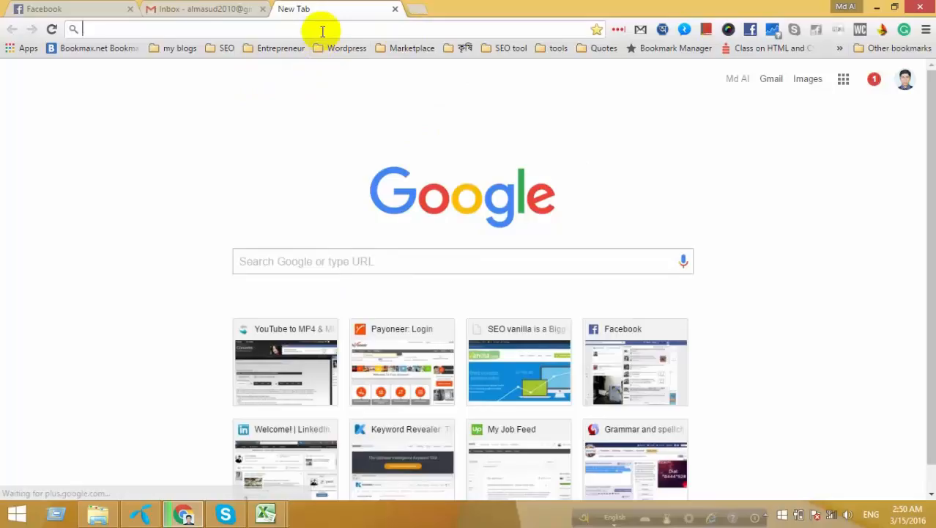
# Go to the Gmail inbox and show the Updates category to find the hosting welcome email.
pyautogui.click(357, 28)
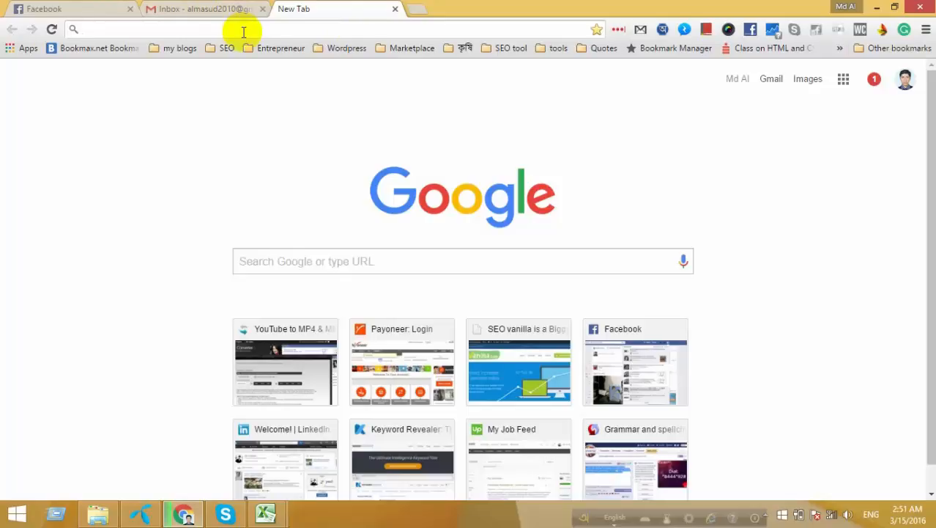
pyautogui.write('ma')
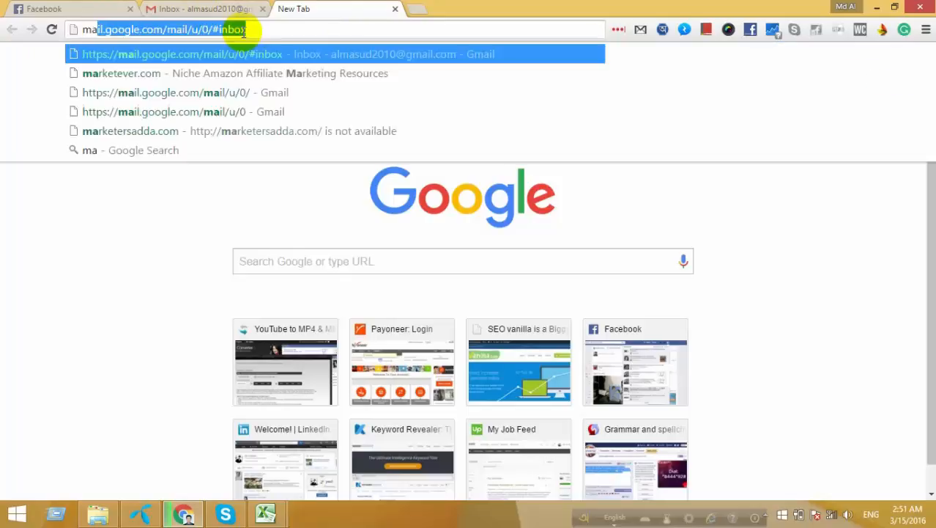
pyautogui.press('BackSpace')
pyautogui.press('BackSpace')
pyautogui.press('BackSpace')
pyautogui.click(148, 9)
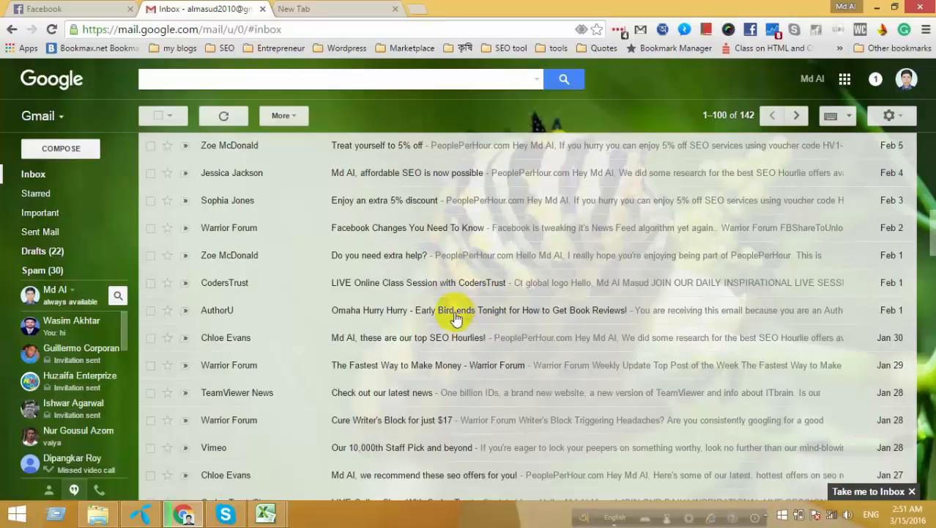
pyautogui.scroll(-5, 476, 314)
pyautogui.scroll(10, 450, 308)
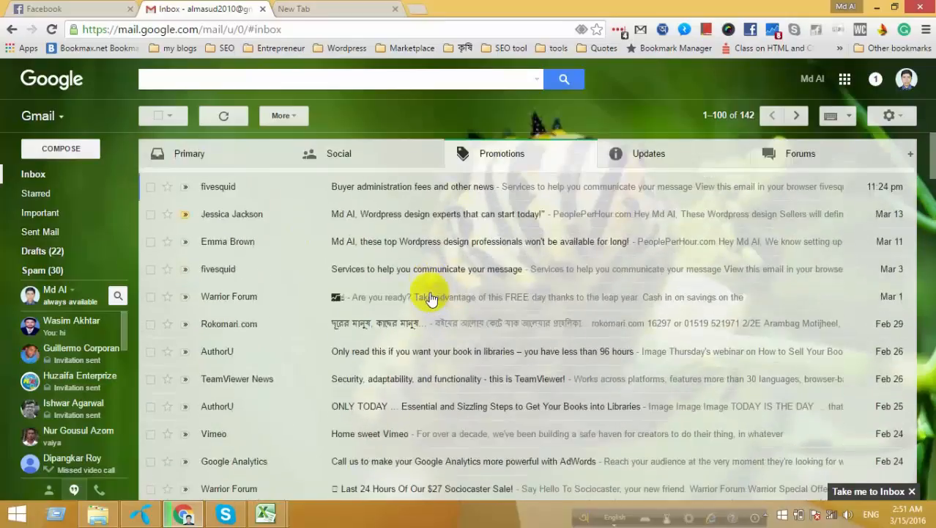
pyautogui.click(660, 155)
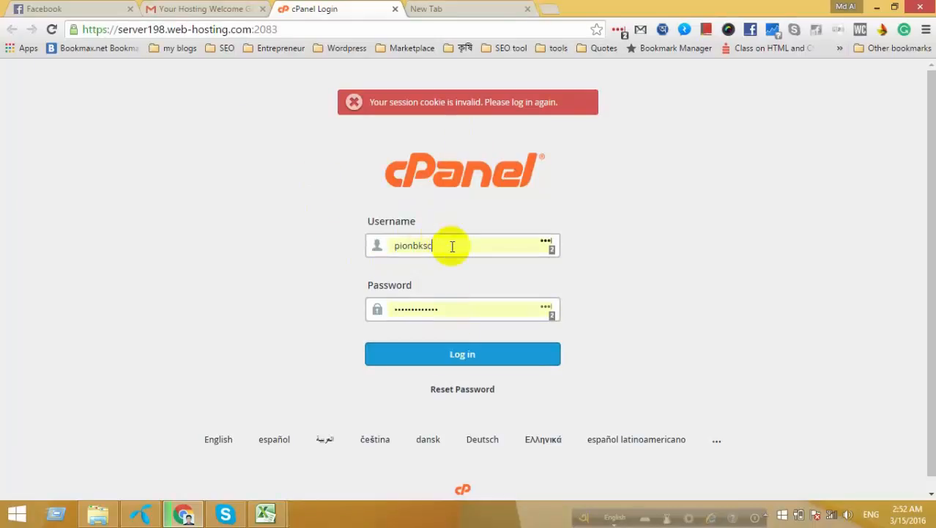
# Log in to cPanel with the saved credentials and look over the dashboard sections.
pyautogui.click(449, 356)
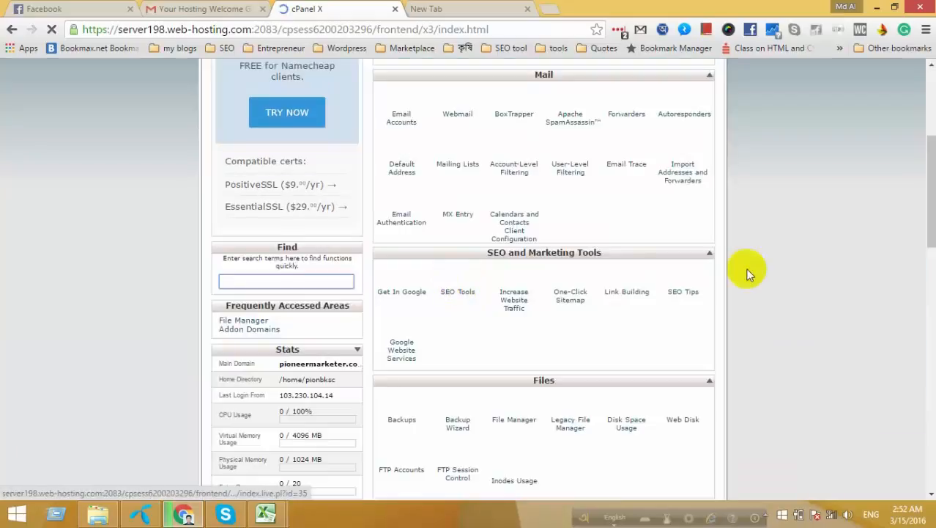
pyautogui.scroll(-6, 777, 271)
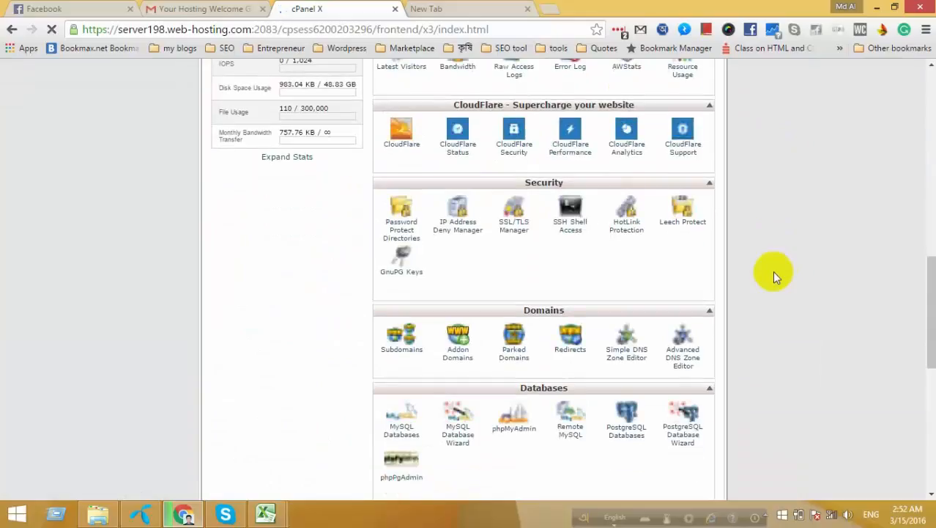
pyautogui.scroll(10, 775, 275)
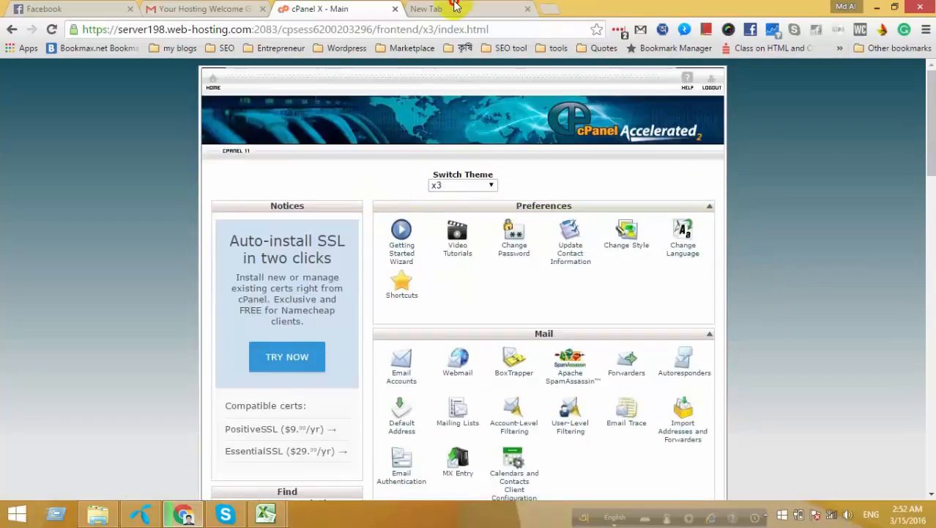
# Load pioneermarketer.com in the empty tab, confirming it shows only an Index of / listing.
pyautogui.click(455, 9)
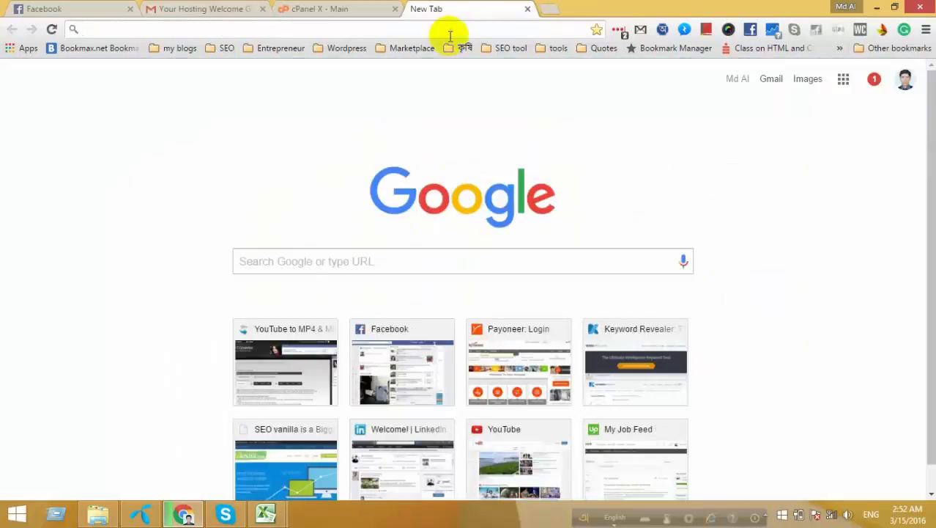
pyautogui.write('pi')
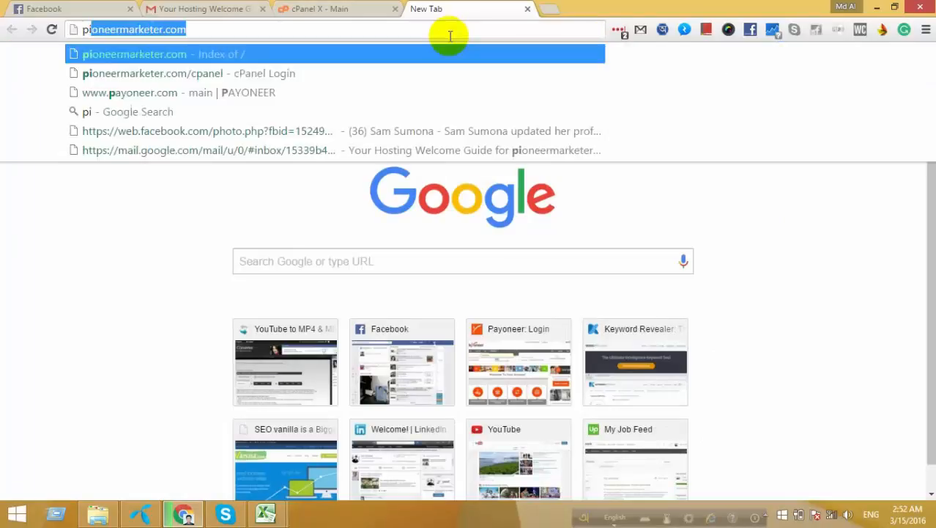
pyautogui.write('oneermark')
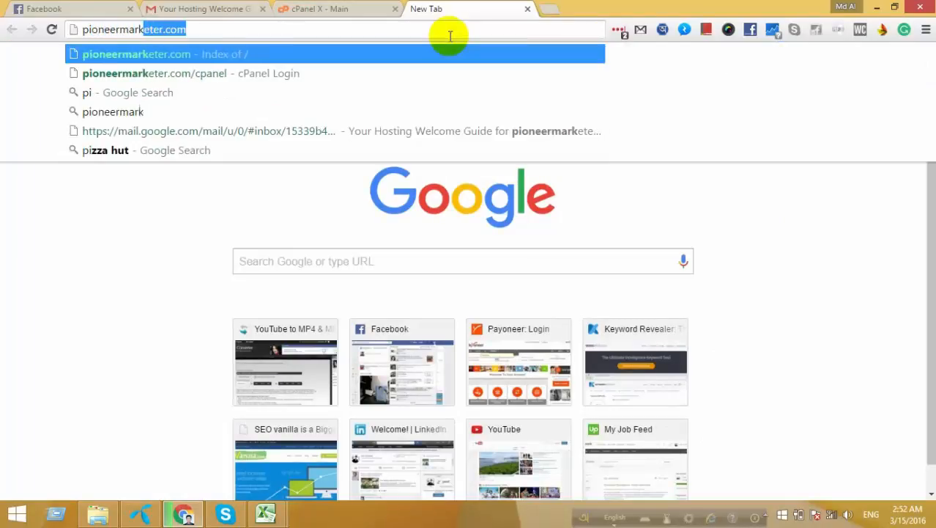
pyautogui.write('eter.com')
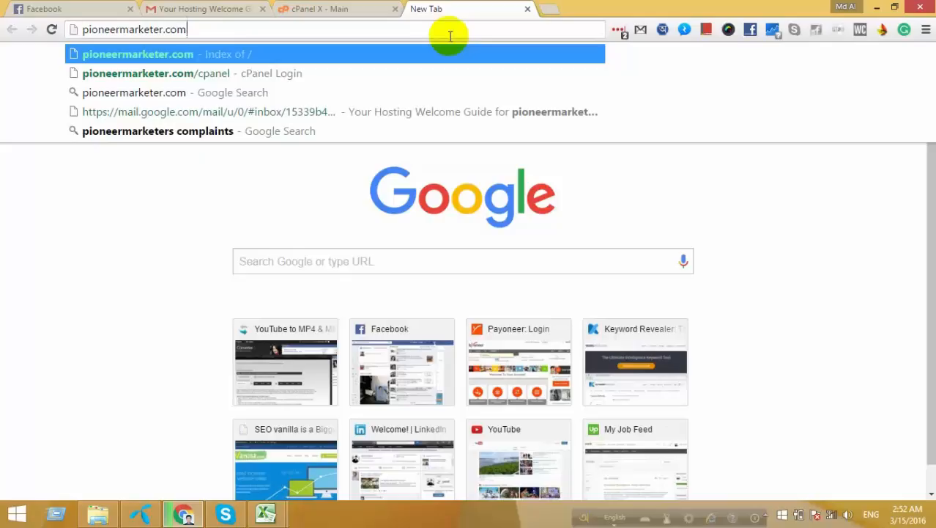
pyautogui.press('Return')
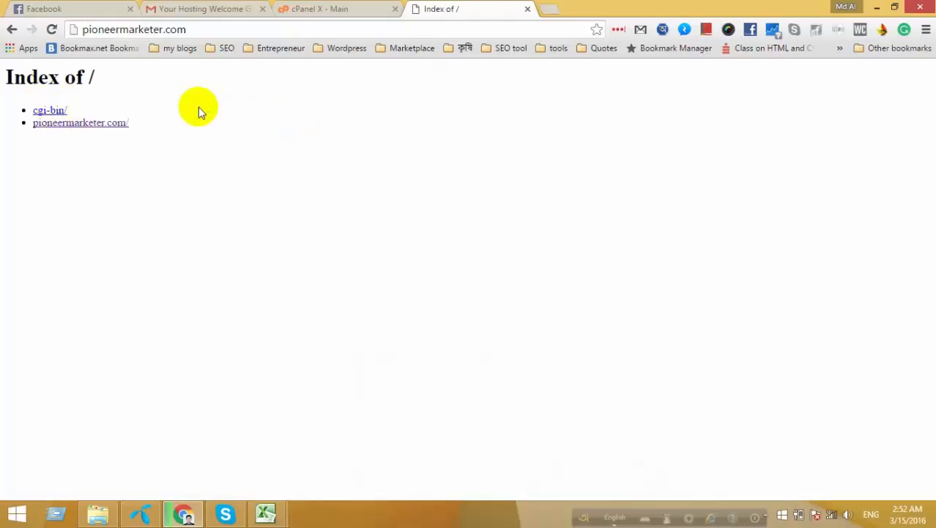
pyautogui.click(341, 8)
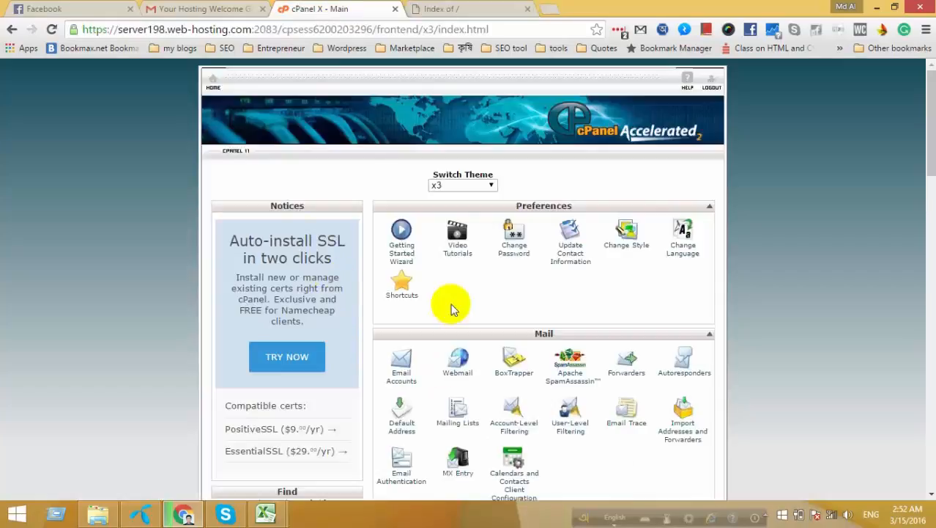
# Scroll down to Softaculous Apps Installer and open the WordPress installer page.
pyautogui.scroll(-3, 447, 304)
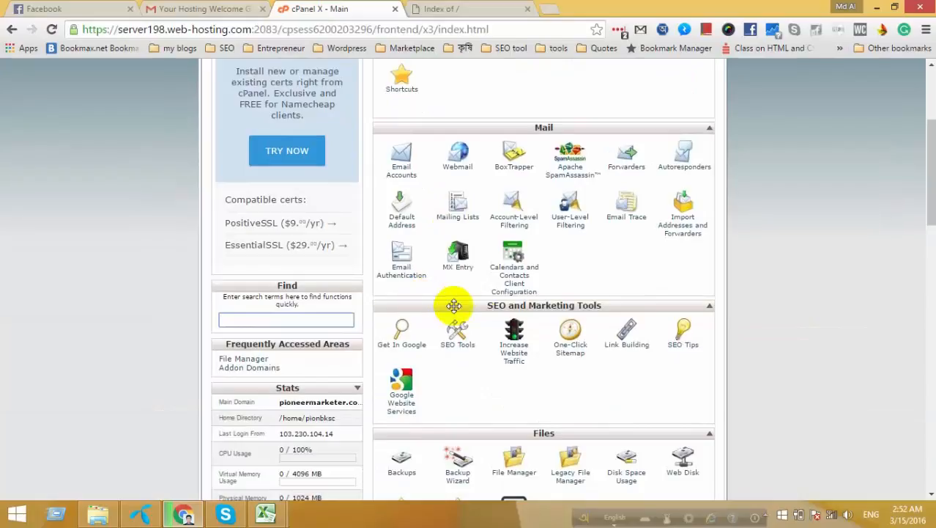
pyautogui.scroll(-5, 434, 383)
pyautogui.scroll(-5, 467, 345)
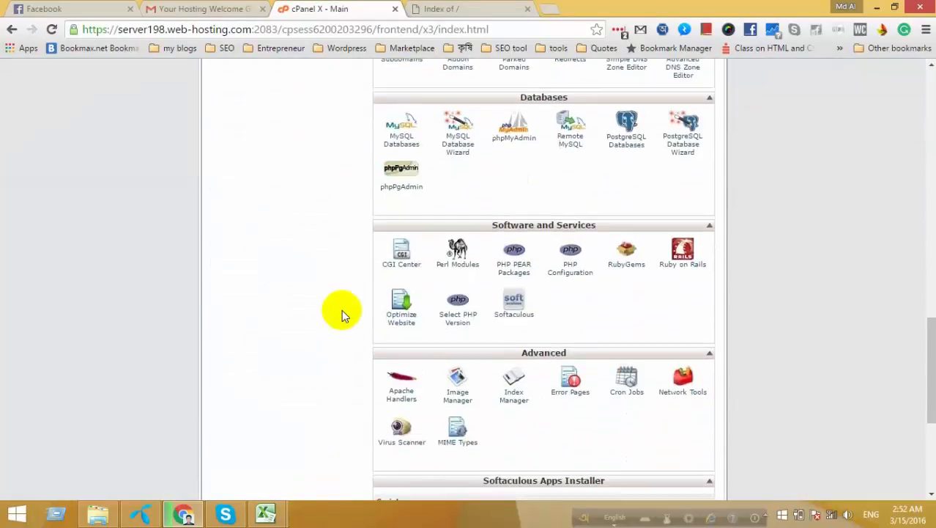
pyautogui.scroll(-4, 314, 326)
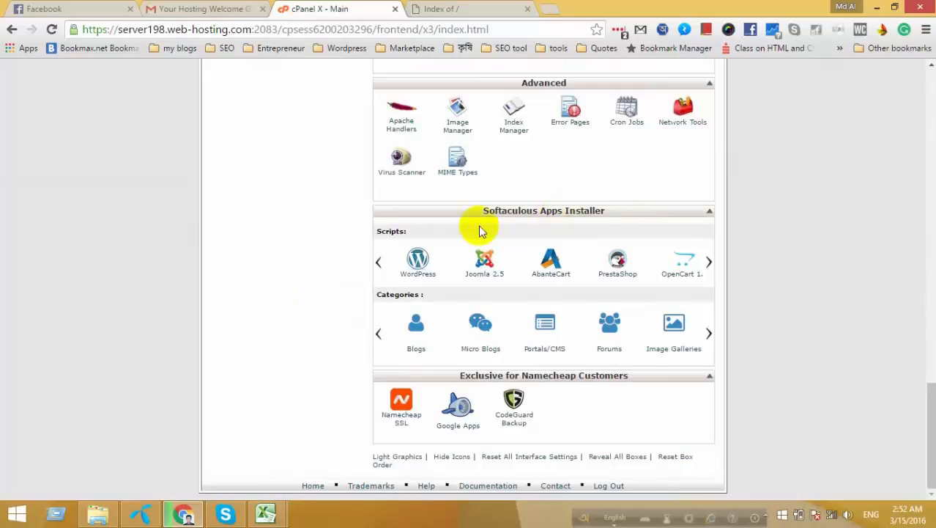
pyautogui.click(419, 263)
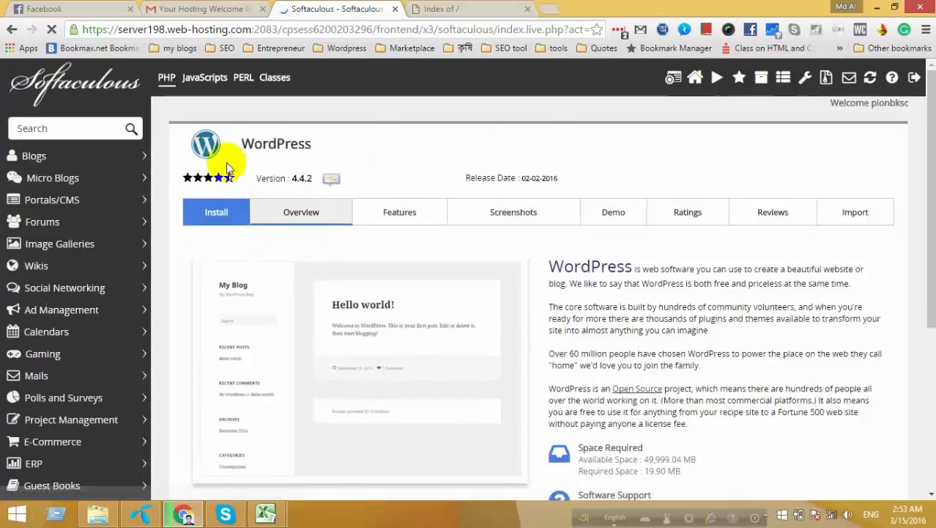
pyautogui.scroll(-4, 268, 329)
pyautogui.scroll(4, 267, 385)
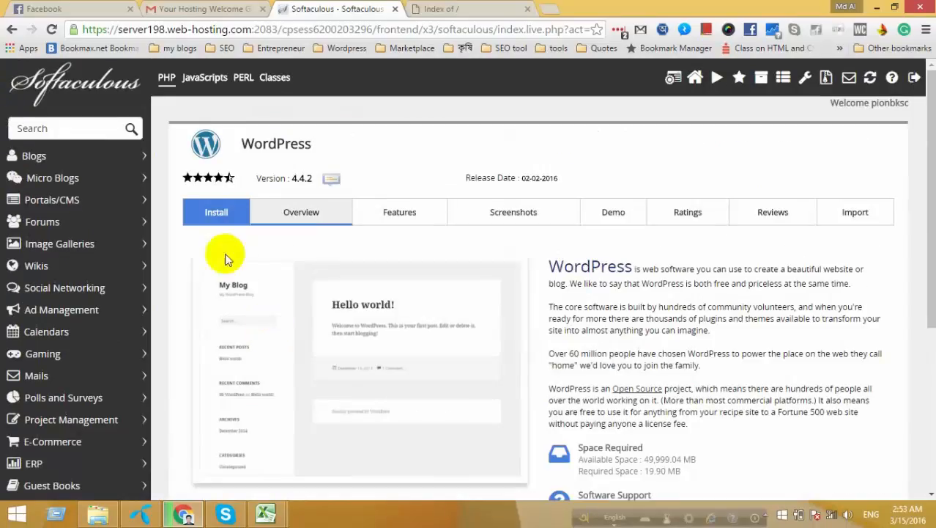
pyautogui.click(217, 219)
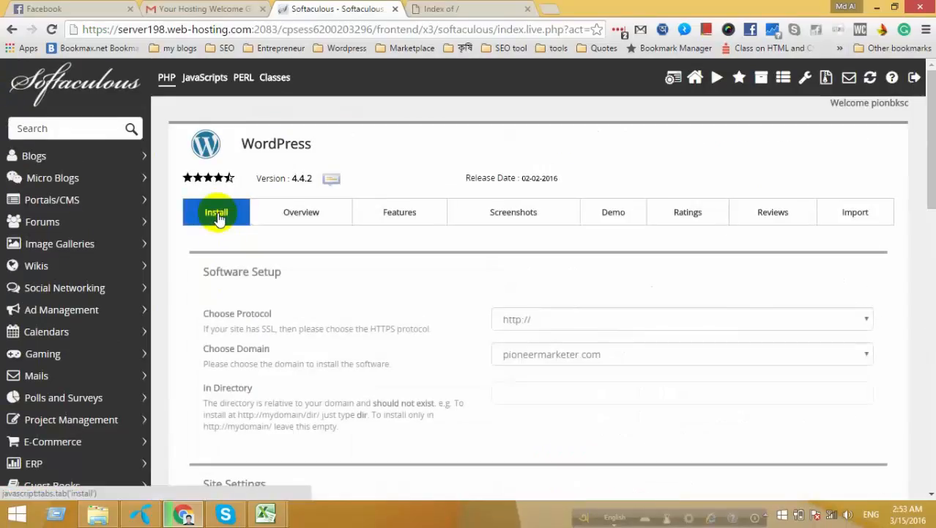
pyautogui.click(542, 323)
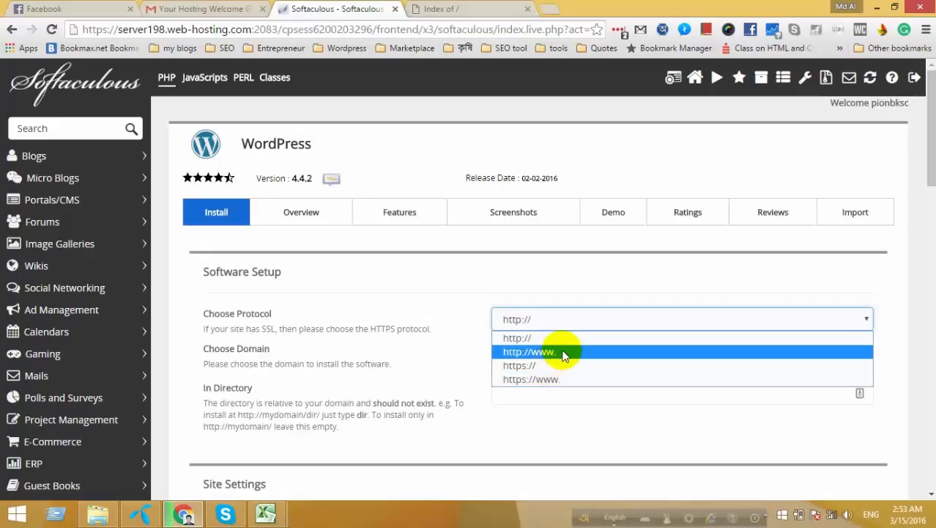
pyautogui.click(563, 353)
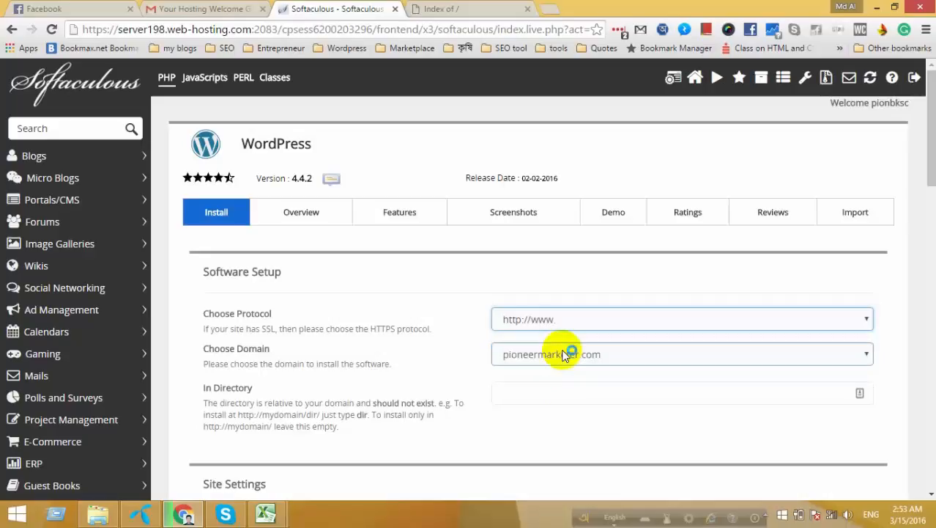
# Keep pioneermarketer.com as the install domain and select the default site name My Blog.
pyautogui.scroll(-1, 260, 279)
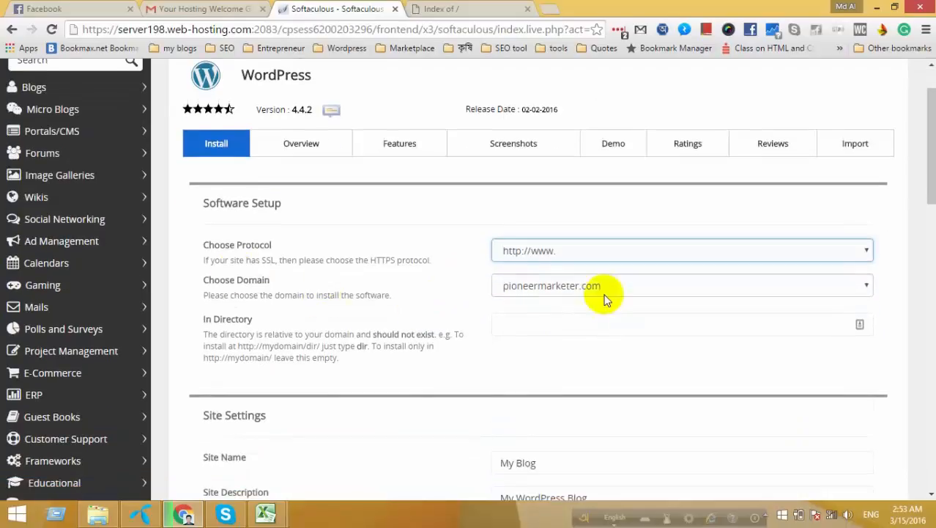
pyautogui.click(839, 287)
pyautogui.click(841, 289)
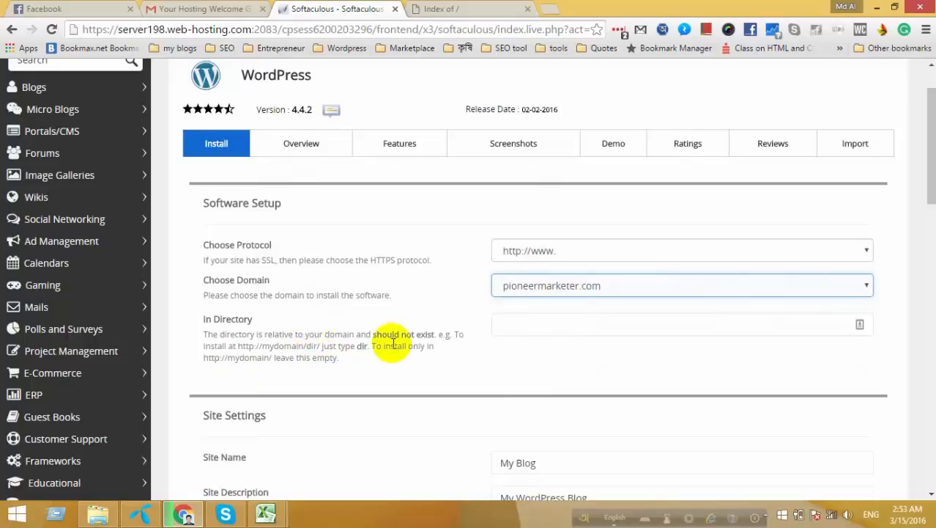
pyautogui.scroll(-2, 394, 344)
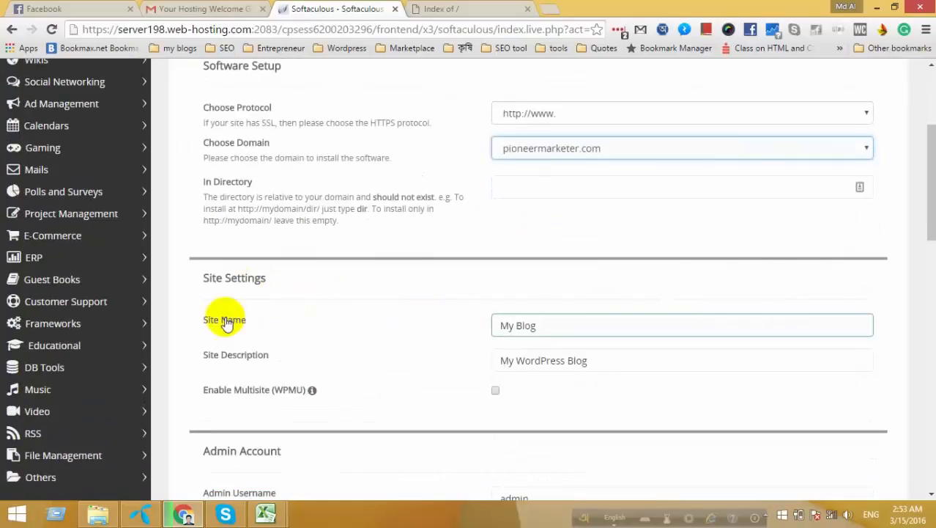
pyautogui.moveTo(209, 278); pyautogui.dragTo(298, 282)
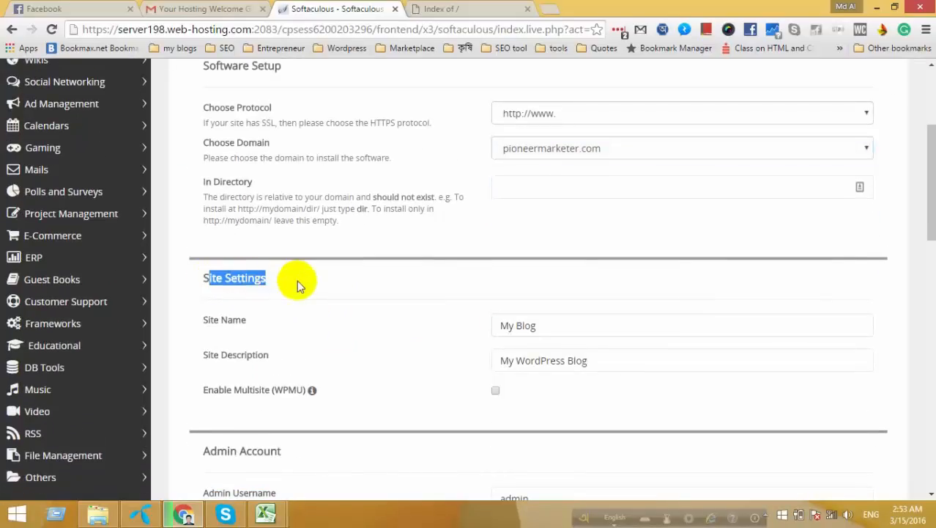
pyautogui.scroll(-2, 297, 282)
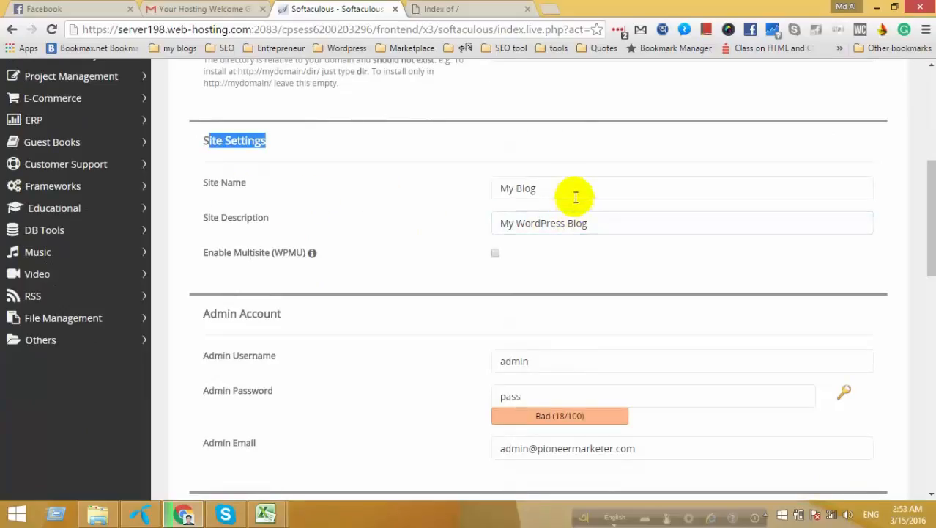
pyautogui.moveTo(568, 188); pyautogui.dragTo(478, 189)
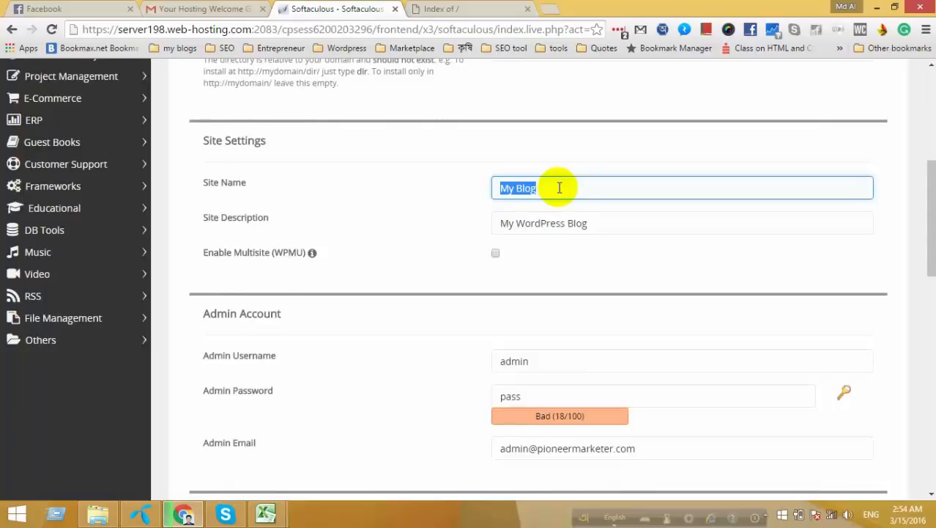
# Enter 'Digital Marketing solution' as the site name and select the default description text.
pyautogui.write('Digita')
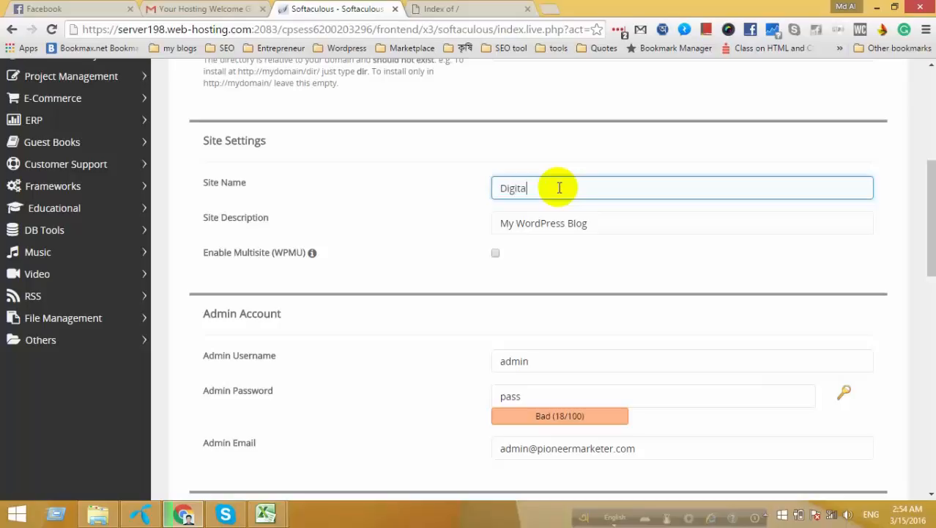
pyautogui.write('l Marketing')
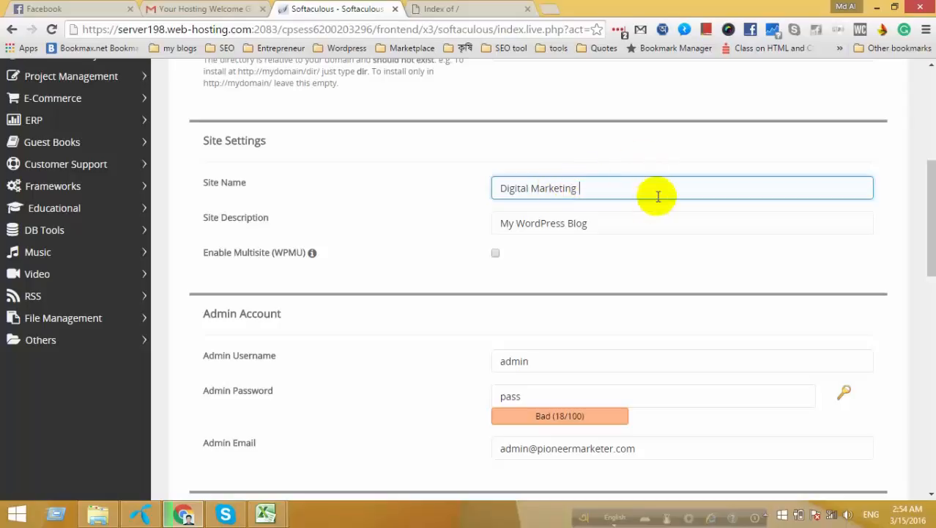
pyautogui.write('solution')
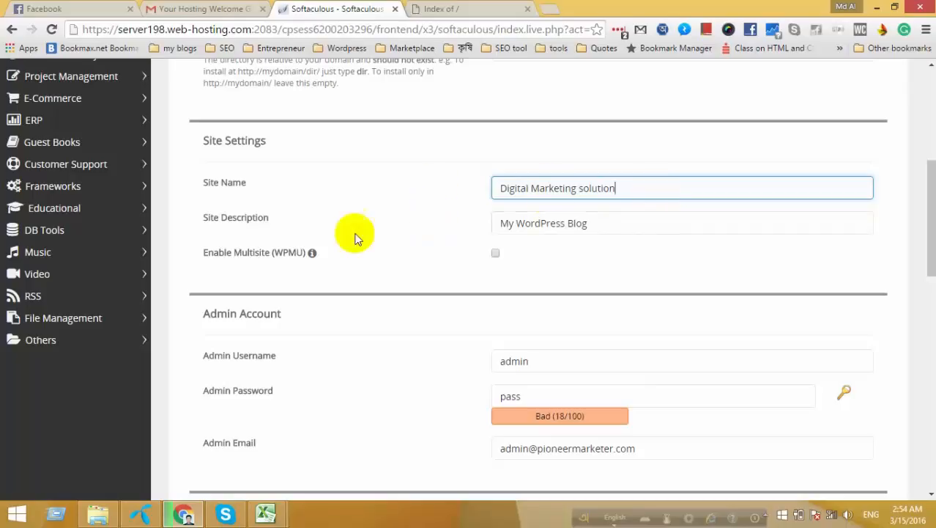
pyautogui.click(600, 223)
pyautogui.tripleClick(542, 229)
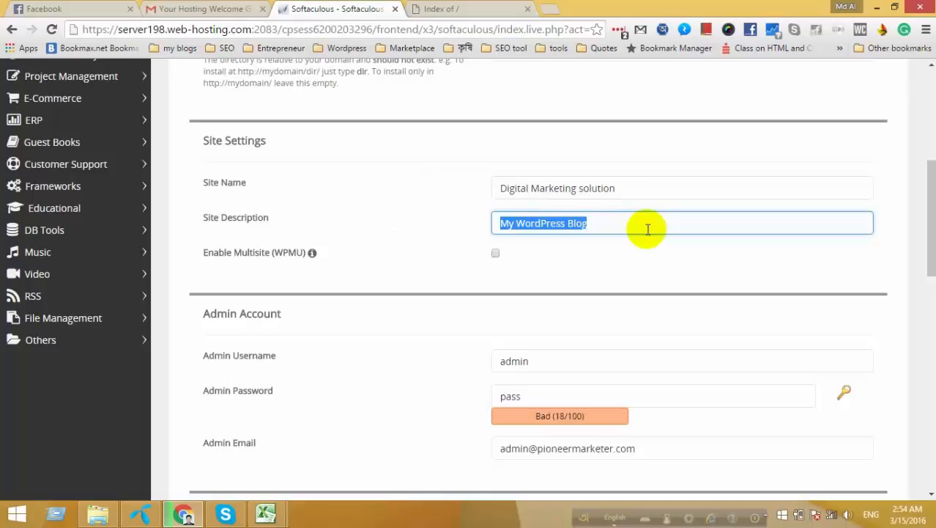
# Type 'A common platform for SEO, Adsense' as the description, keeping Adsense unchanged.
pyautogui.write('A ')
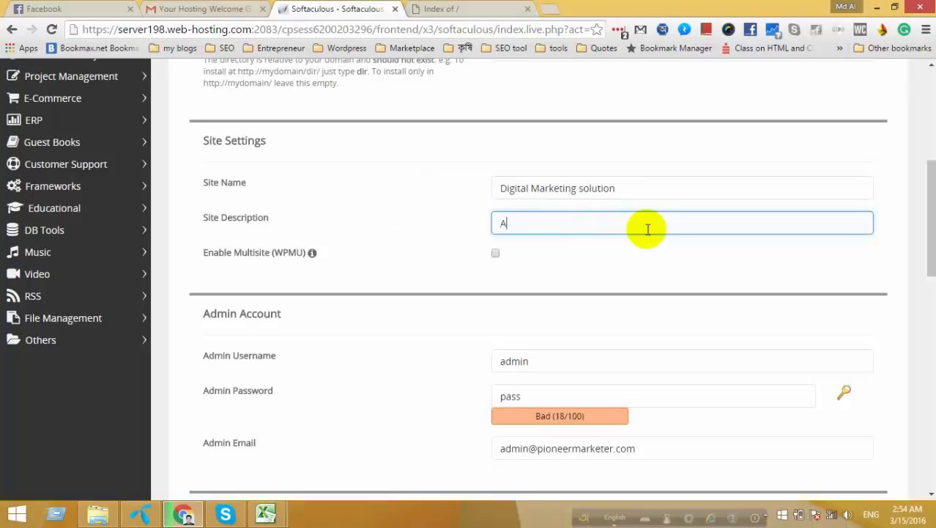
pyautogui.write('common platfor')
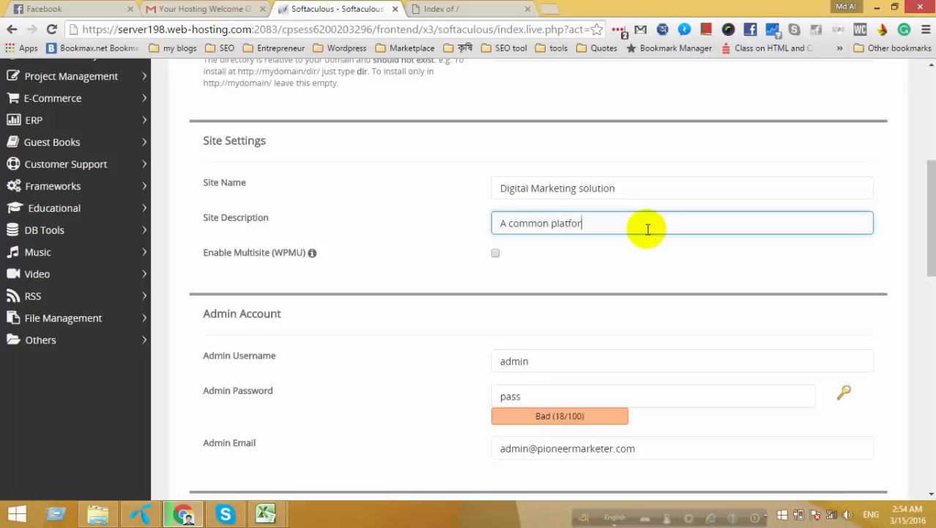
pyautogui.write('m for seo')
pyautogui.press('BackSpace')
pyautogui.press('BackSpace')
pyautogui.press('BackSpace')
pyautogui.write('SEO , Adsen')
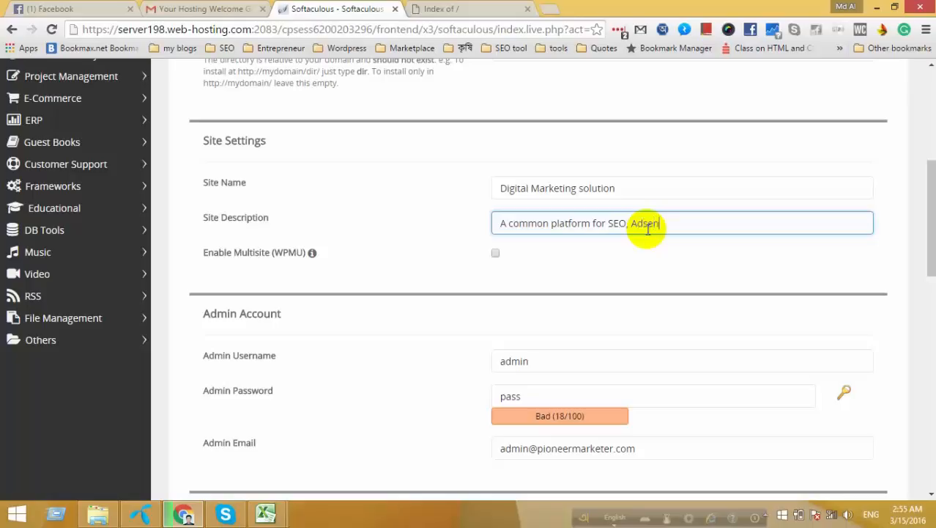
pyautogui.write('se')
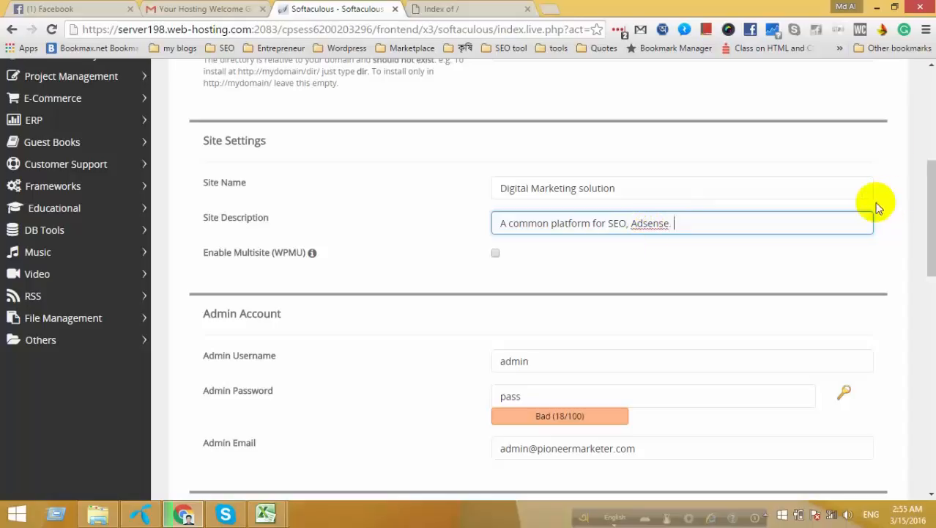
pyautogui.rightClick(655, 225)
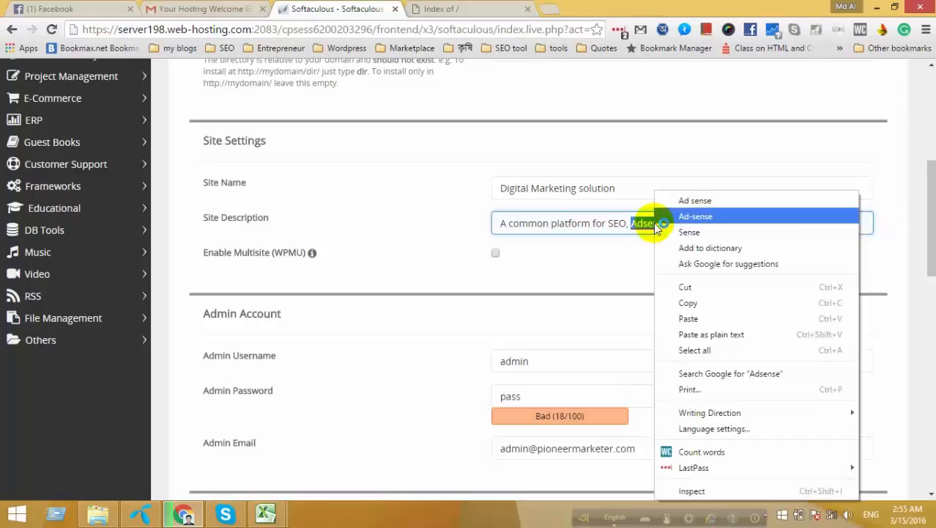
pyautogui.click(637, 222)
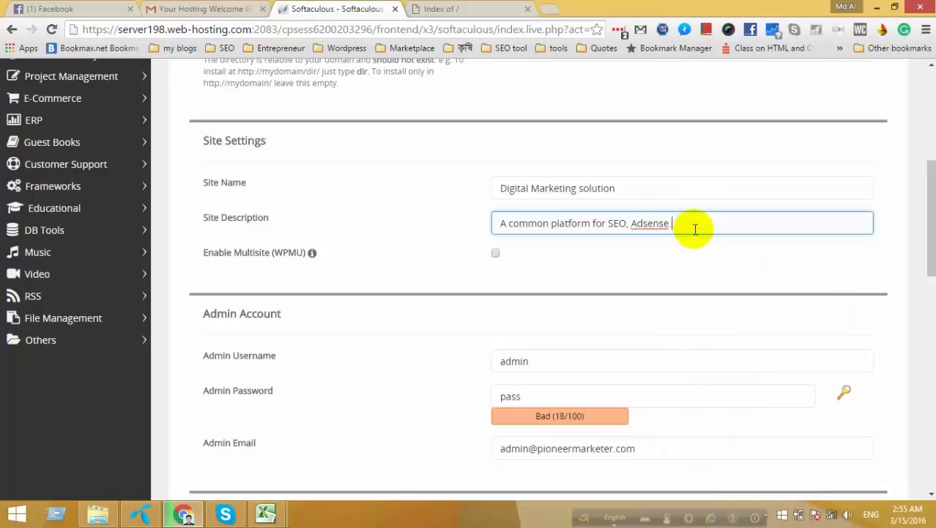
# Extend the description to list SEO, Google Adsense, Amazon Affiliate, and.
pyautogui.write(', Affiliate')
pyautogui.press('BackSpace')
pyautogui.write(',')
pyautogui.press('Left')
pyautogui.press('Left')
pyautogui.press('Left')
pyautogui.press('Left')
pyautogui.press('Left')
pyautogui.press('Left')
pyautogui.write('Goole')
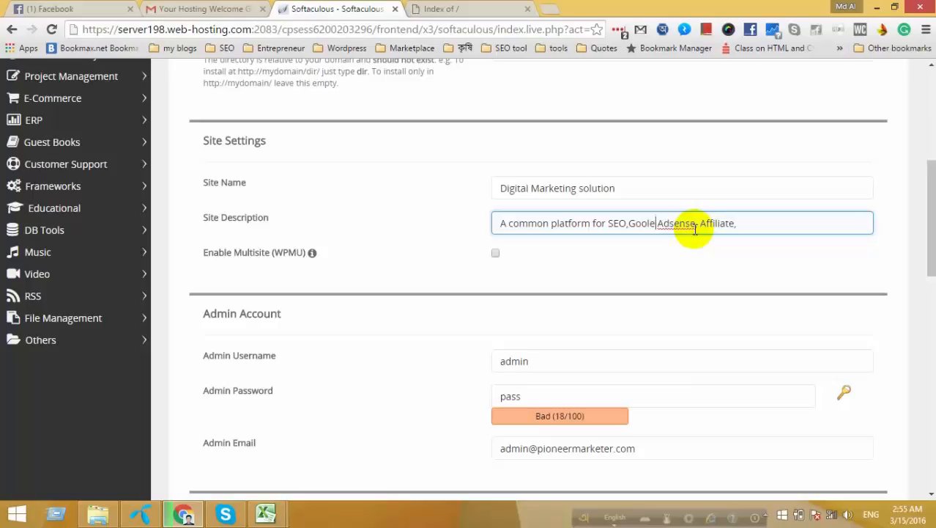
pyautogui.press('BackSpace')
pyautogui.press('BackSpace')
pyautogui.write('gle')
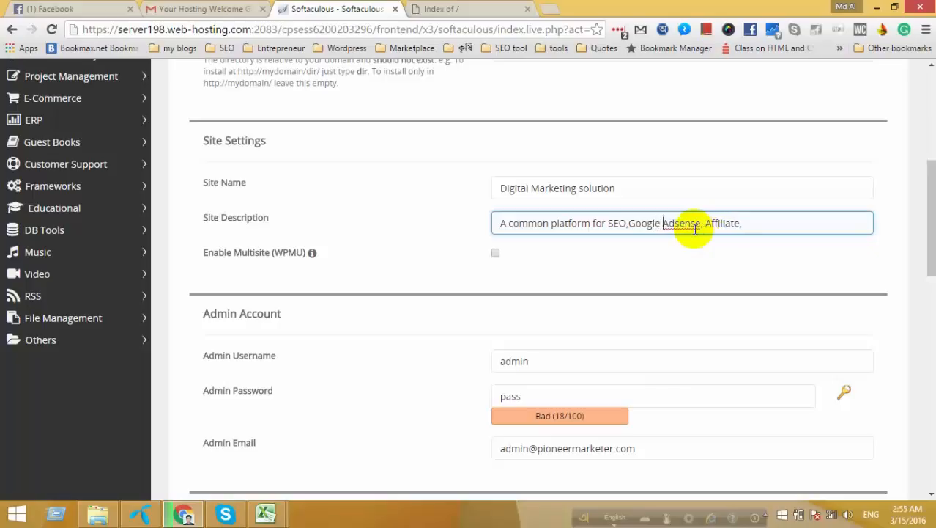
pyautogui.press('Right')
pyautogui.press('Right')
pyautogui.press('Right')
pyautogui.press('Right')
pyautogui.press('Right')
pyautogui.press('Right')
pyautogui.press('Right')
pyautogui.press('Right')
pyautogui.press('Right')
pyautogui.press('Right')
pyautogui.press('Right')
pyautogui.press('Right')
pyautogui.press('Right')
pyautogui.press('Right')
pyautogui.press('Left')
pyautogui.press('Left')
pyautogui.press('Left')
pyautogui.press('Left')
pyautogui.press('Left')
pyautogui.press('Left')
pyautogui.press('Left')
pyautogui.press('Left')
pyautogui.press('Left')
pyautogui.press('Left')
pyautogui.write('Amazon')
pyautogui.press('End')
pyautogui.click(628, 224)
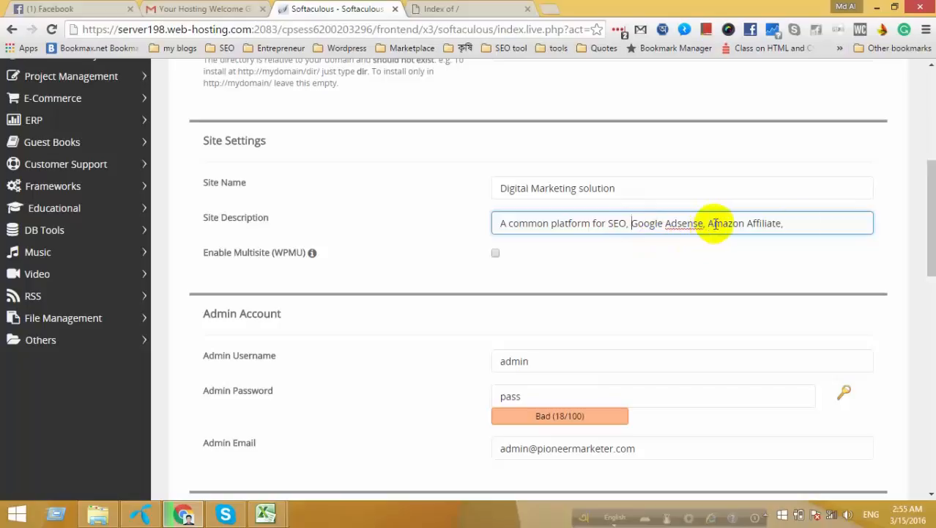
pyautogui.click(794, 226)
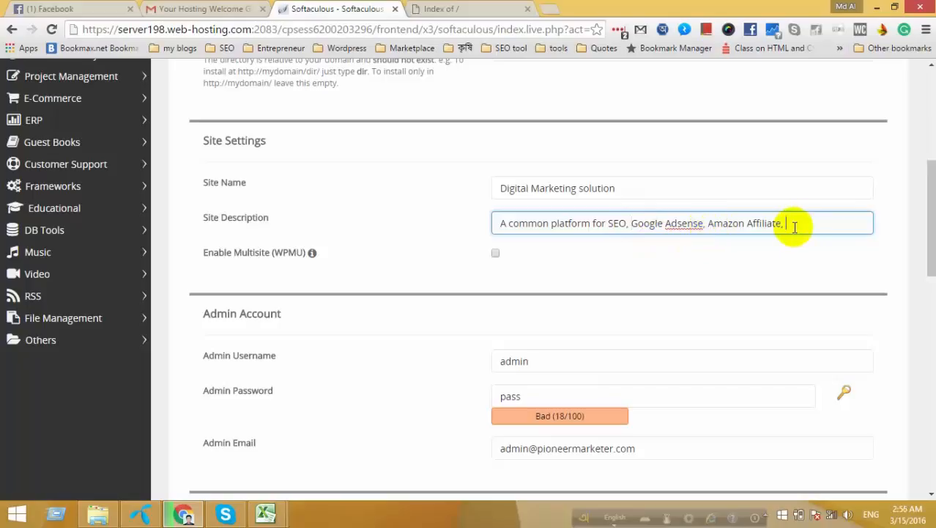
pyautogui.write('and')
# Insert 'all digital marketing solution like' before SEO and end with 'other internet marketing.'.
pyautogui.write('other digita')
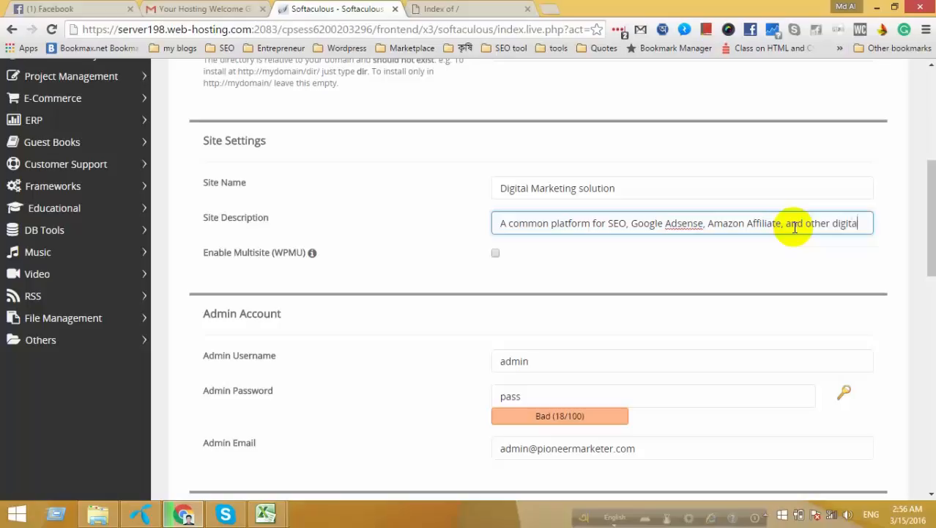
pyautogui.write('l')
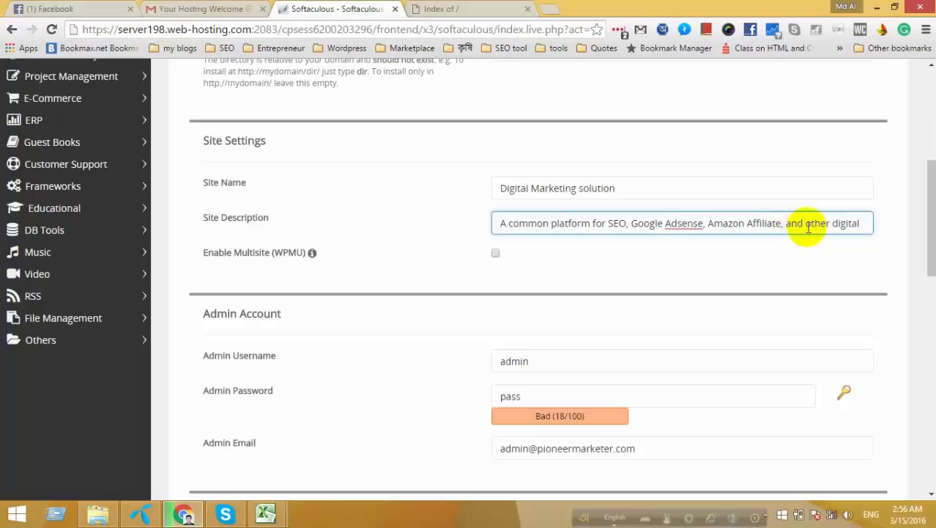
pyautogui.write(' mar')
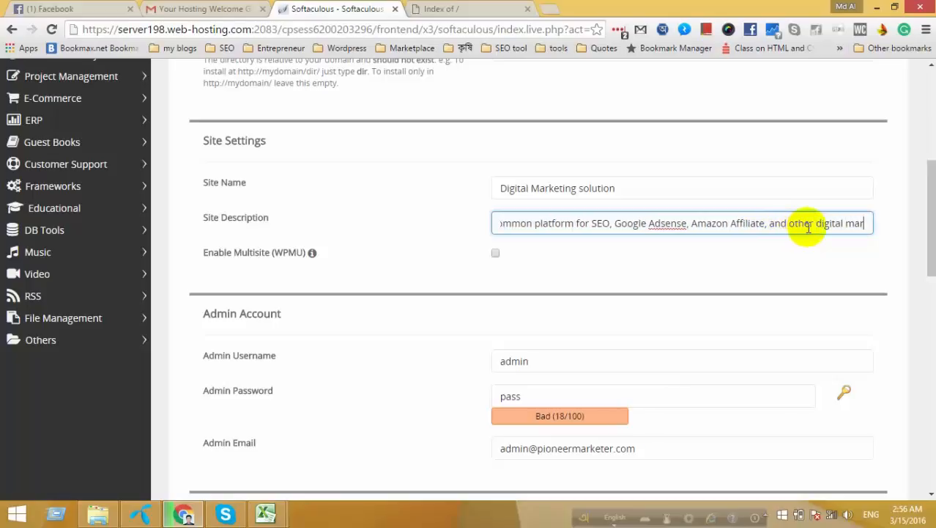
pyautogui.write('keting')
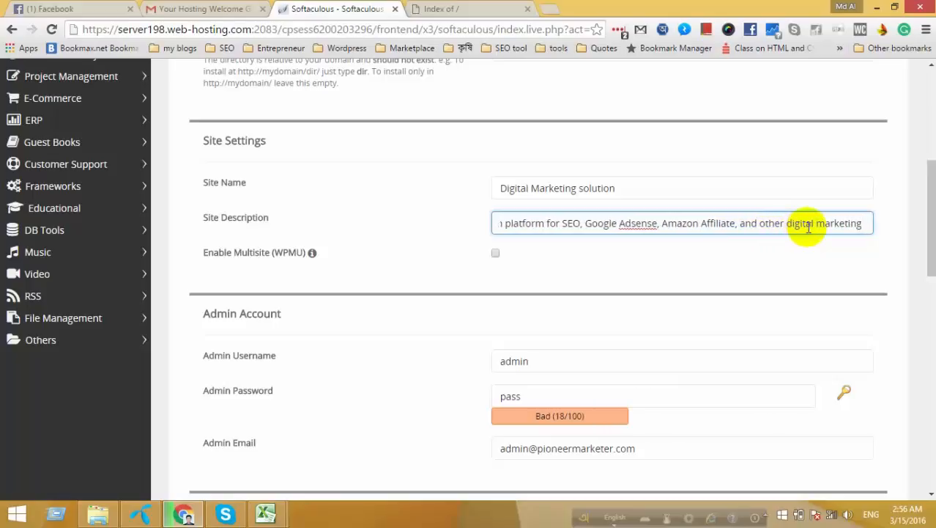
pyautogui.write(' so')
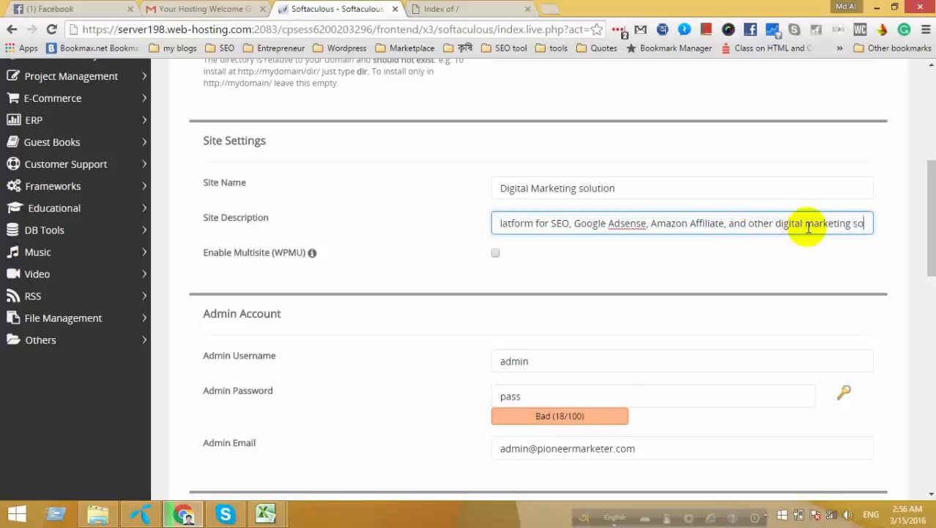
pyautogui.write('lution')
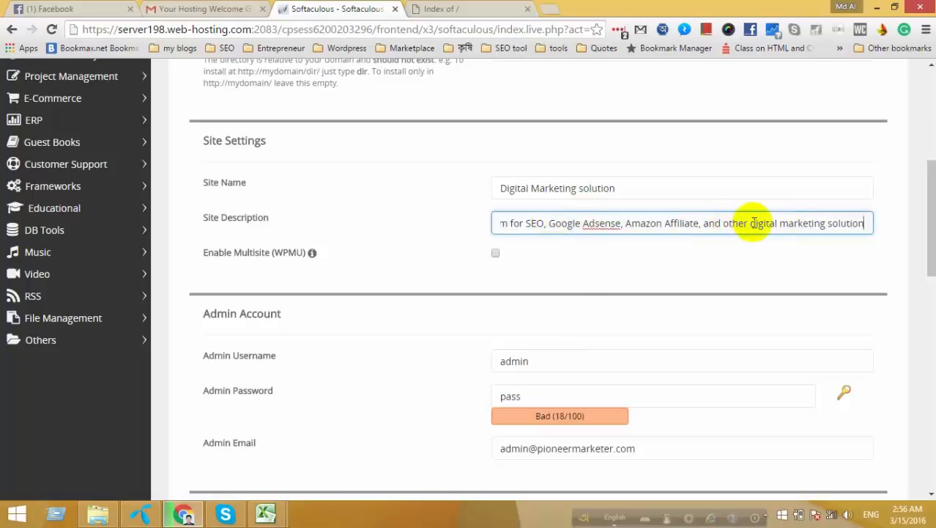
pyautogui.moveTo(752, 223); pyautogui.dragTo(879, 223)
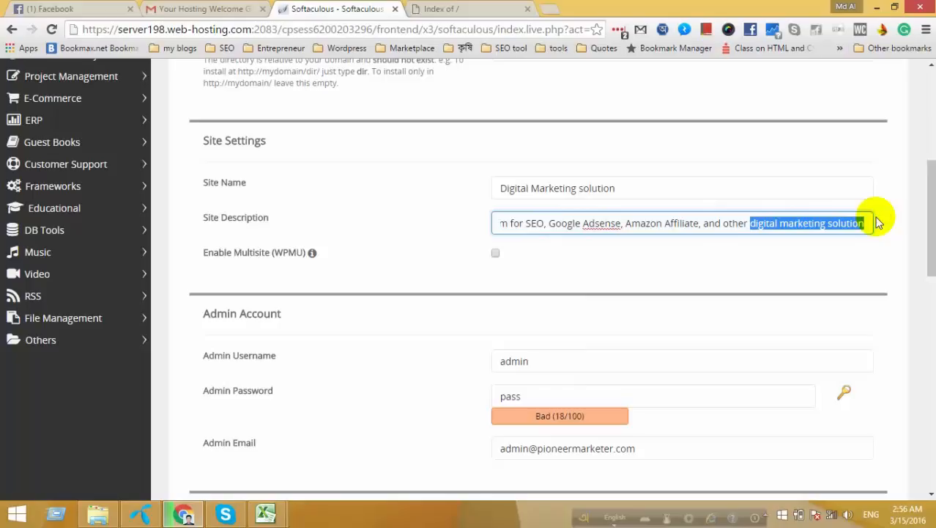
pyautogui.press('BackSpace')
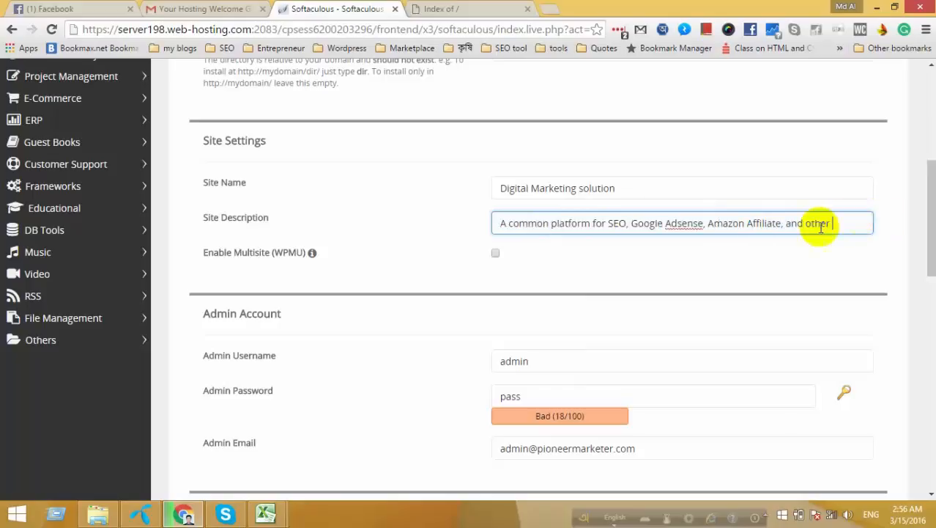
pyautogui.click(608, 223)
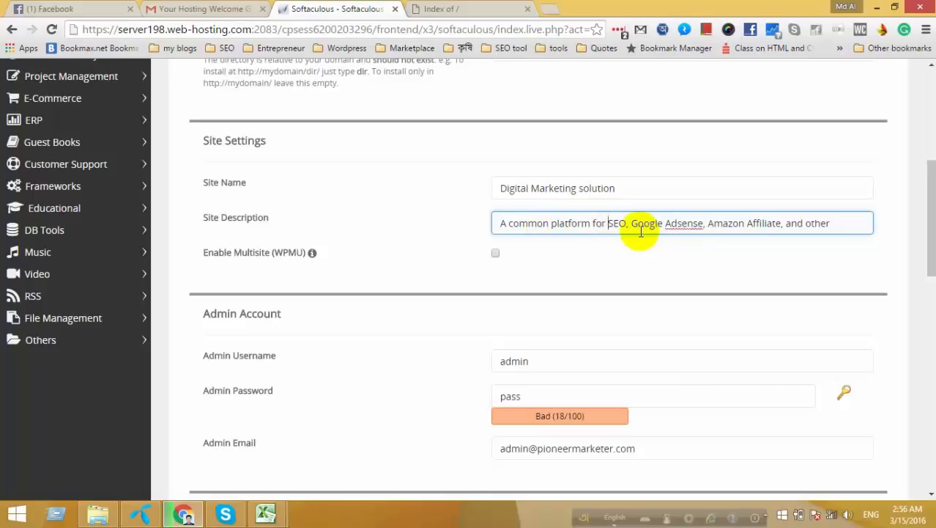
pyautogui.write('all ')
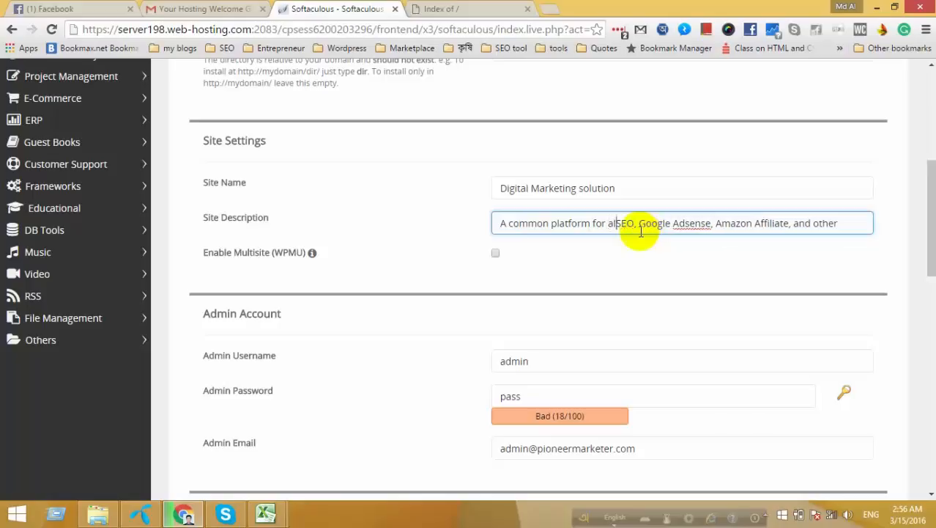
pyautogui.write('digital marketing solution')
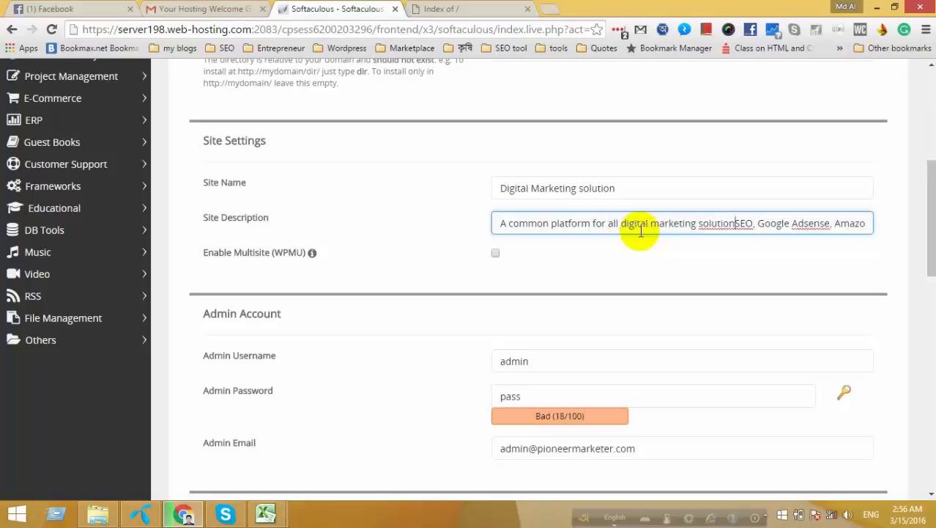
pyautogui.write(' like')
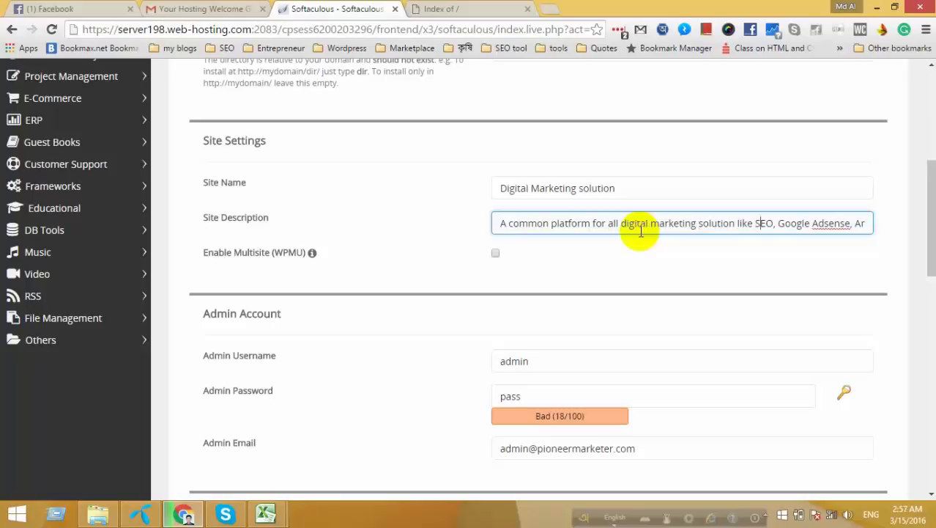
pyautogui.press('Right')
pyautogui.press('Right')
pyautogui.press('Right')
pyautogui.press('Right')
pyautogui.press('Right')
pyautogui.press('Right')
pyautogui.press('Right')
pyautogui.press('Right')
pyautogui.press('Right')
pyautogui.press('Right')
pyautogui.press('Right')
pyautogui.press('Right')
pyautogui.press('Right')
pyautogui.press('Right')
pyautogui.press('Right')
pyautogui.press('Right')
pyautogui.press('Right')
pyautogui.press('Right')
pyautogui.press('Right')
pyautogui.press('Right')
pyautogui.press('Right')
pyautogui.press('Right')
pyautogui.press('Right')
pyautogui.press('Right')
pyautogui.press('Right')
pyautogui.press('Right')
pyautogui.press('Right')
pyautogui.press('Right')
pyautogui.press('Right')
pyautogui.press('Right')
pyautogui.press('Right')
pyautogui.press('Right')
pyautogui.press('Right')
pyautogui.press('Right')
pyautogui.press('Right')
pyautogui.press('Right')
pyautogui.press('Right')
pyautogui.press('Right')
pyautogui.press('Right')
pyautogui.press('Right')
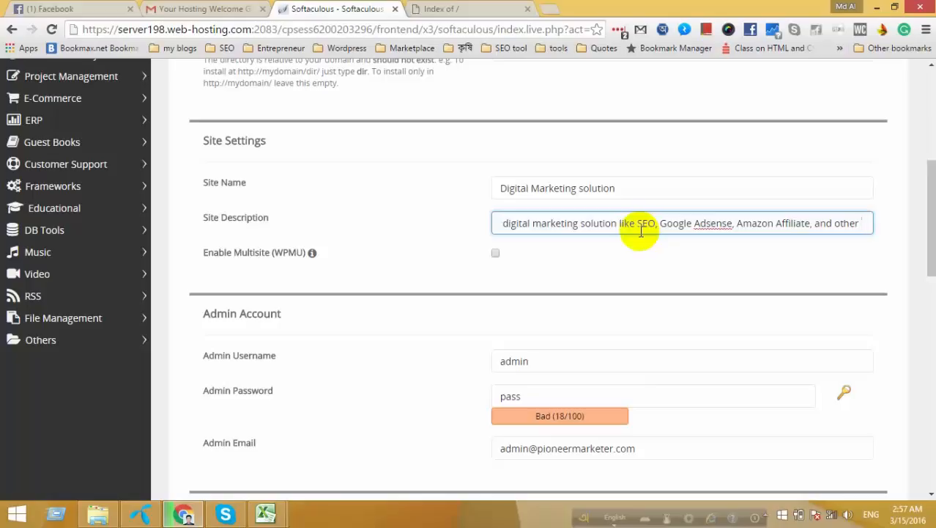
pyautogui.write('inter')
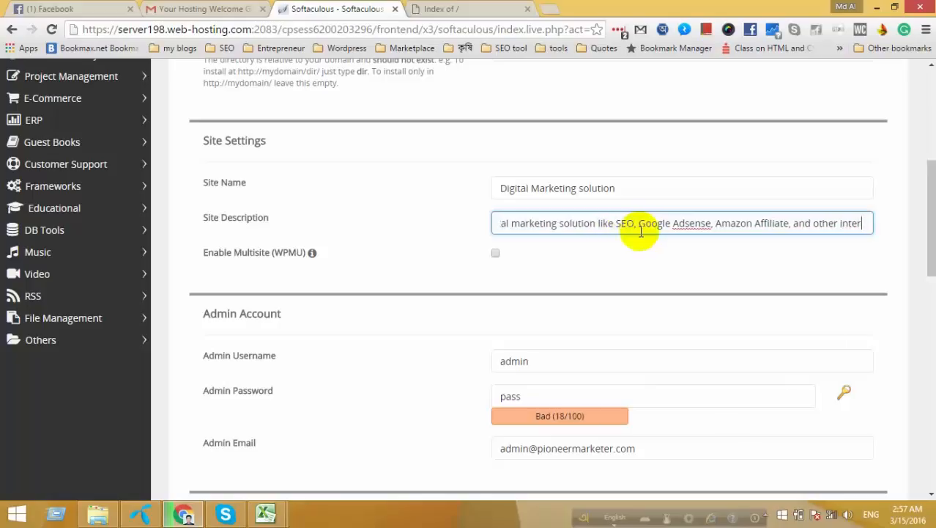
pyautogui.write('net ')
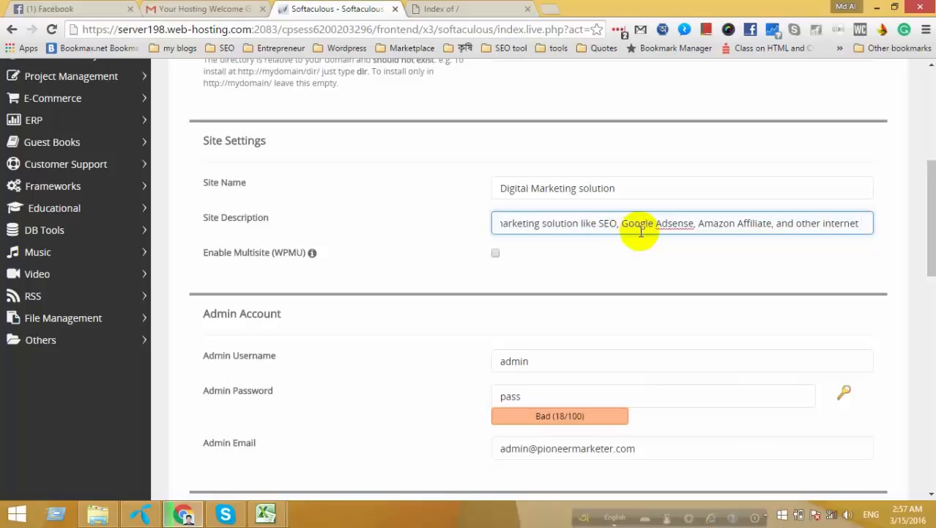
pyautogui.write('marketing')
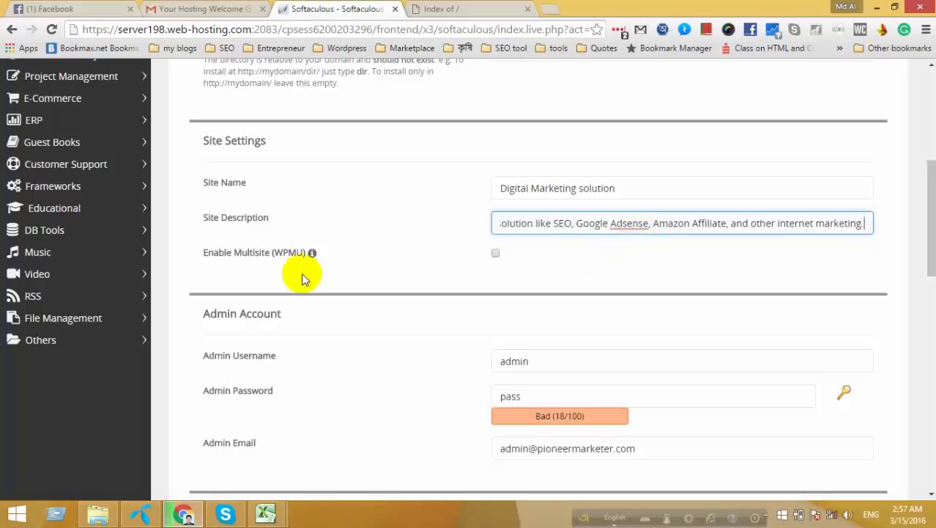
pyautogui.moveTo(279, 258)
# Generate a Strong (60/100) admin password and move to the Admin Email field.
pyautogui.scroll(-2, 544, 313)
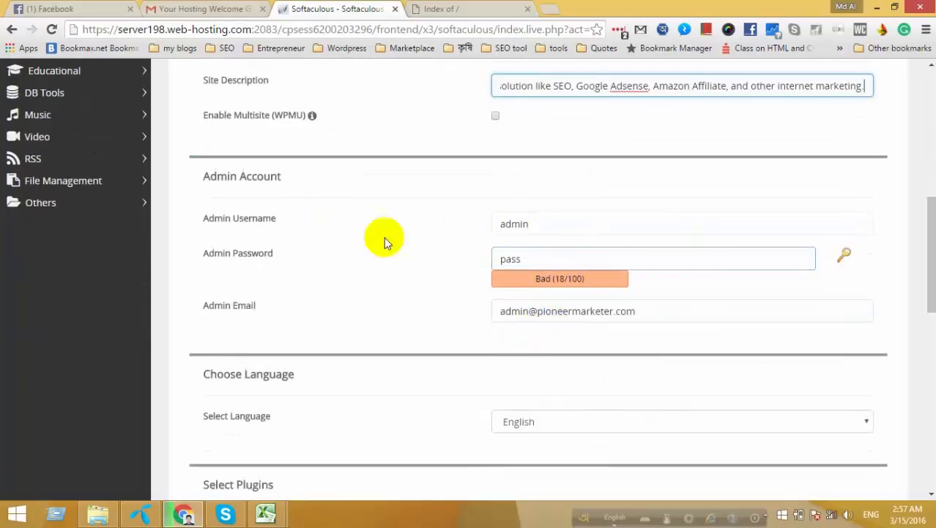
pyautogui.click(533, 258)
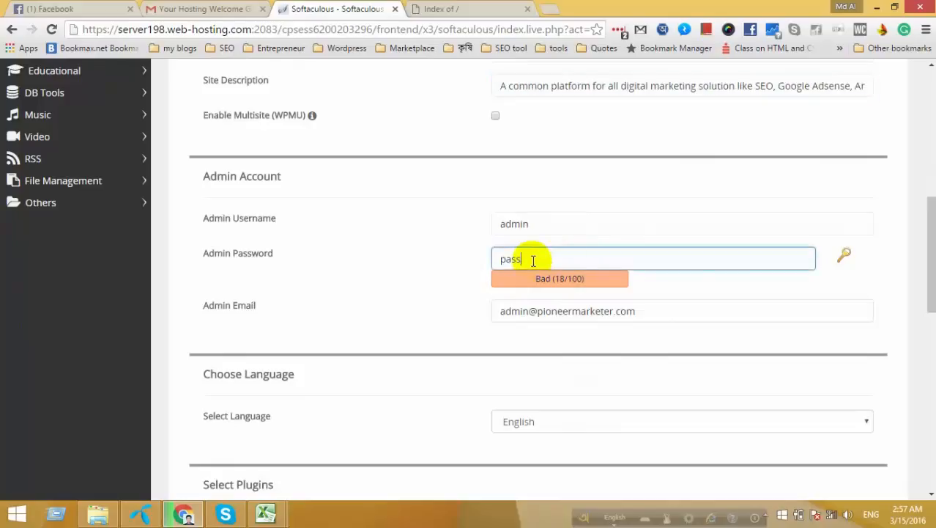
pyautogui.click(844, 254)
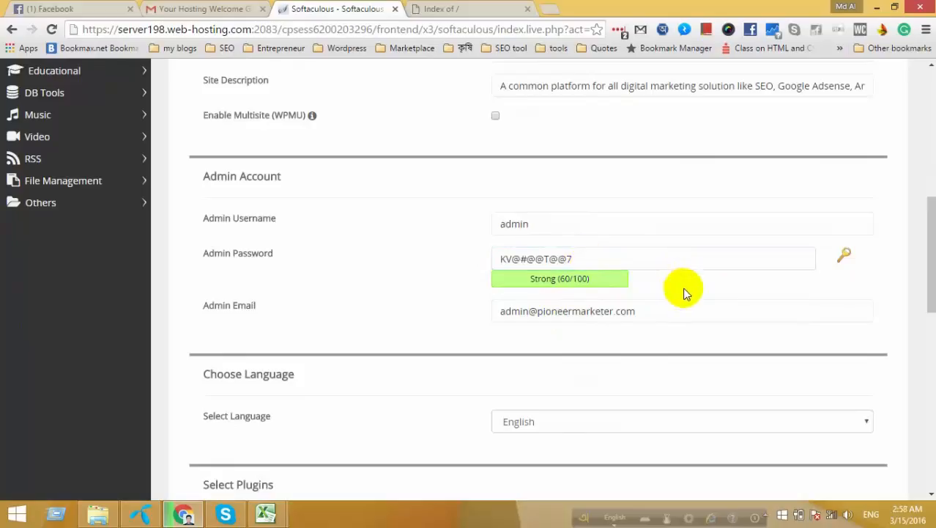
pyautogui.click(585, 261)
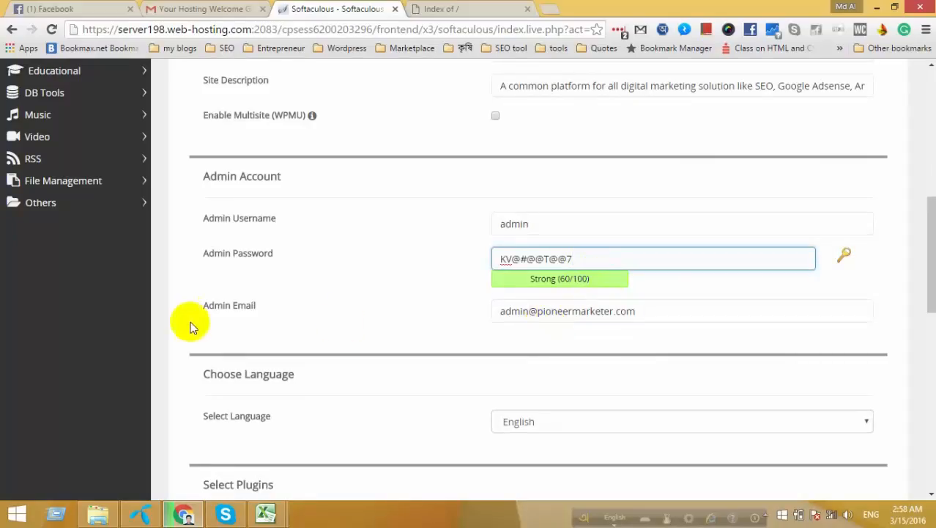
pyautogui.click(669, 312)
pyautogui.scroll(-1, 667, 313)
pyautogui.scroll(-2, 528, 332)
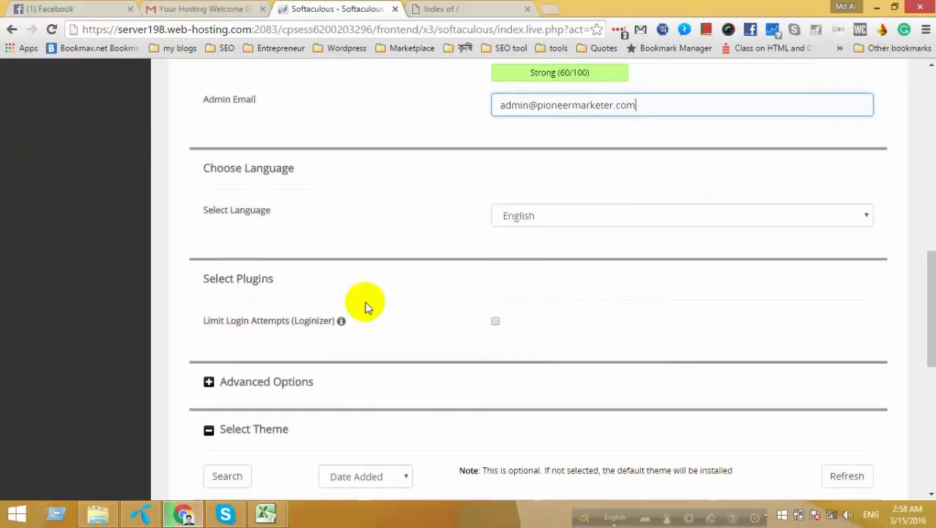
# Enable the Limit Login Attempts (Loginizer) plugin and expand Advanced Options.
pyautogui.click(496, 321)
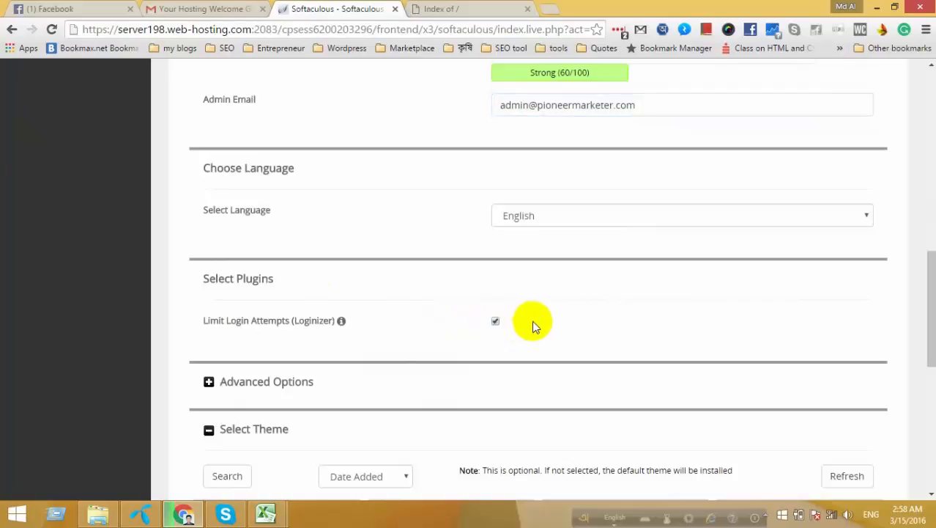
pyautogui.scroll(-2, 235, 264)
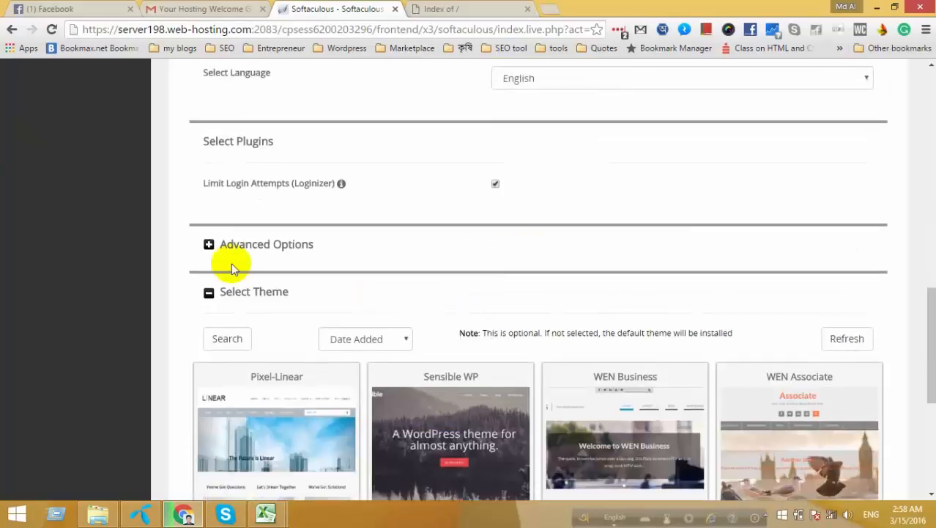
pyautogui.click(233, 246)
# Review the advanced settings: database wp244, table prefix wppp_, backups off.
pyautogui.click(548, 290)
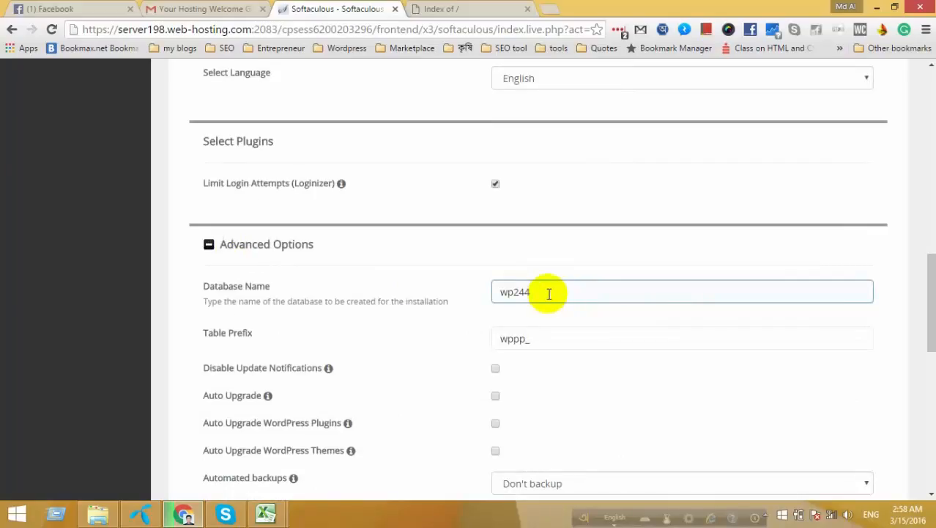
pyautogui.click(211, 331)
pyautogui.scroll(-1, 581, 336)
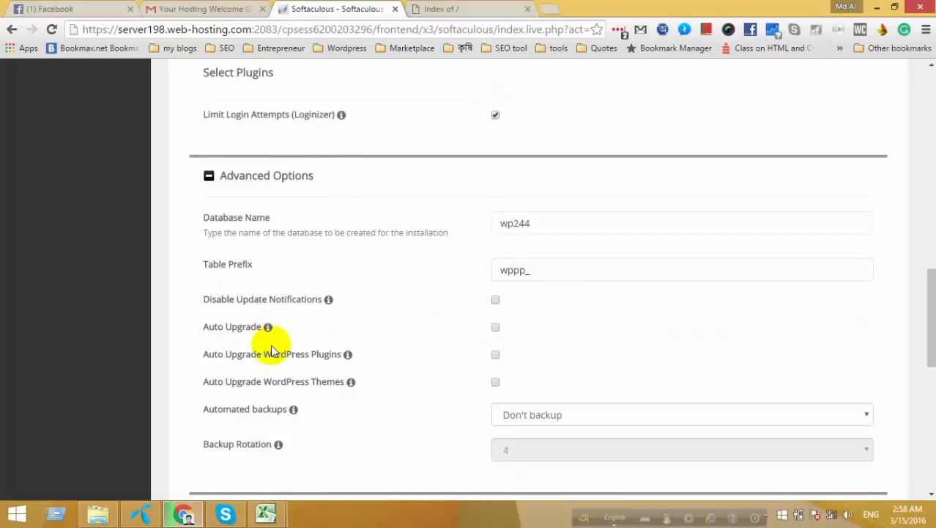
pyautogui.scroll(-2, 462, 334)
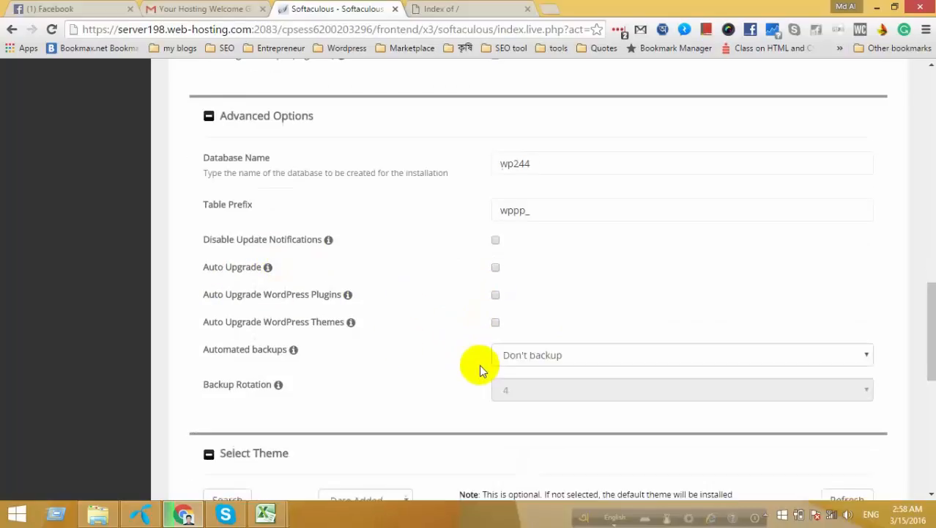
pyautogui.scroll(-5, 481, 342)
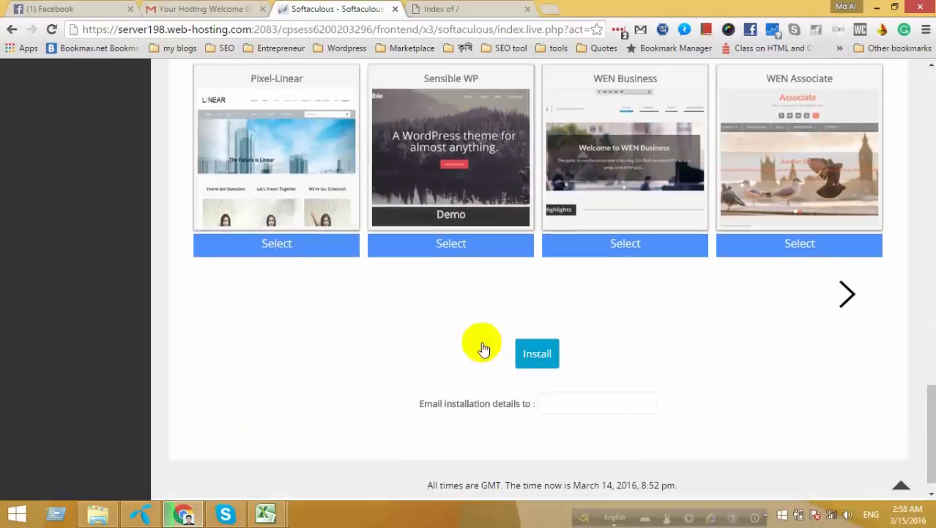
pyautogui.scroll(8, 481, 342)
pyautogui.scroll(6, 482, 341)
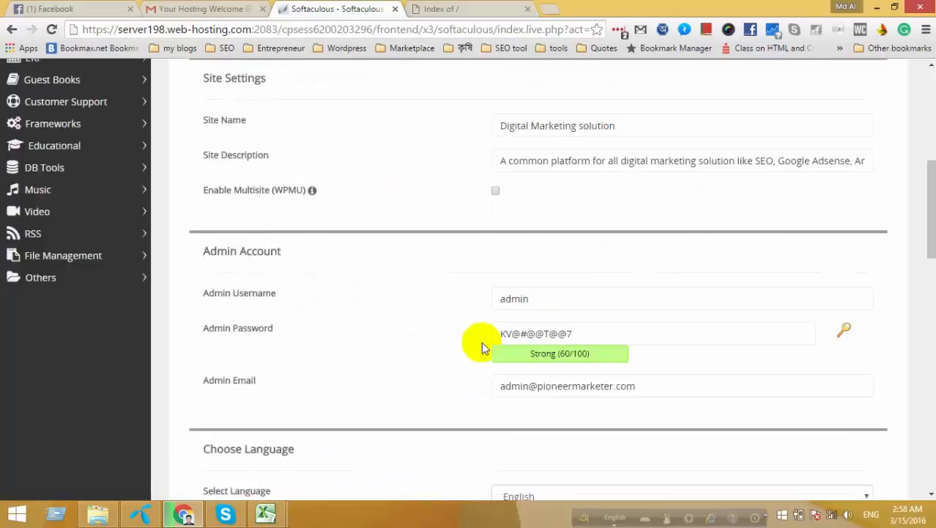
# Copy the admin password from the install form and minimize the browser to the desktop.
pyautogui.click(585, 330)
pyautogui.moveTo(587, 330); pyautogui.dragTo(486, 331)
pyautogui.hotkey('ctrl', 'c')
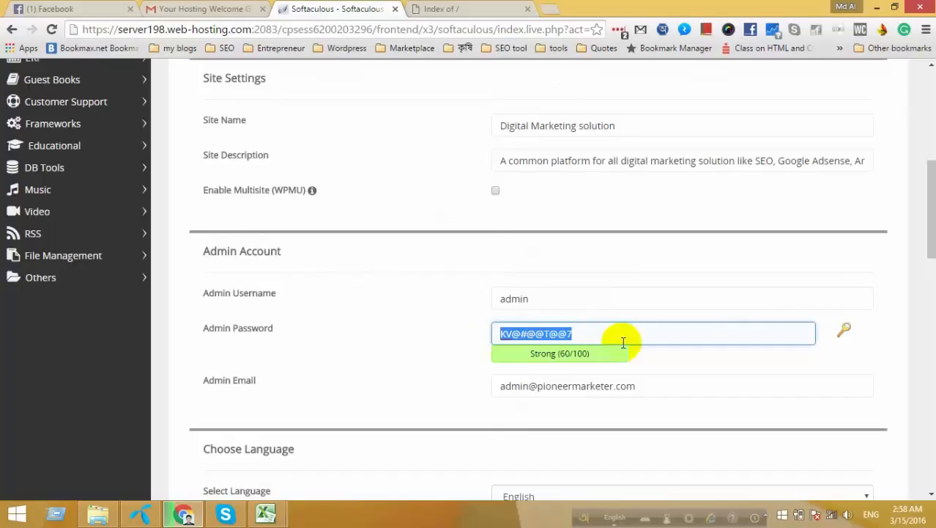
pyautogui.click(541, 299)
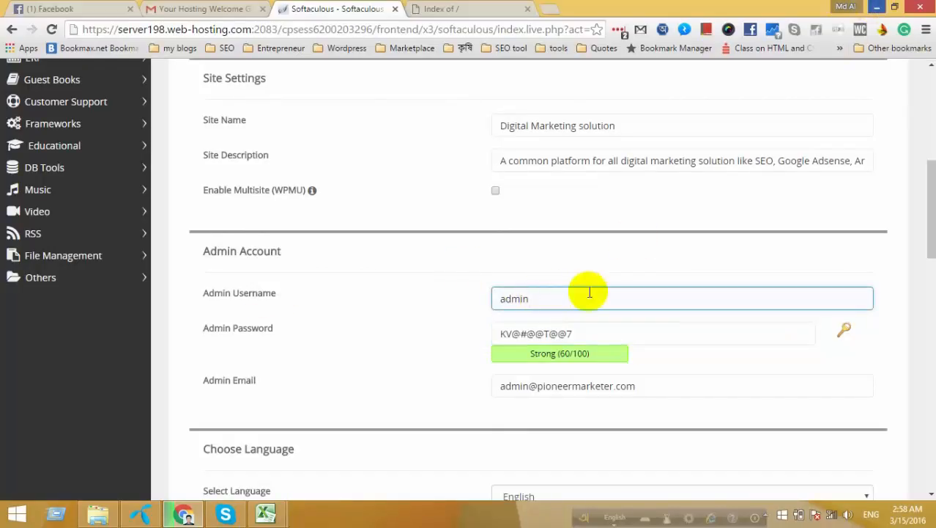
pyautogui.click(876, 7)
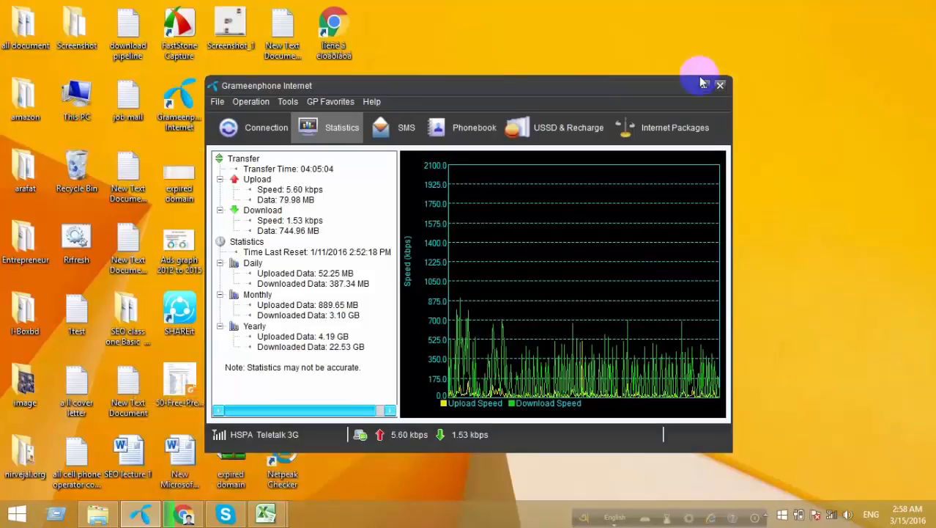
pyautogui.click(703, 90)
# Paste the admin password into a new desktop text document, then return to Chrome.
pyautogui.rightClick(497, 123)
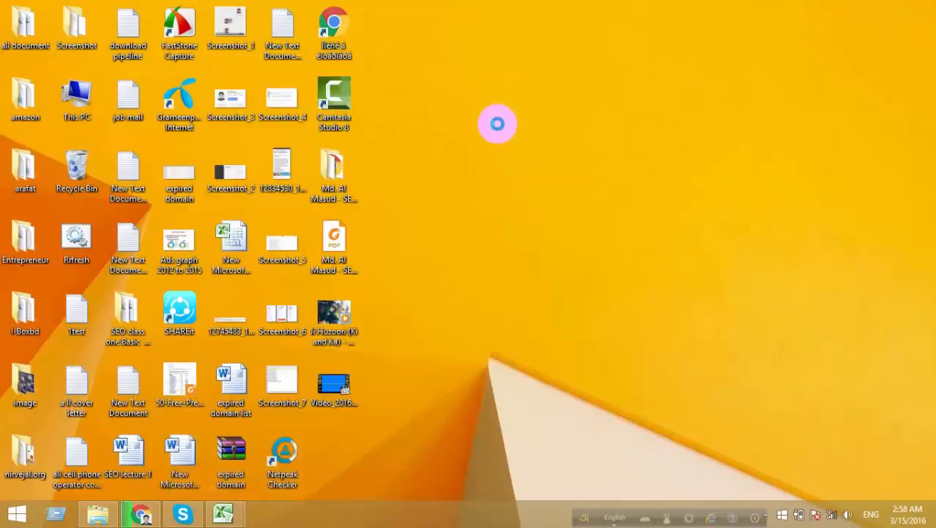
pyautogui.moveTo(542, 277)
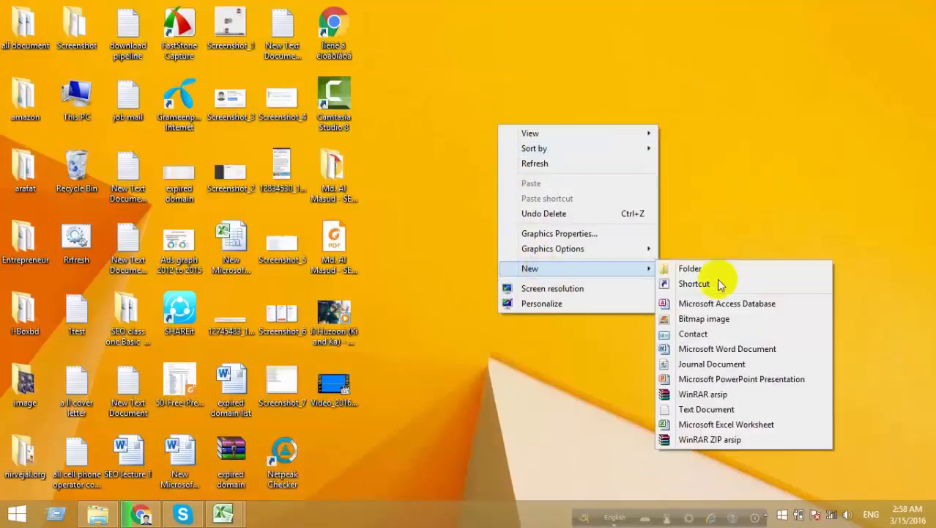
pyautogui.click(716, 408)
pyautogui.press('Return')
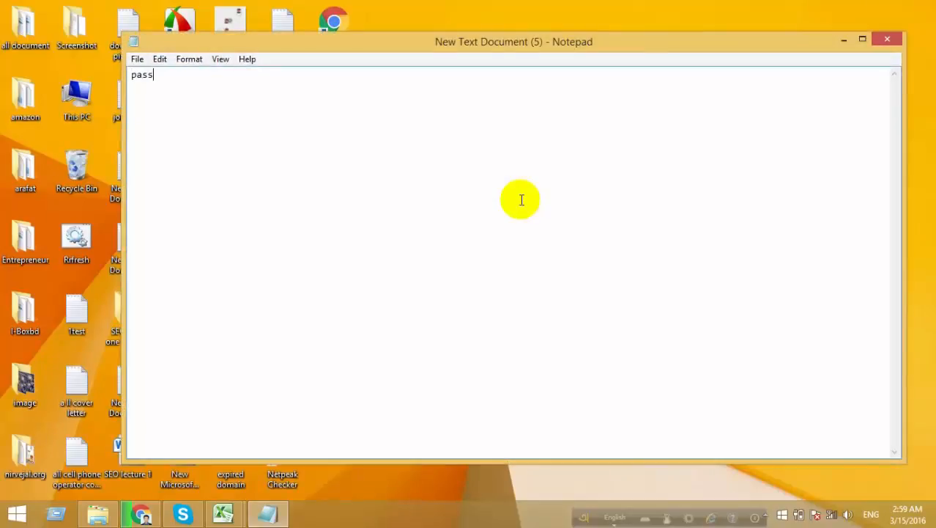
pyautogui.hotkey('ctrl', 'v')
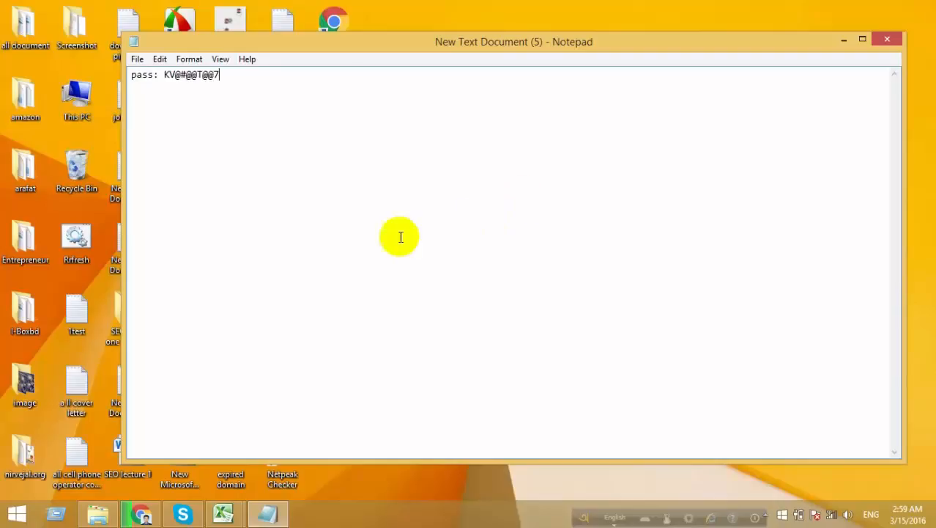
pyautogui.click(195, 515)
pyautogui.click(142, 514)
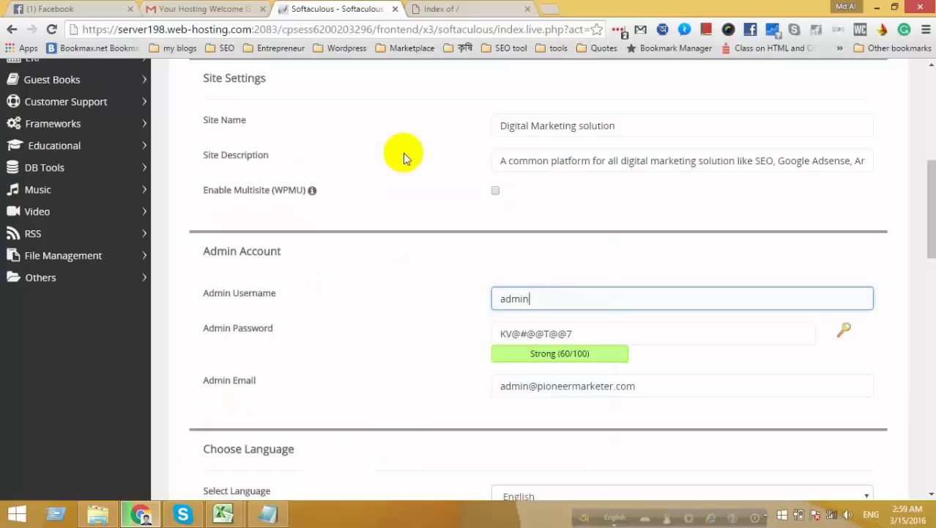
# Begin replacing the default database name wp244 with a new name.
pyautogui.scroll(-5, 378, 297)
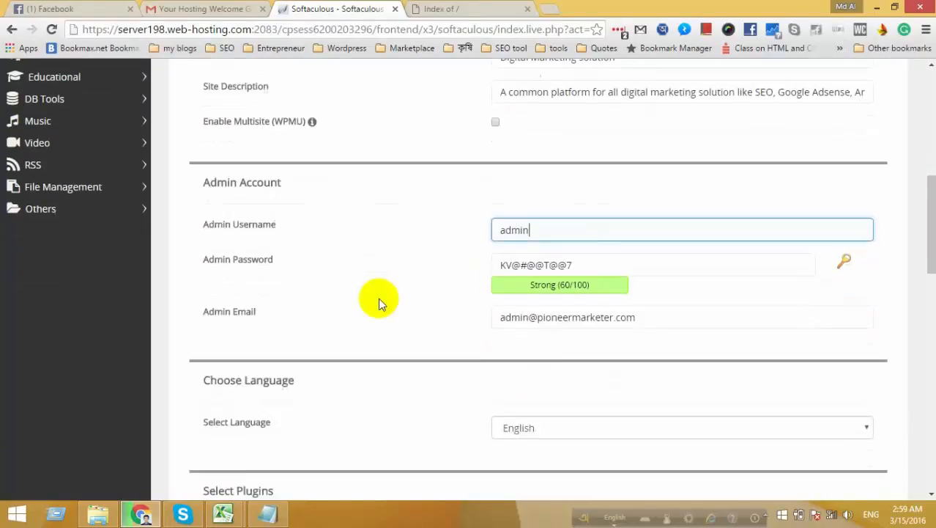
pyautogui.scroll(-2, 378, 297)
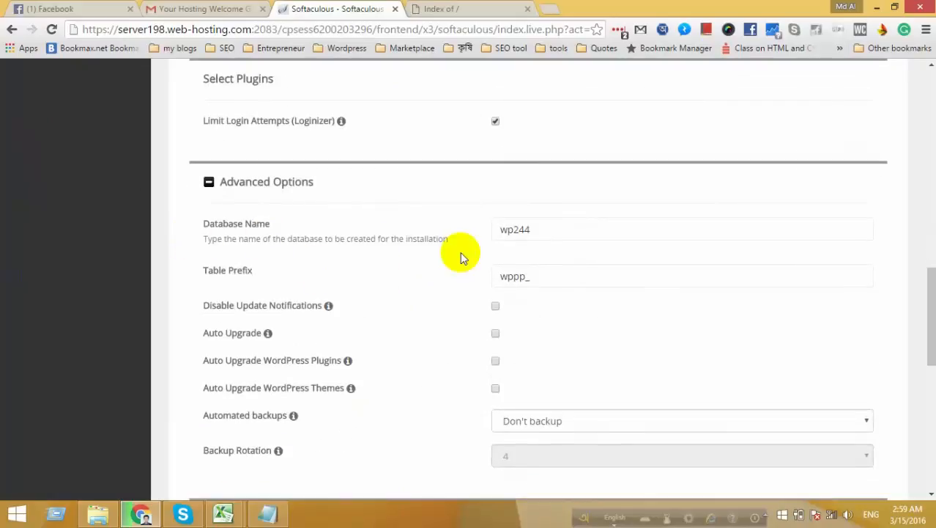
pyautogui.click(548, 228)
pyautogui.doubleClick(516, 230)
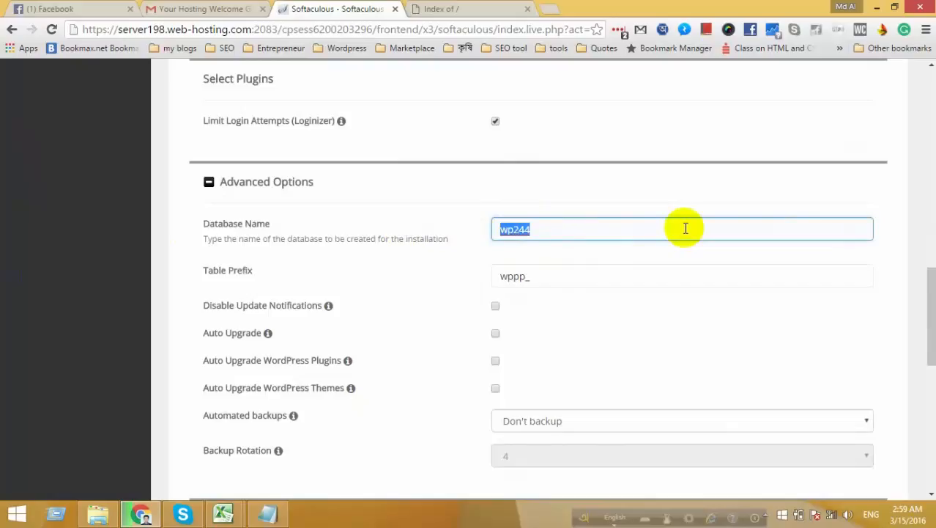
pyautogui.write('pioneermarketer')
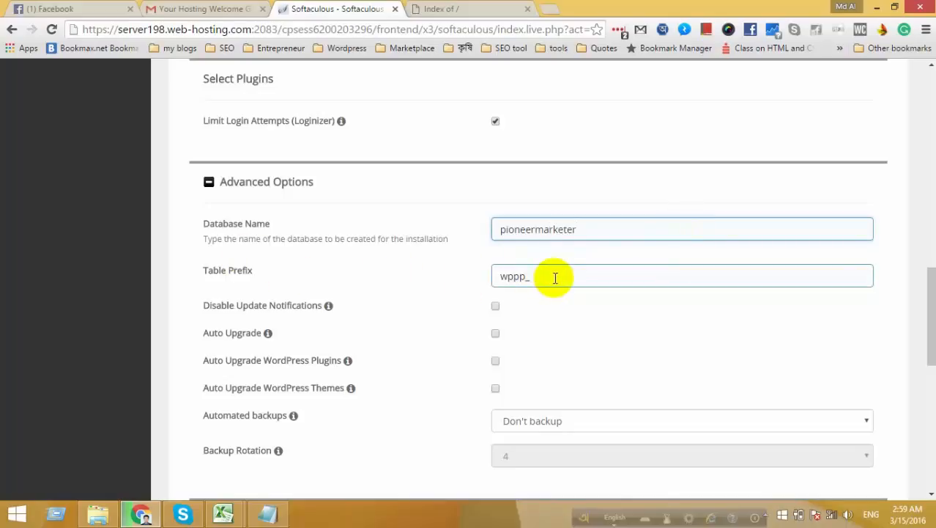
# Set automated backups to Once a week.
pyautogui.scroll(-2, 554, 278)
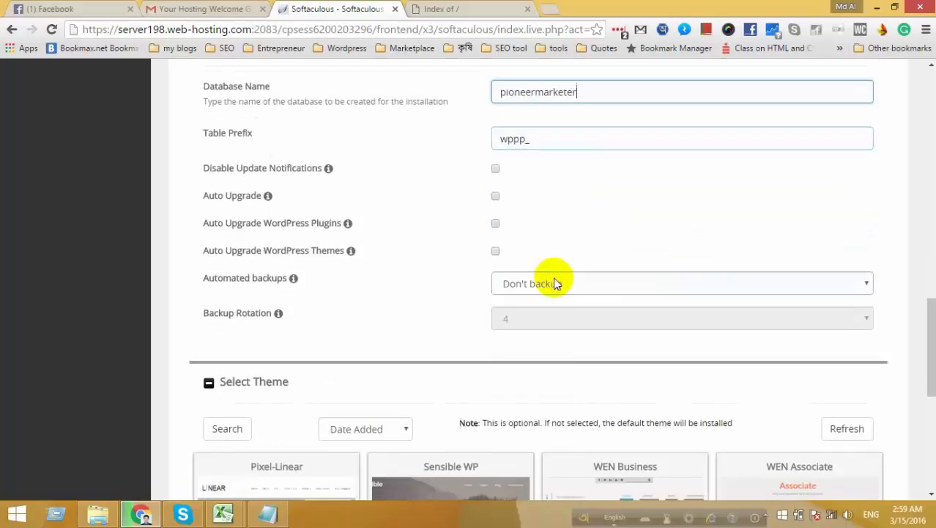
pyautogui.click(608, 285)
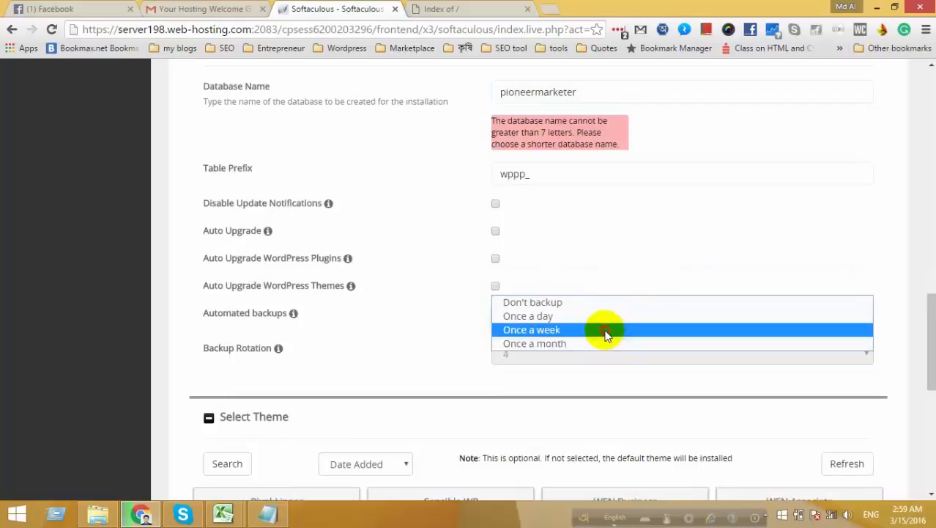
pyautogui.click(606, 331)
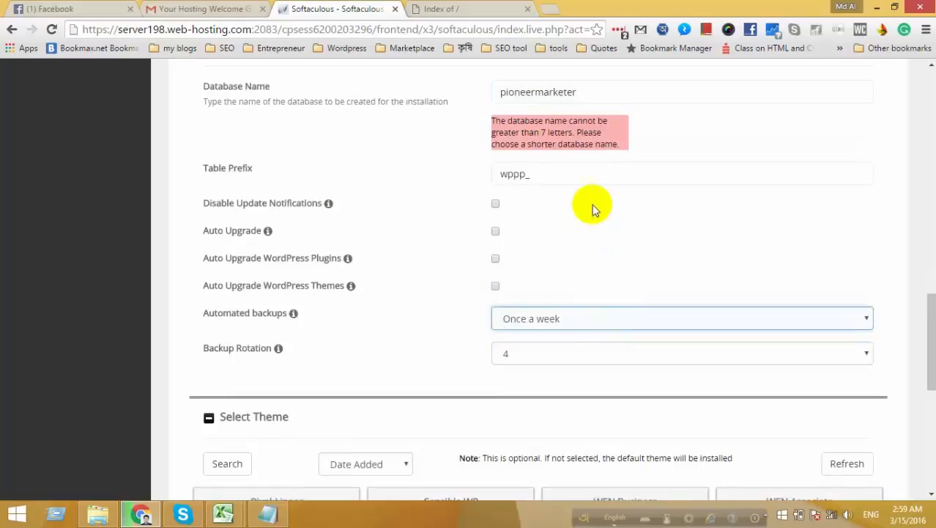
# Clear the too-long database name pioneermarketer from the Database Name field.
pyautogui.scroll(2, 595, 209)
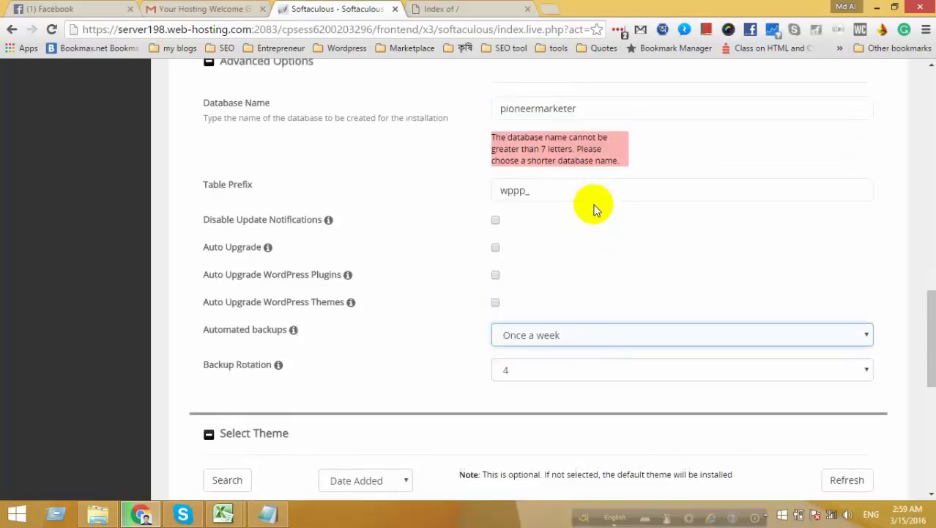
pyautogui.click(591, 225)
pyautogui.moveTo(590, 227); pyautogui.dragTo(473, 233)
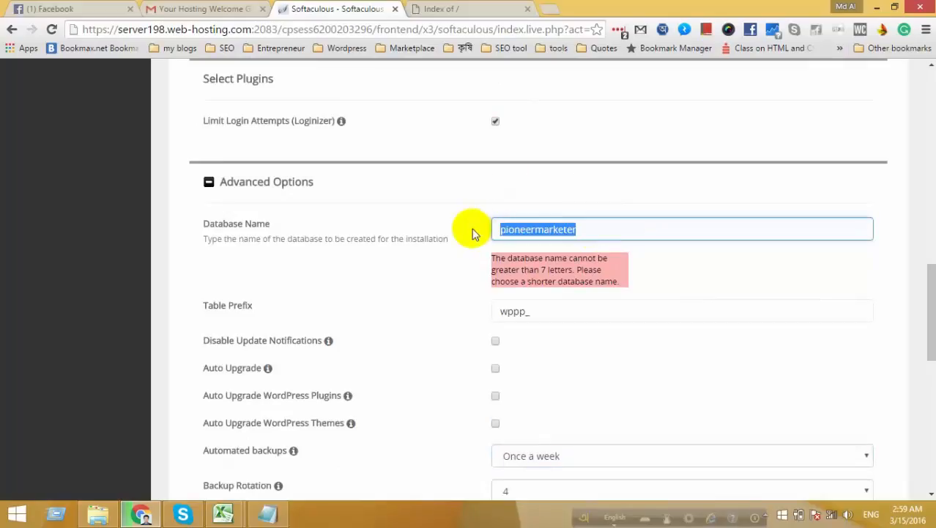
pyautogui.press('BackSpace')
pyautogui.click(571, 370)
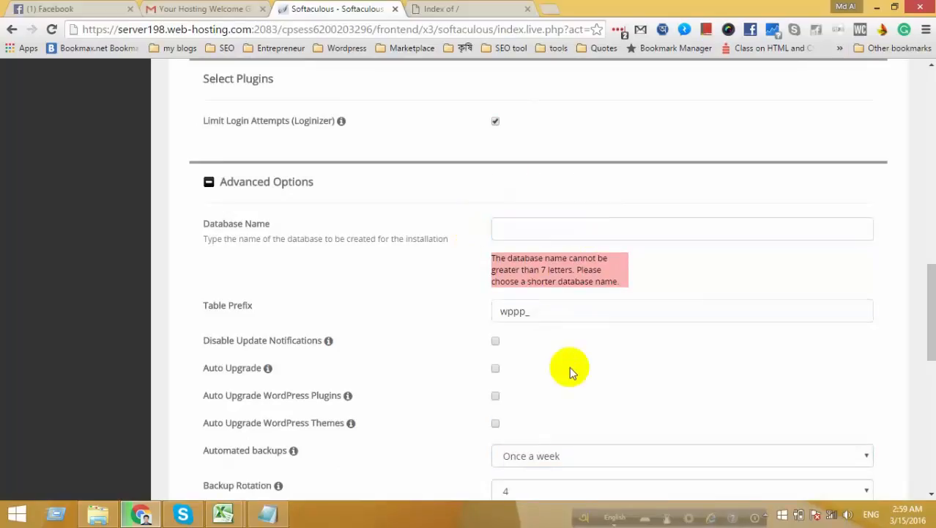
pyautogui.click(551, 227)
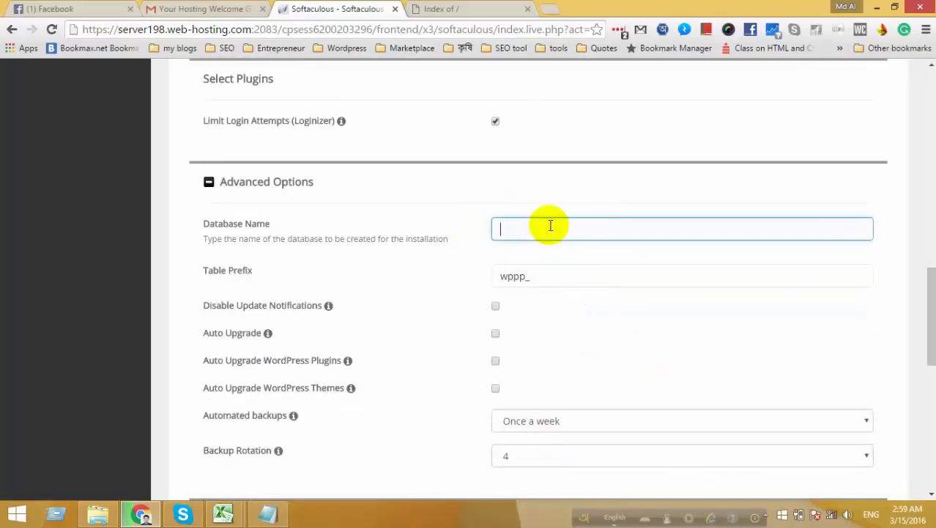
pyautogui.click(558, 275)
pyautogui.click(539, 228)
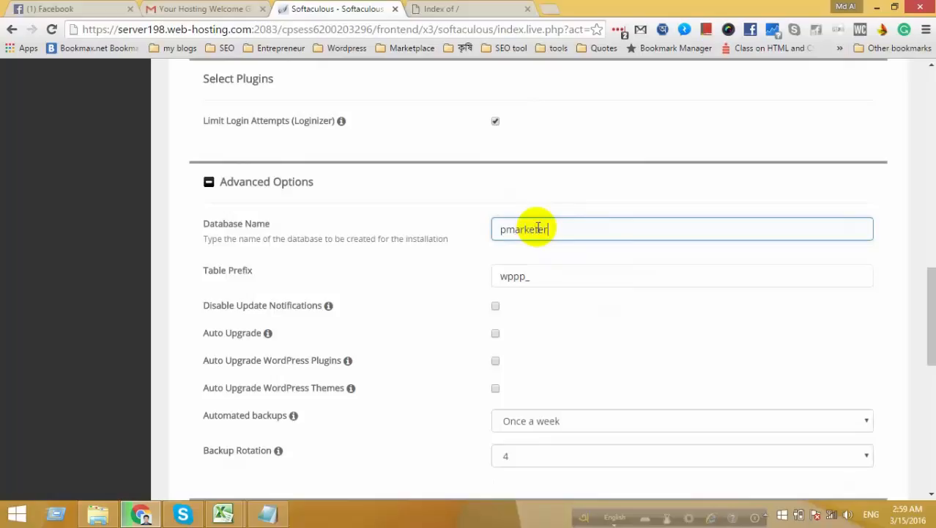
# Recheck that automated backups remain set to once a week.
pyautogui.scroll(-1, 550, 293)
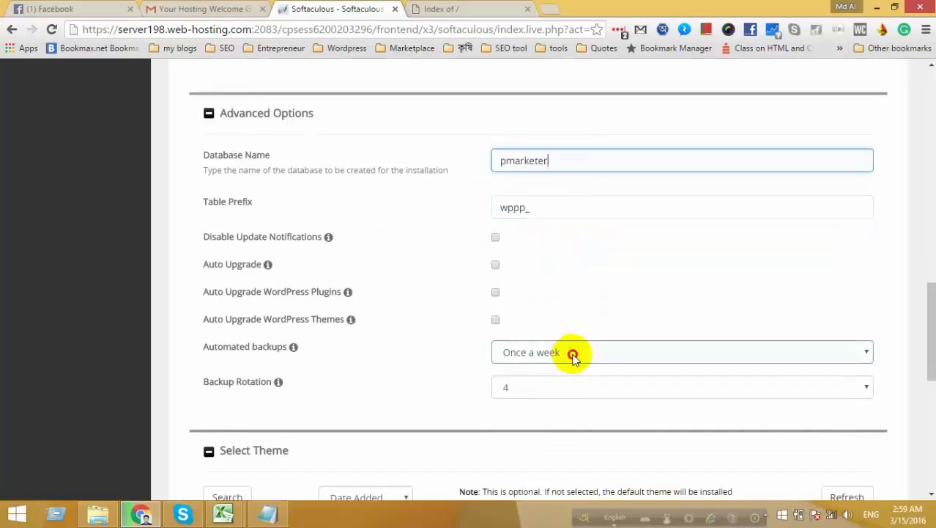
pyautogui.click(571, 355)
pyautogui.click(501, 343)
pyautogui.scroll(-1, 411, 271)
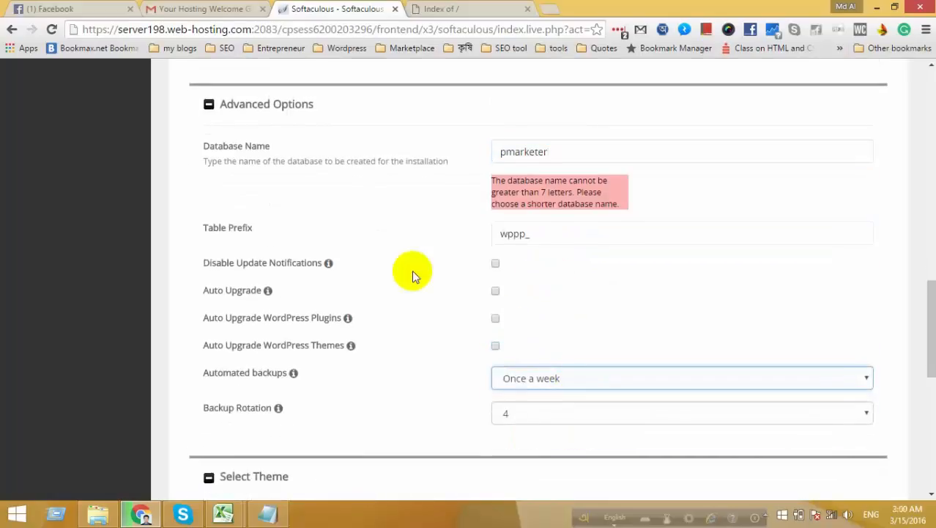
pyautogui.scroll(1, 411, 275)
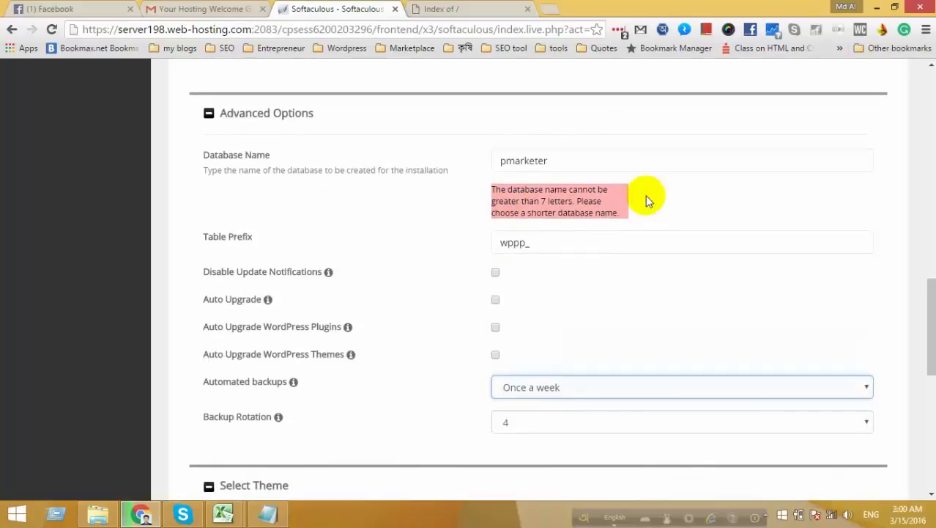
# Edit the rejected database name pmarketer down to pioneer, keeping weekly backups.
pyautogui.click(502, 160)
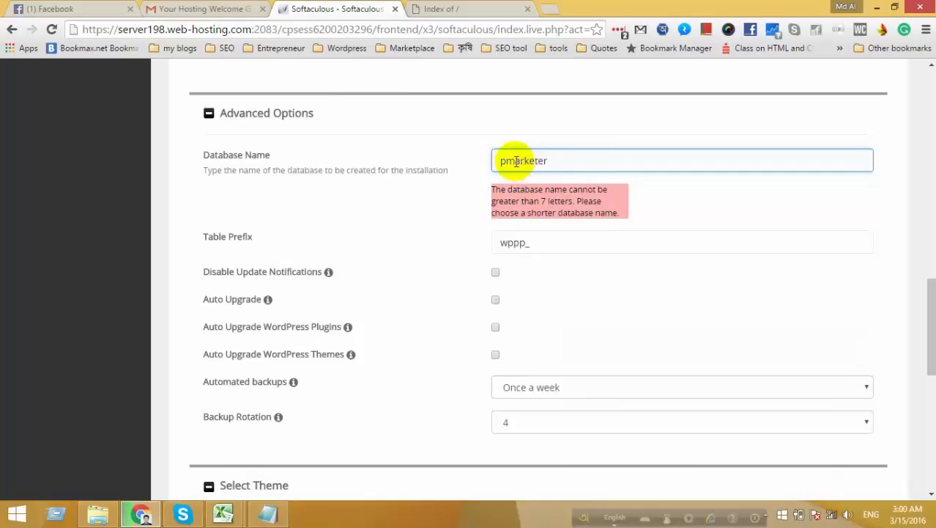
pyautogui.click(532, 160)
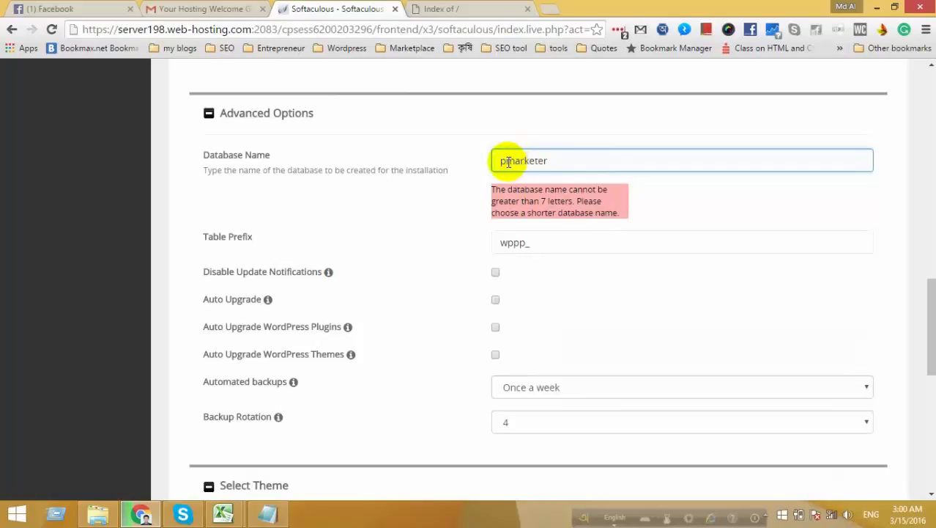
pyautogui.moveTo(508, 161); pyautogui.dragTo(551, 161)
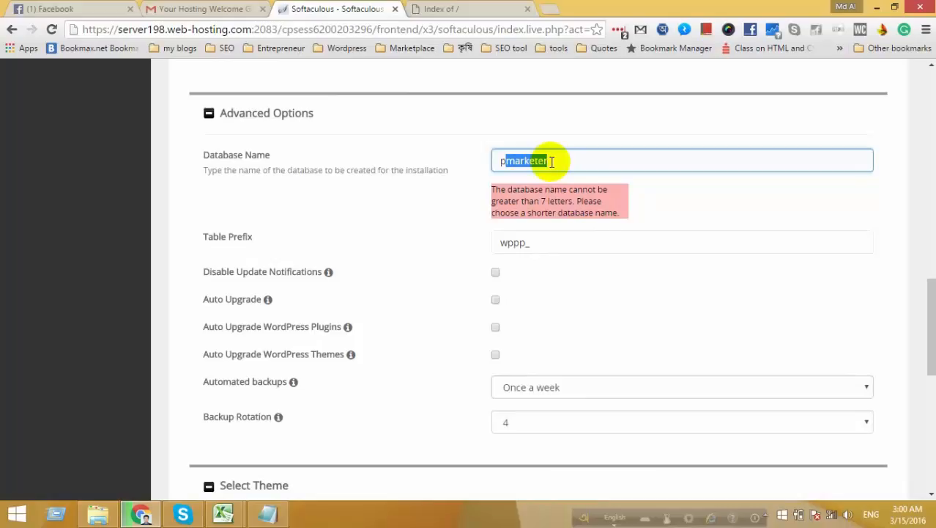
pyautogui.write('l')
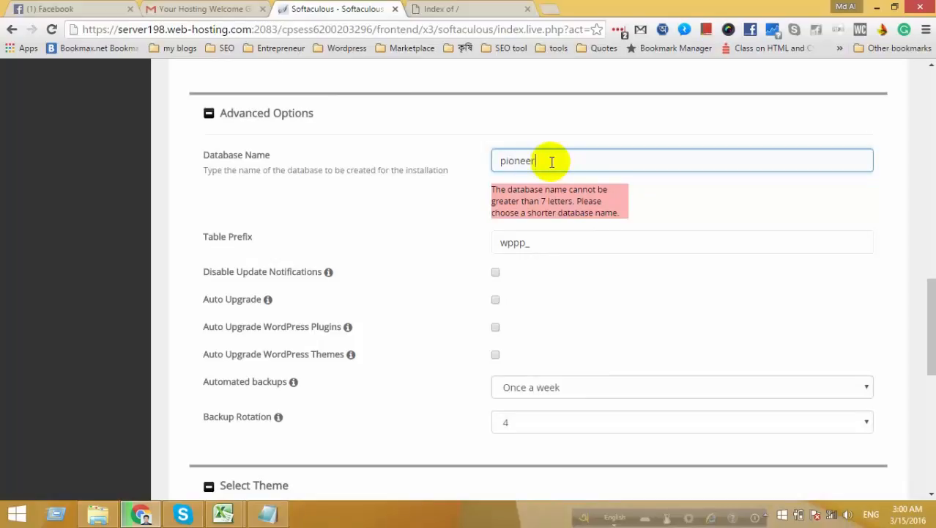
pyautogui.click(595, 388)
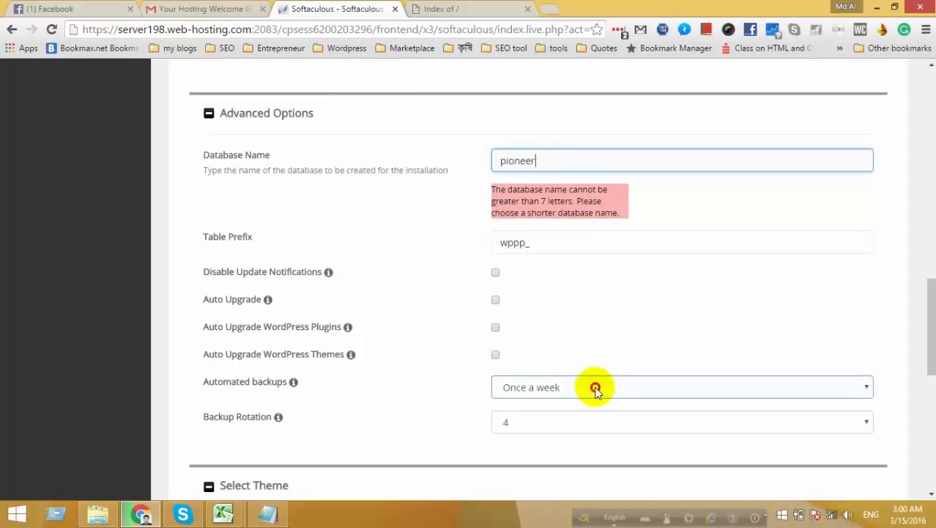
pyautogui.click(606, 315)
pyautogui.click(543, 166)
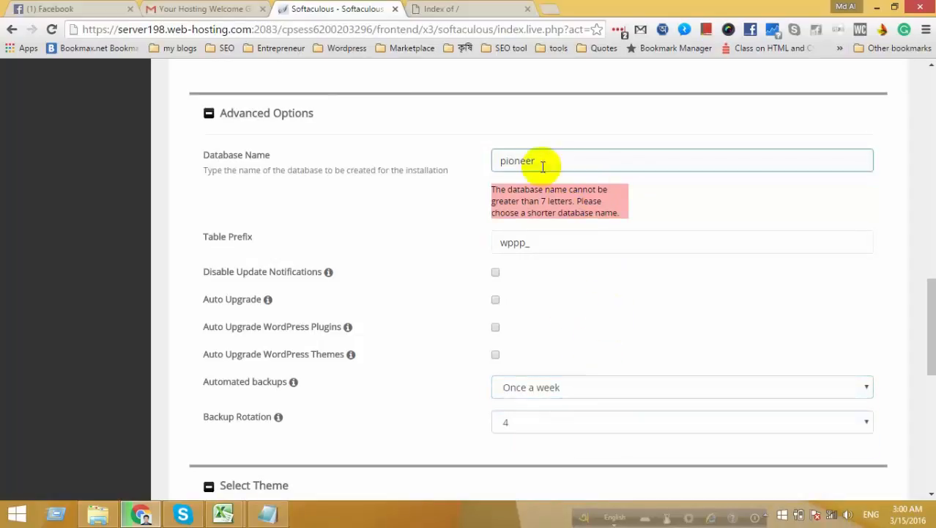
pyautogui.press('Tab')
pyautogui.scroll(-2, 579, 282)
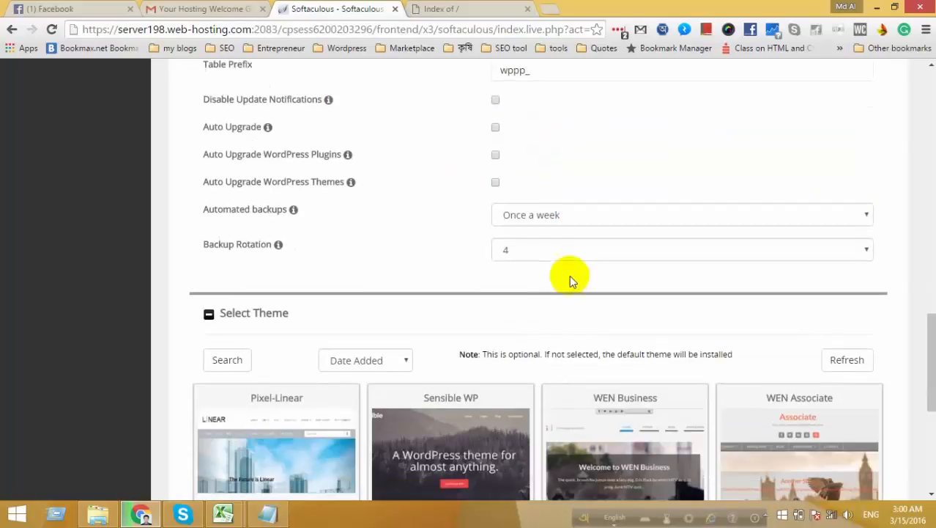
pyautogui.click(541, 253)
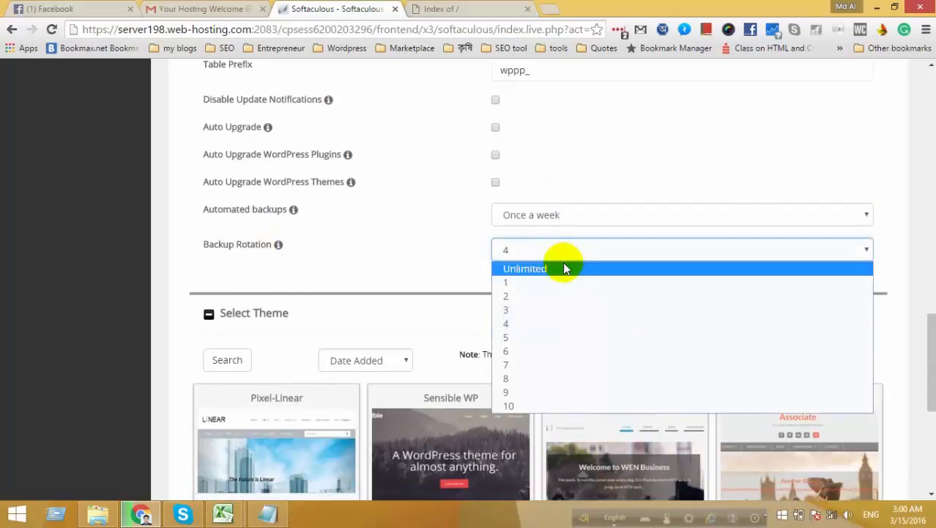
pyautogui.click(539, 323)
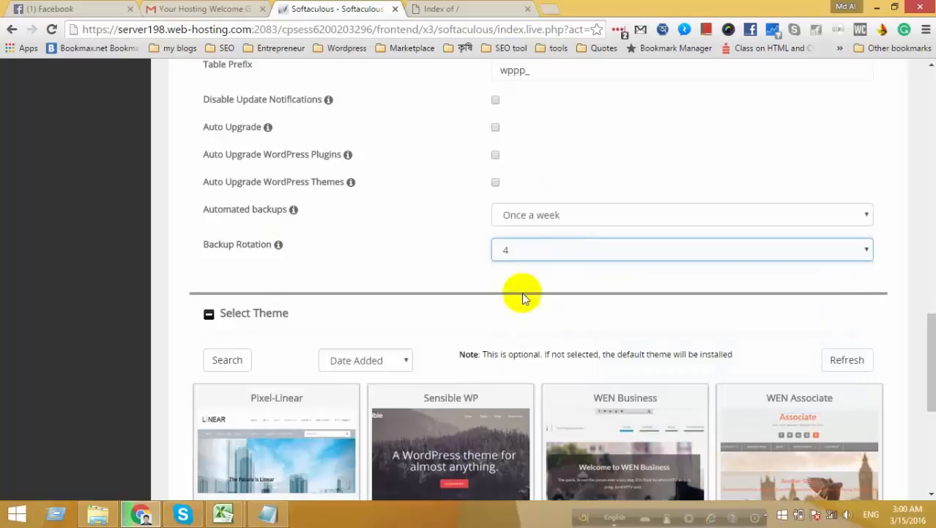
pyautogui.scroll(-1, 455, 239)
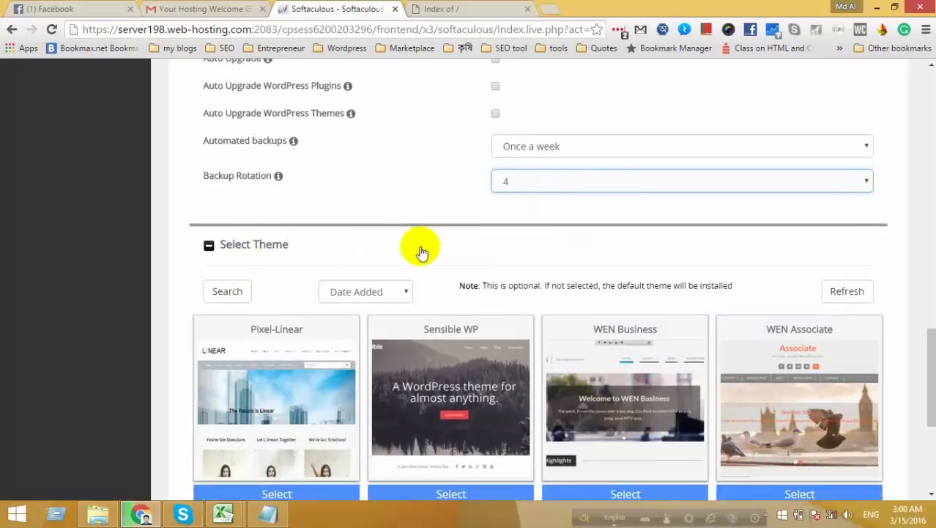
pyautogui.scroll(2, 411, 247)
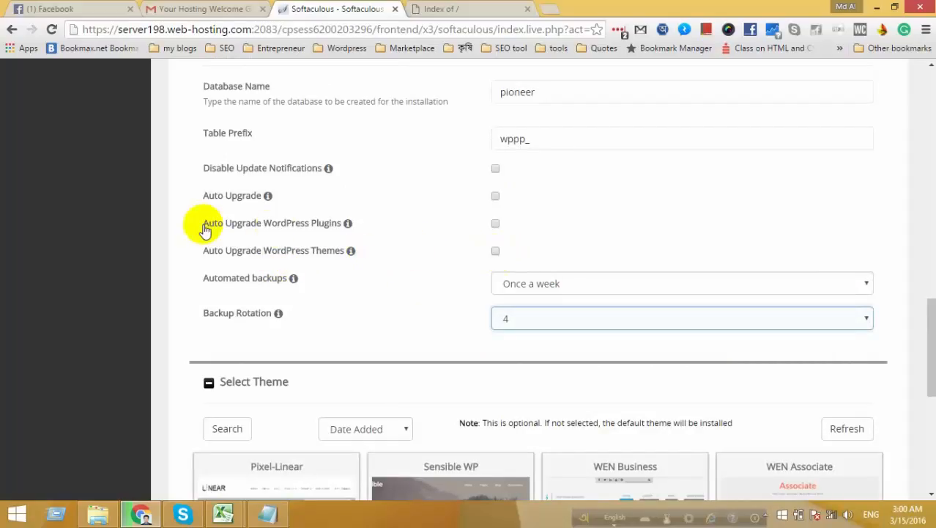
pyautogui.moveTo(347, 223)
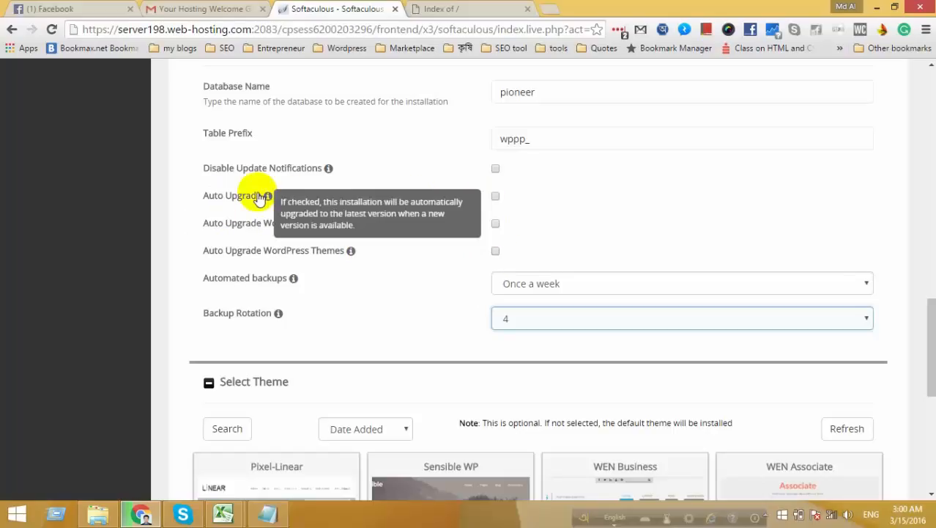
pyautogui.moveTo(329, 168)
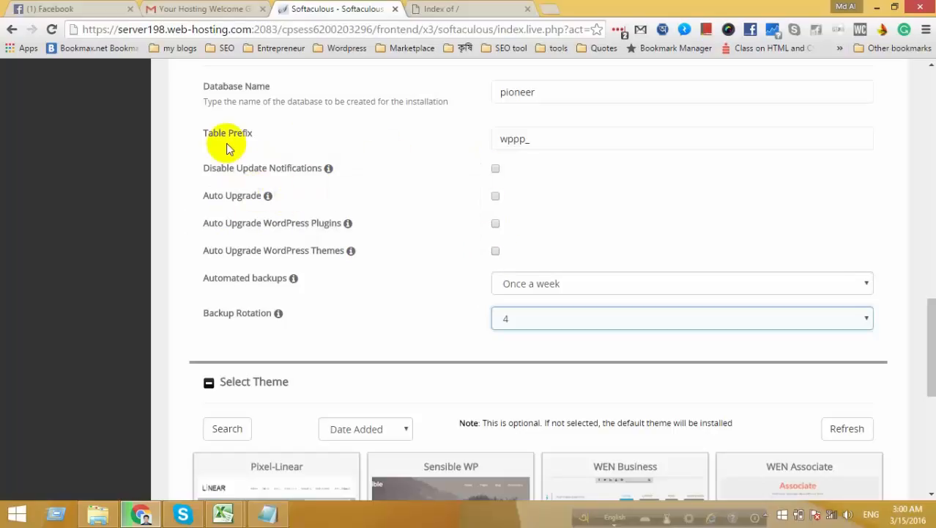
pyautogui.scroll(-1, 300, 192)
pyautogui.scroll(-5, 300, 192)
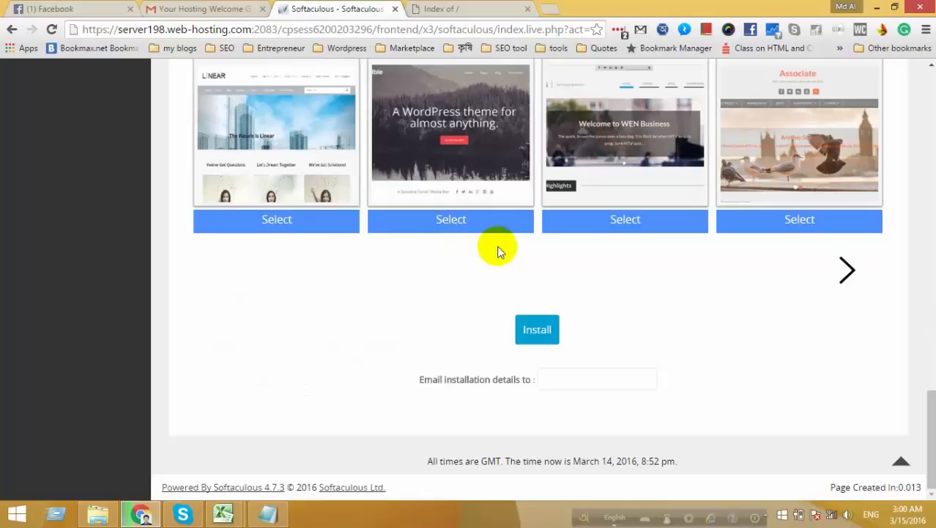
pyautogui.scroll(2, 496, 249)
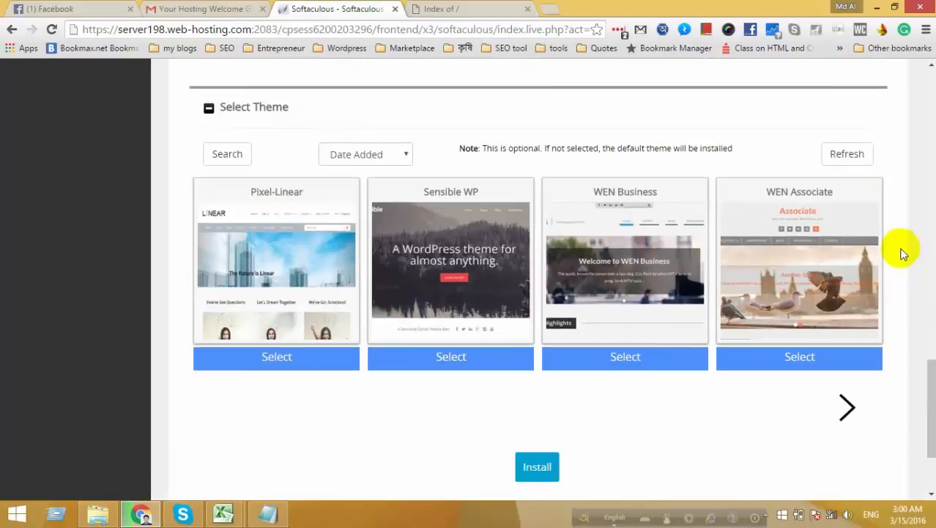
pyautogui.click(848, 404)
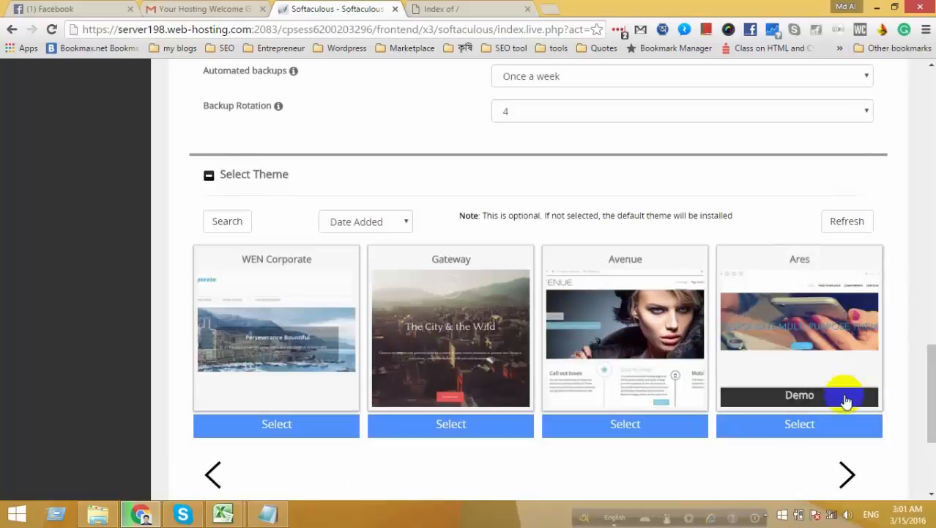
pyautogui.click(847, 473)
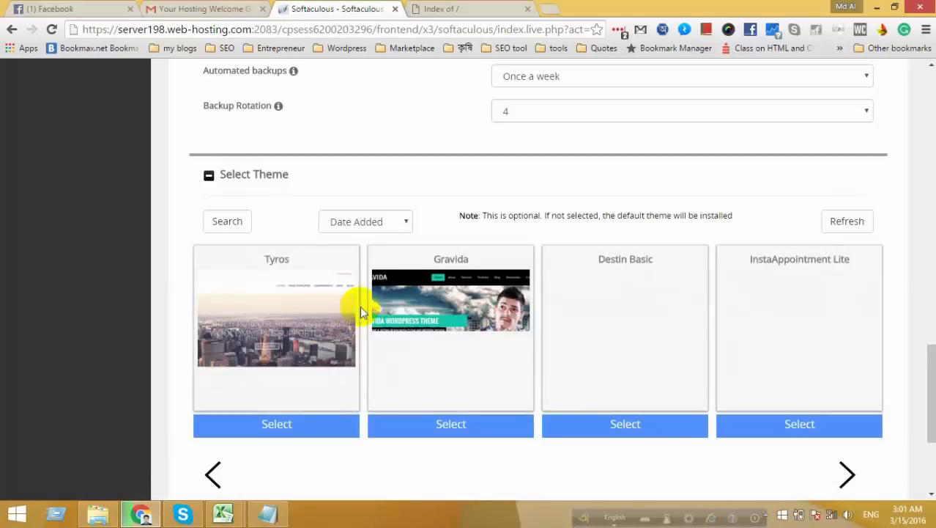
pyautogui.scroll(-2, 360, 308)
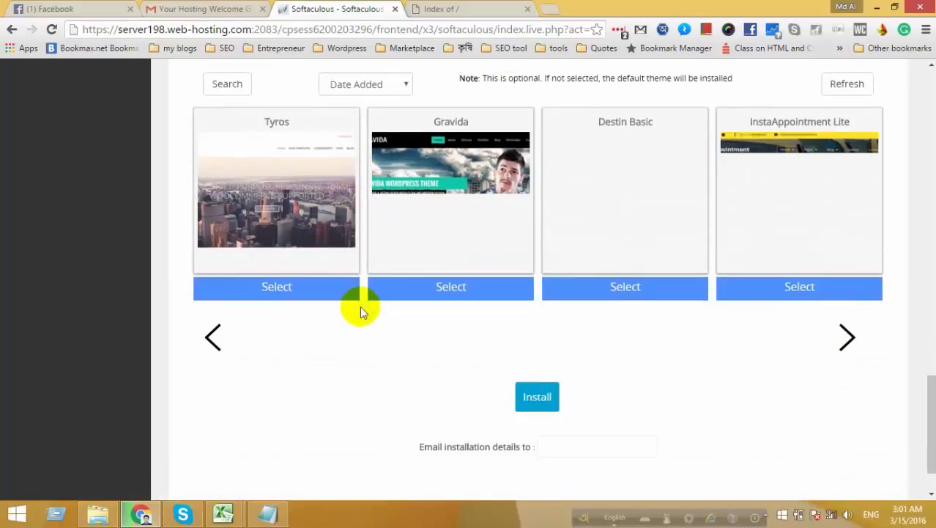
pyautogui.click(559, 451)
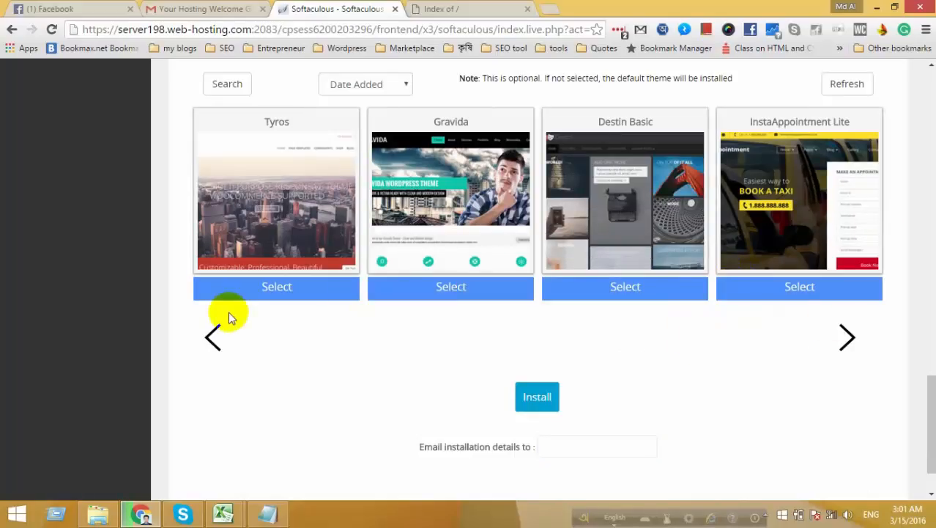
pyautogui.click(211, 336)
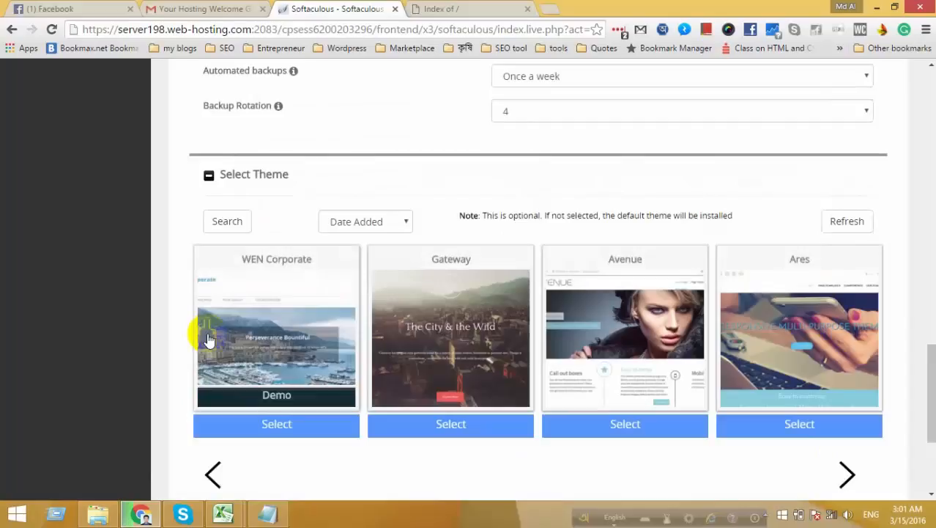
pyautogui.click(212, 474)
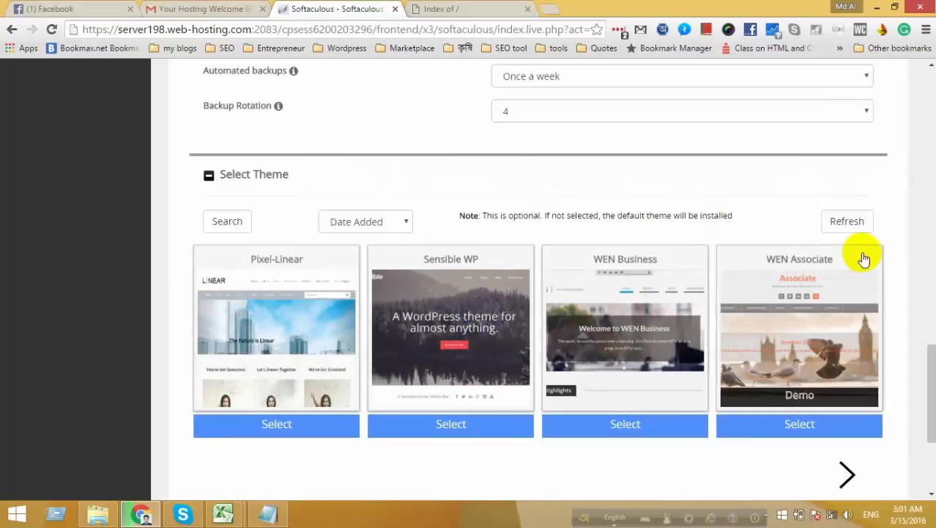
pyautogui.scroll(-1, 859, 264)
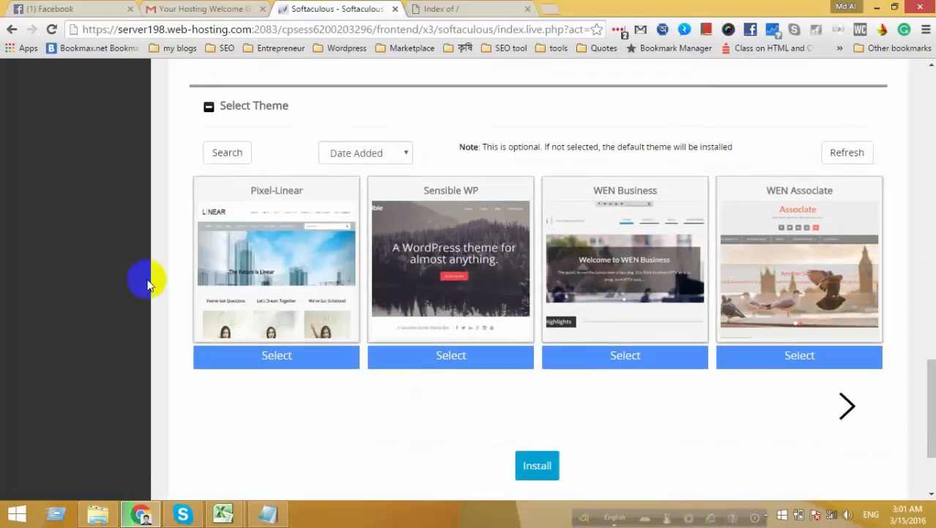
# Choose the Pixel-Linear theme, autofill the installation-details e-mail address, and click Install.
pyautogui.click(275, 356)
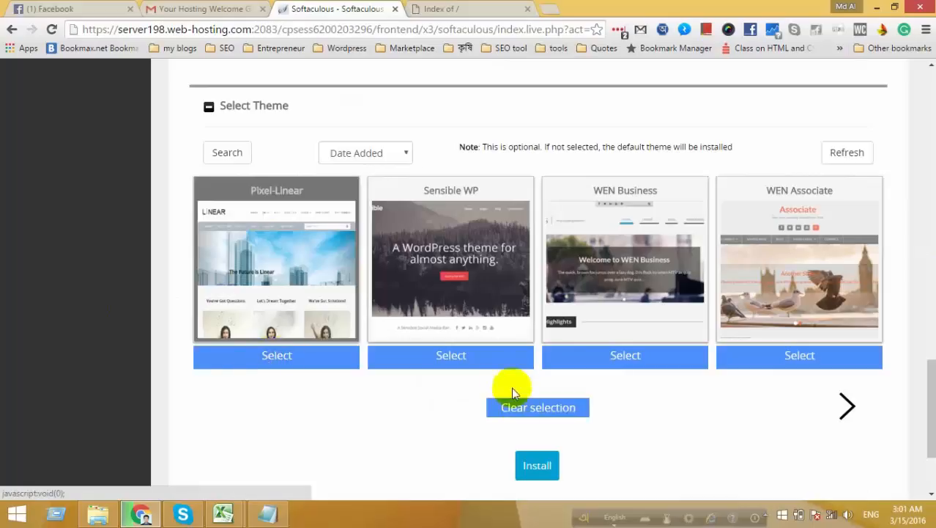
pyautogui.scroll(-1, 608, 429)
pyautogui.click(548, 447)
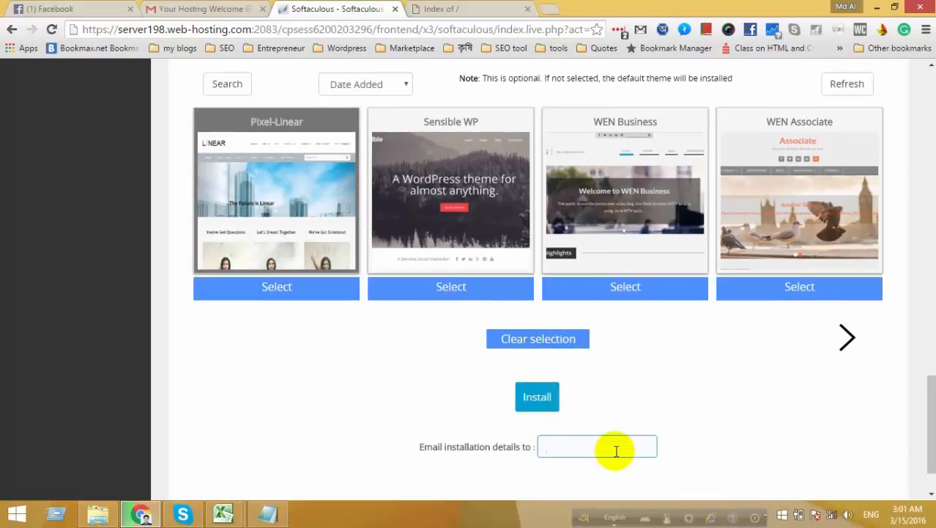
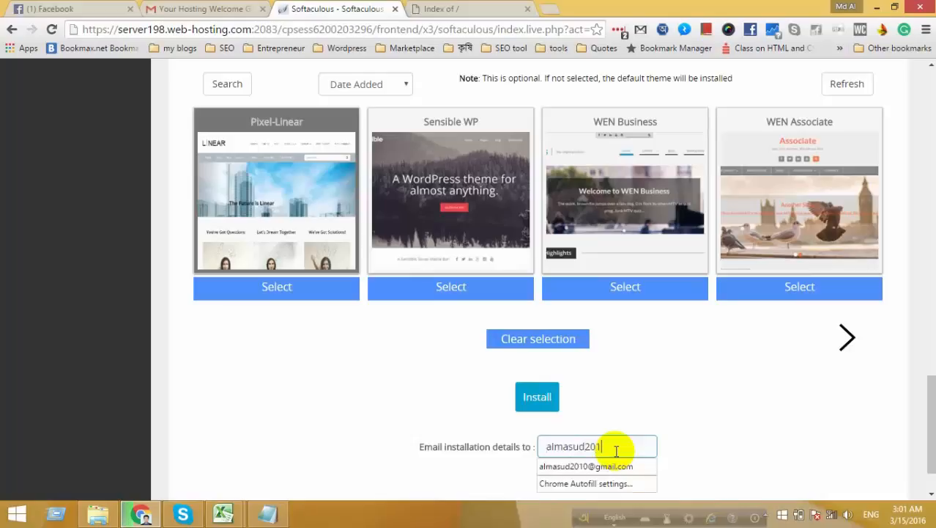
pyautogui.press('Down')
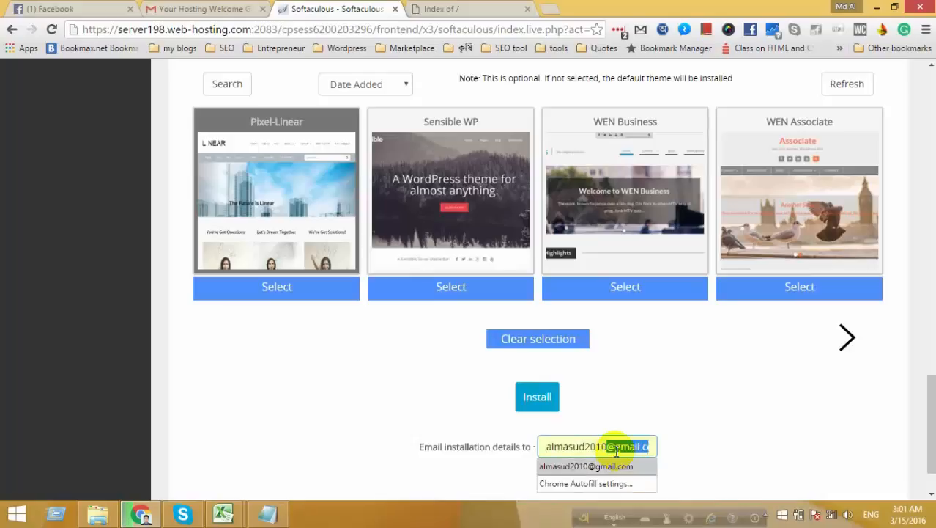
pyautogui.press('Return')
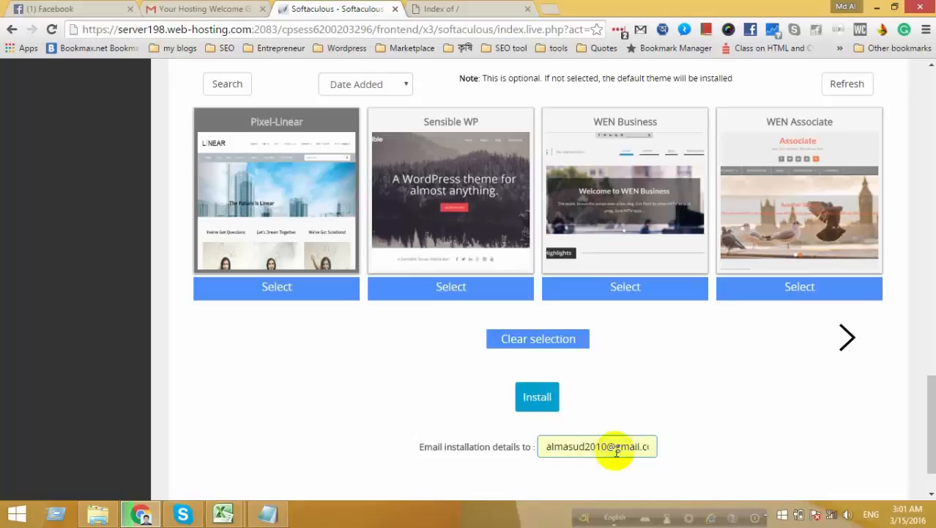
pyautogui.click(542, 393)
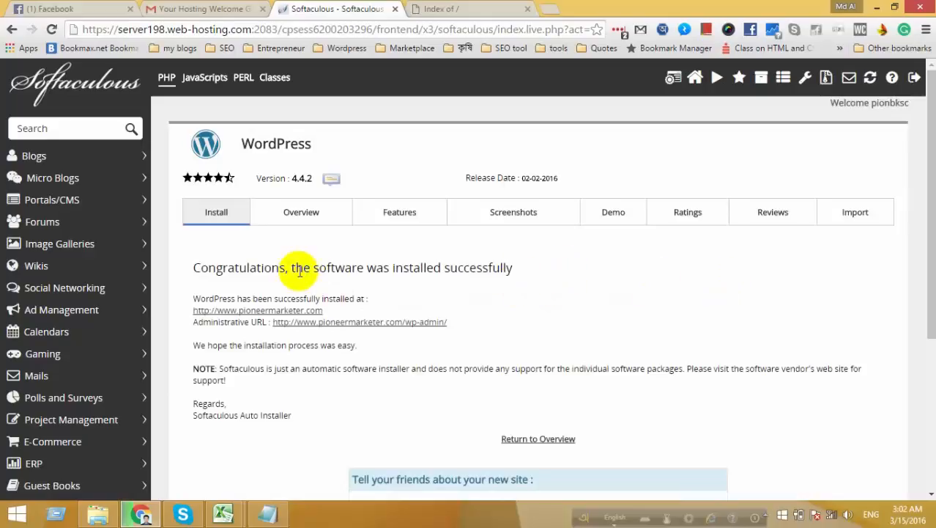
# Review the success message for pioneermarketer.com, then open the prefilled Tweet! share window.
pyautogui.moveTo(296, 268); pyautogui.dragTo(534, 271)
pyautogui.scroll(-1, 533, 271)
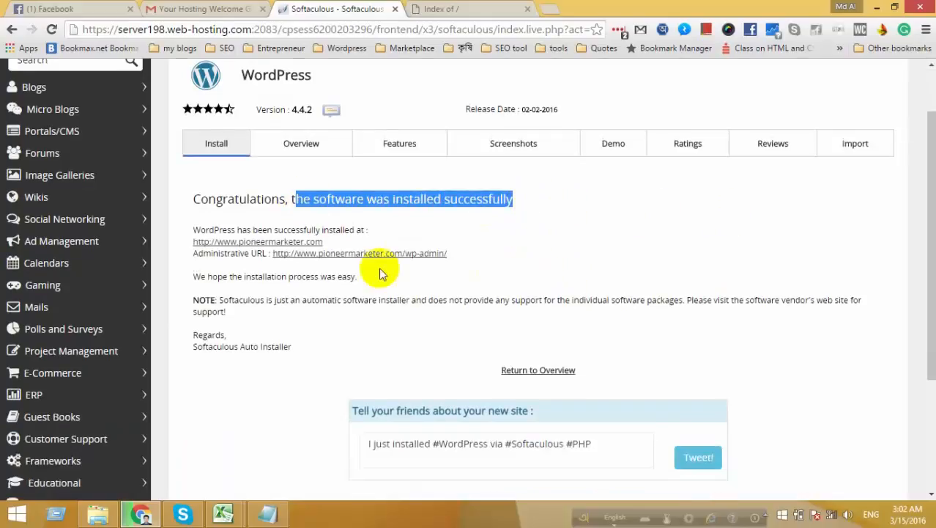
pyautogui.moveTo(205, 230); pyautogui.dragTo(370, 233)
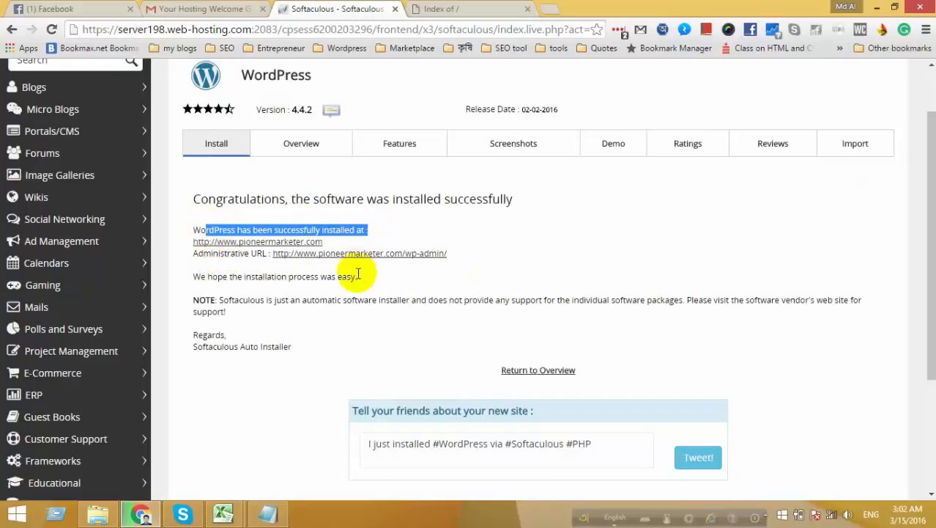
pyautogui.moveTo(193, 277); pyautogui.dragTo(377, 274)
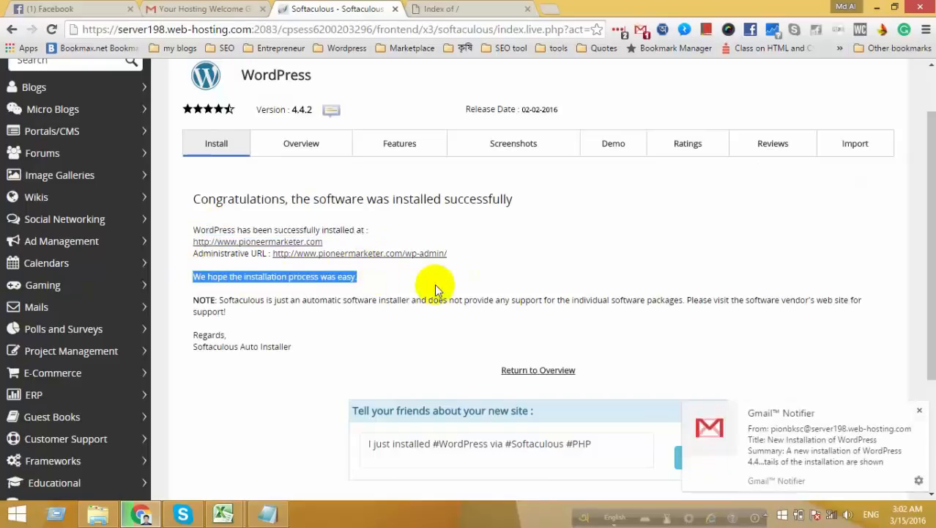
pyautogui.scroll(-3, 253, 397)
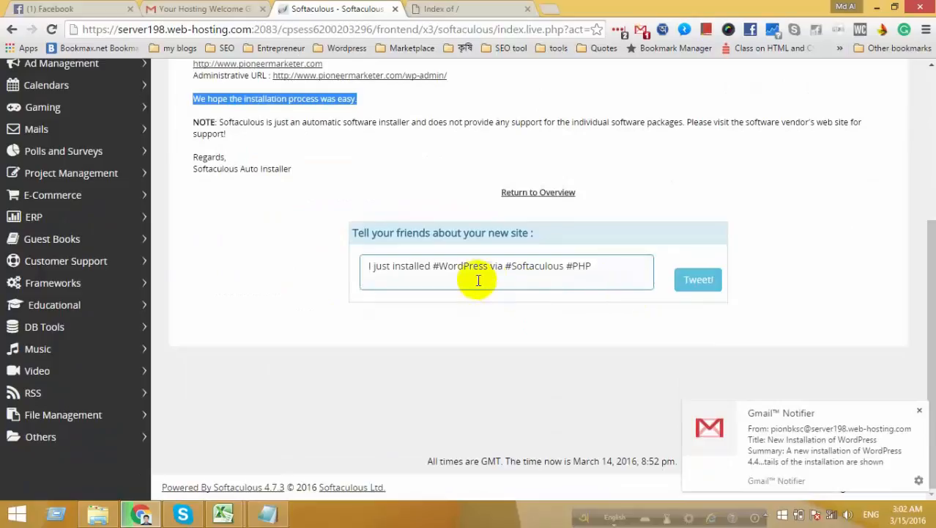
pyautogui.click(690, 286)
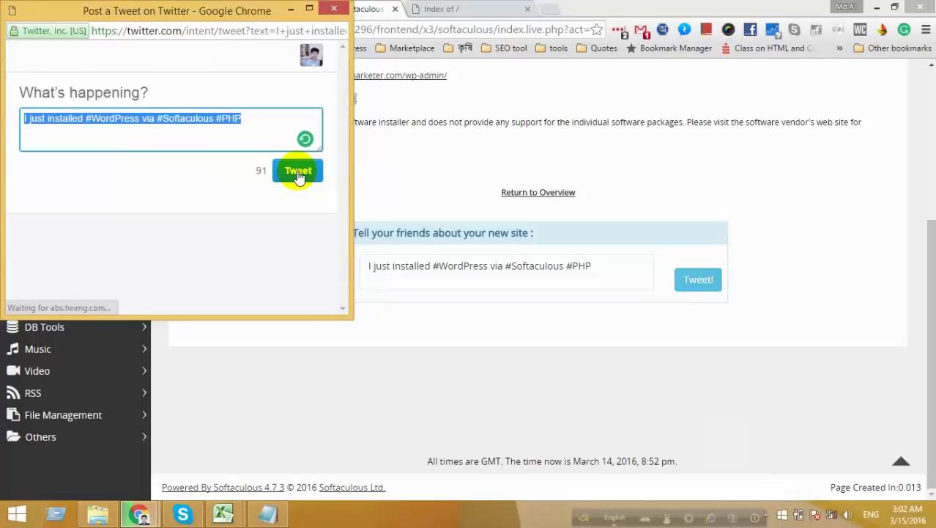
# Post the prefilled WordPress-install tweet and bring the Softaculous success page back.
pyautogui.click(298, 176)
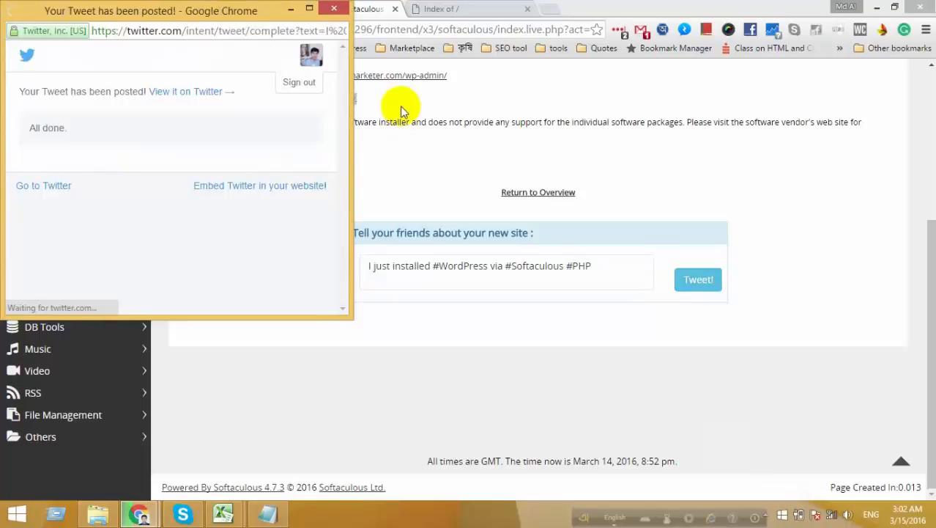
pyautogui.tripleClick(344, 102)
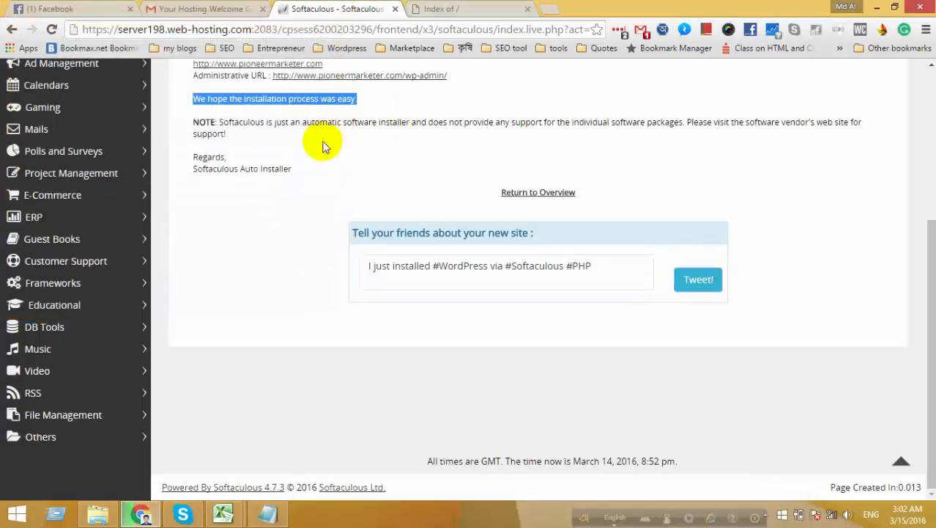
pyautogui.scroll(2, 322, 146)
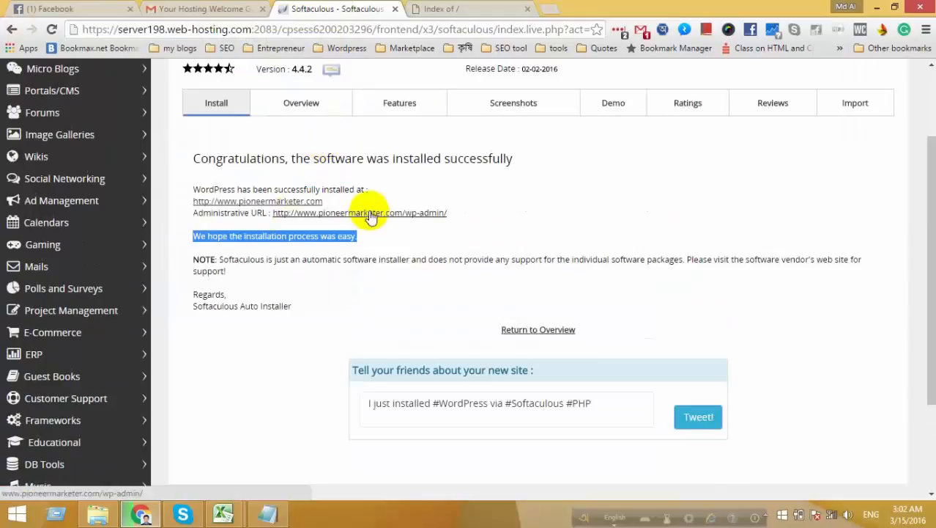
pyautogui.click(260, 201)
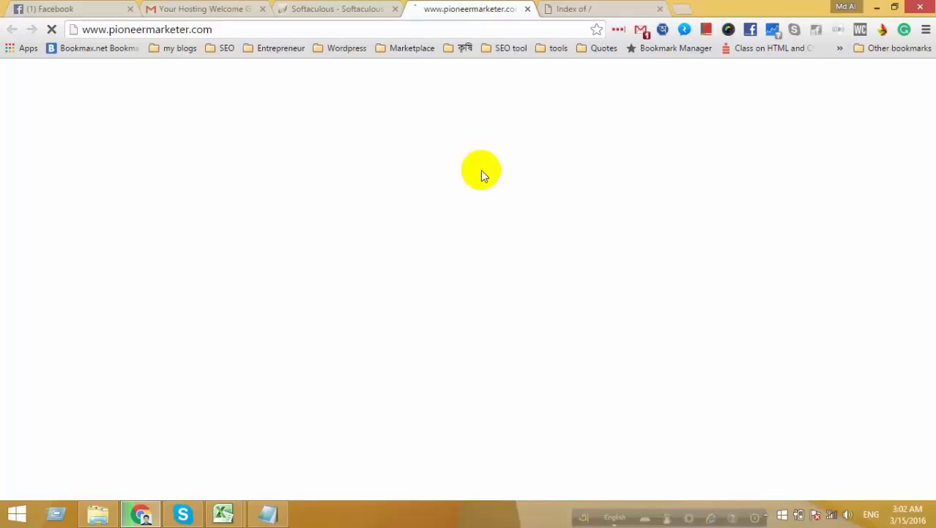
# Close the old 'Index of /' directory listing tab.
pyautogui.click(594, 9)
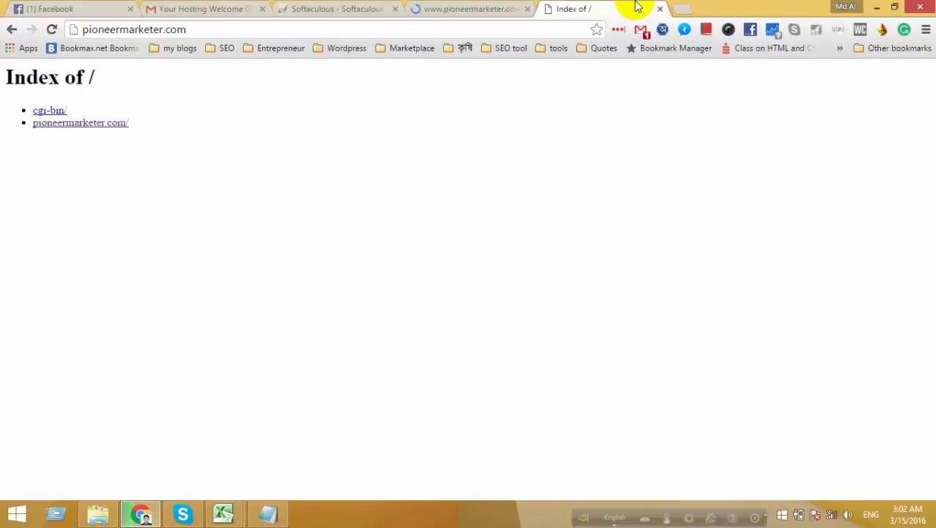
pyautogui.click(660, 9)
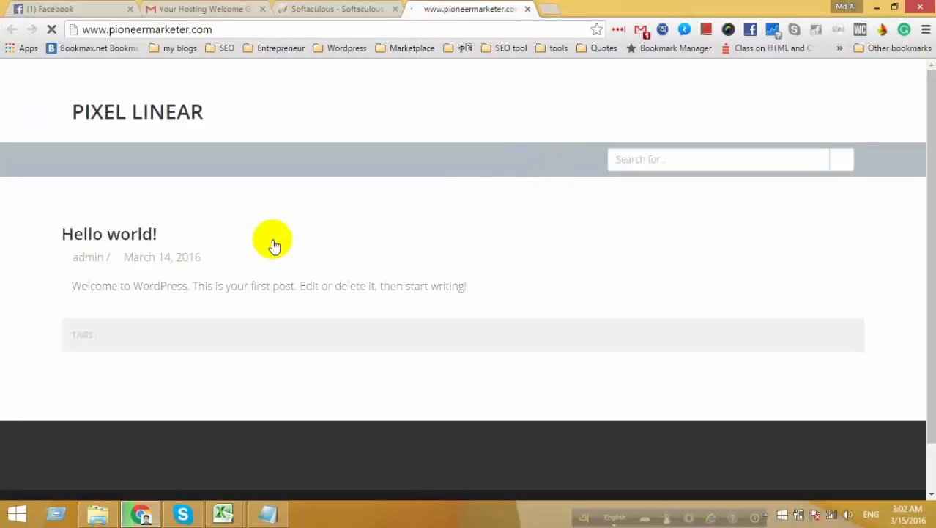
pyautogui.scroll(-2, 272, 245)
pyautogui.scroll(1, 271, 238)
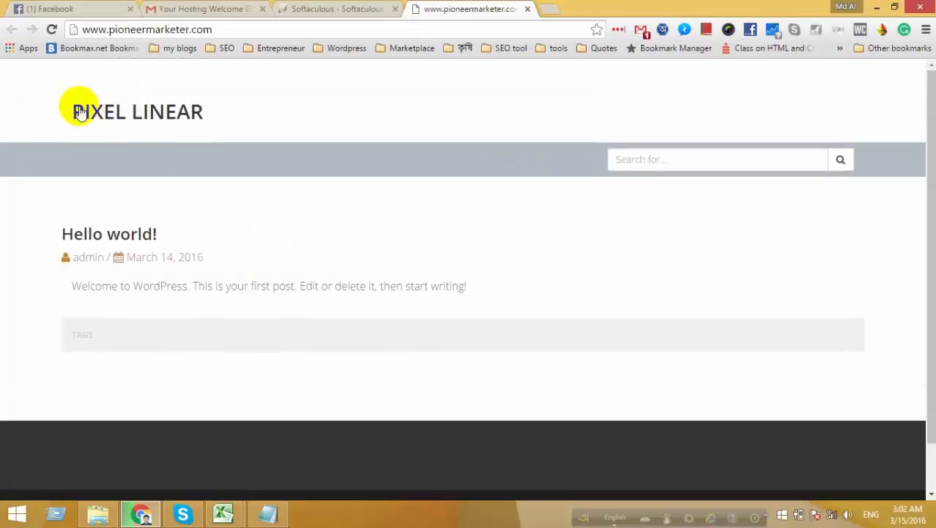
# Open the Hello world! post on the Pixel Linear site, read through it, and return to Softaculous.
pyautogui.moveTo(176, 112); pyautogui.dragTo(200, 112)
pyautogui.click(199, 113)
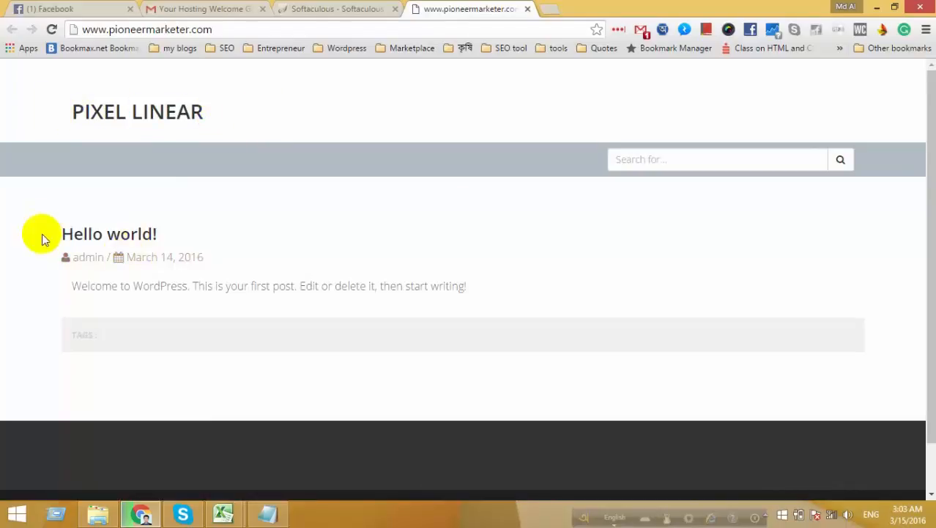
pyautogui.moveTo(41, 233); pyautogui.dragTo(269, 236)
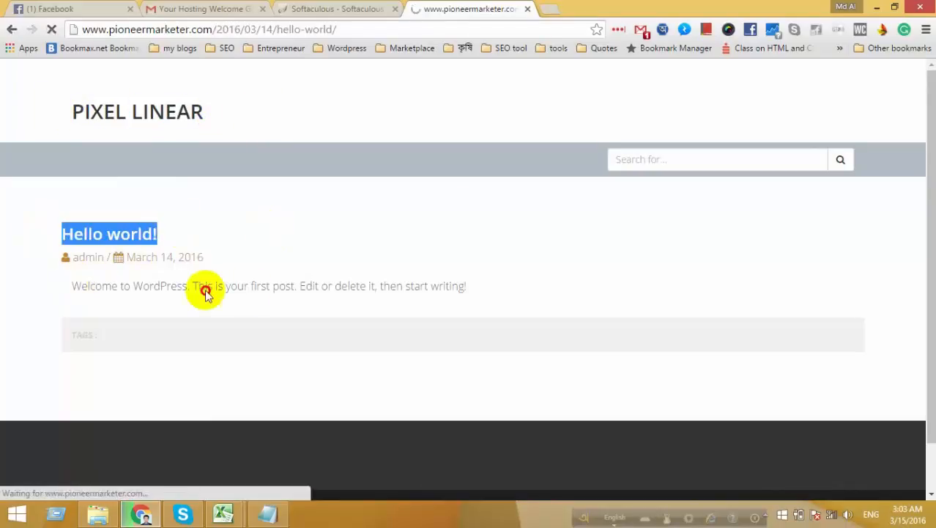
pyautogui.scroll(-6, 488, 290)
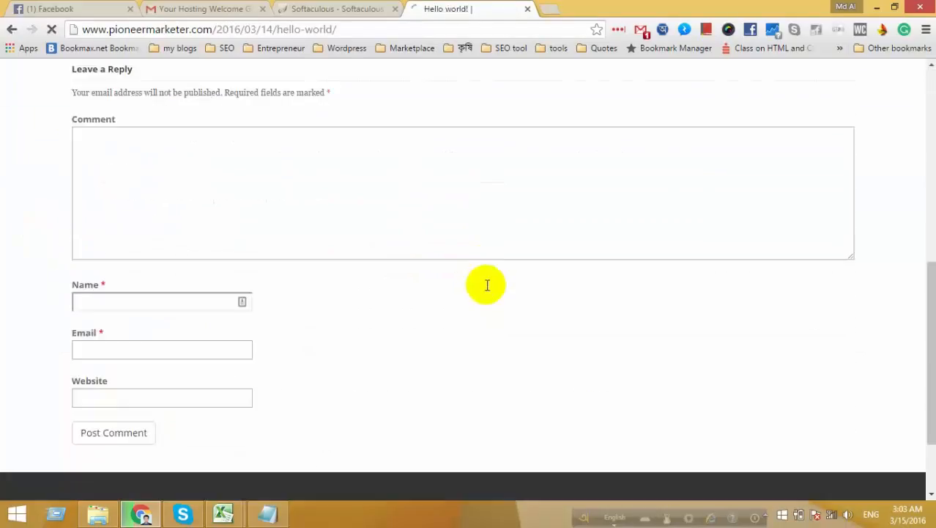
pyautogui.scroll(5, 488, 290)
pyautogui.scroll(1, 487, 289)
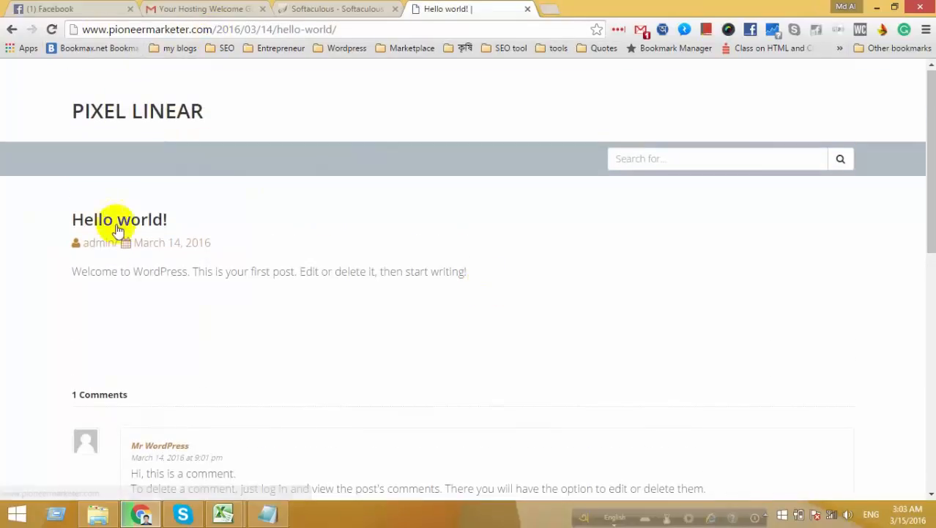
pyautogui.scroll(-10, 116, 245)
pyautogui.scroll(12, 116, 246)
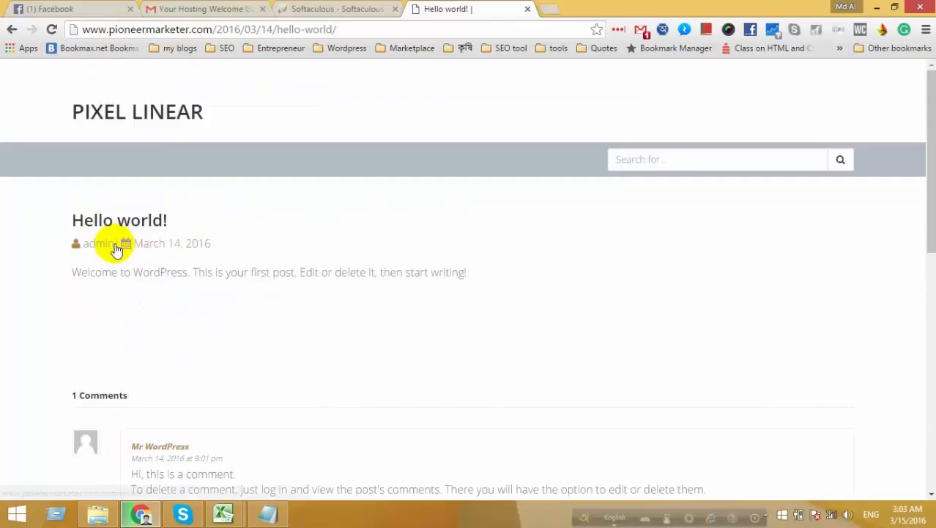
pyautogui.click(300, 6)
# Follow the Administrative URL ending in /wp-admin/ from the Softaculous success page.
pyautogui.scroll(-1, 500, 372)
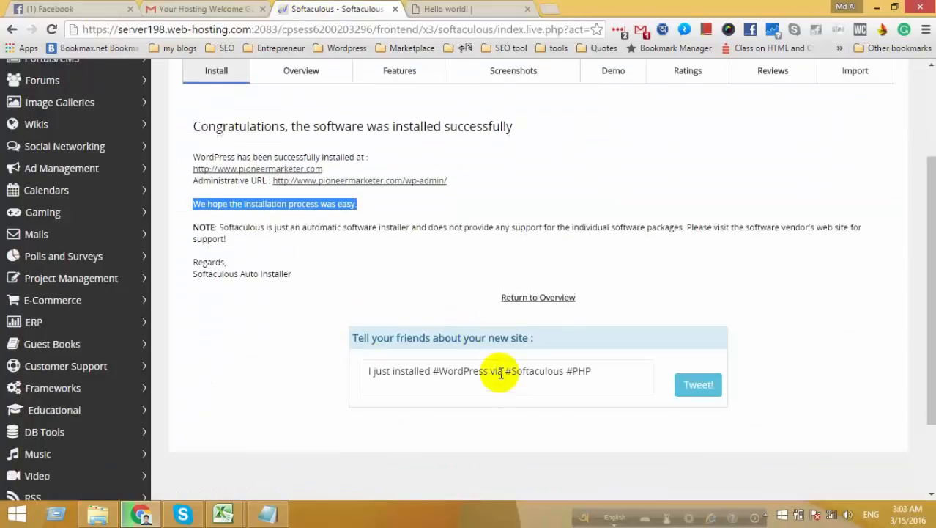
pyautogui.scroll(-2, 499, 372)
pyautogui.scroll(4, 497, 372)
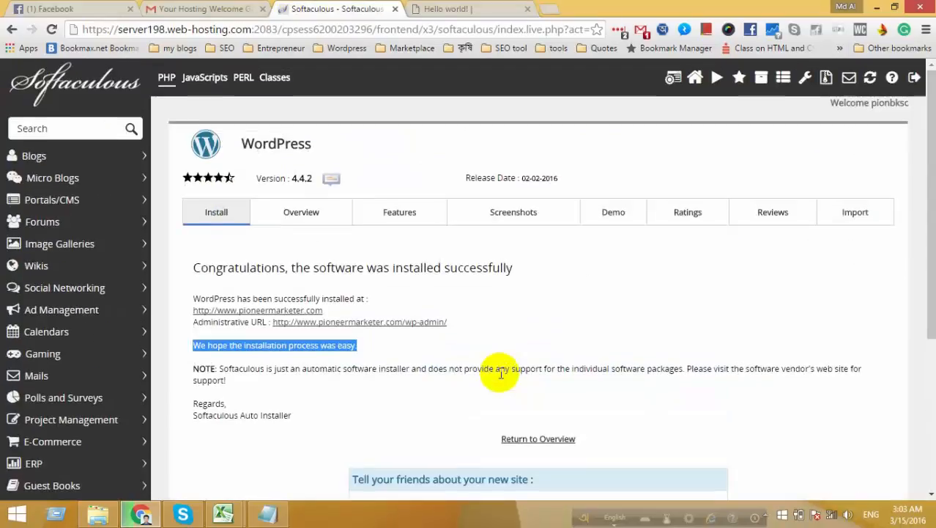
pyautogui.click(357, 322)
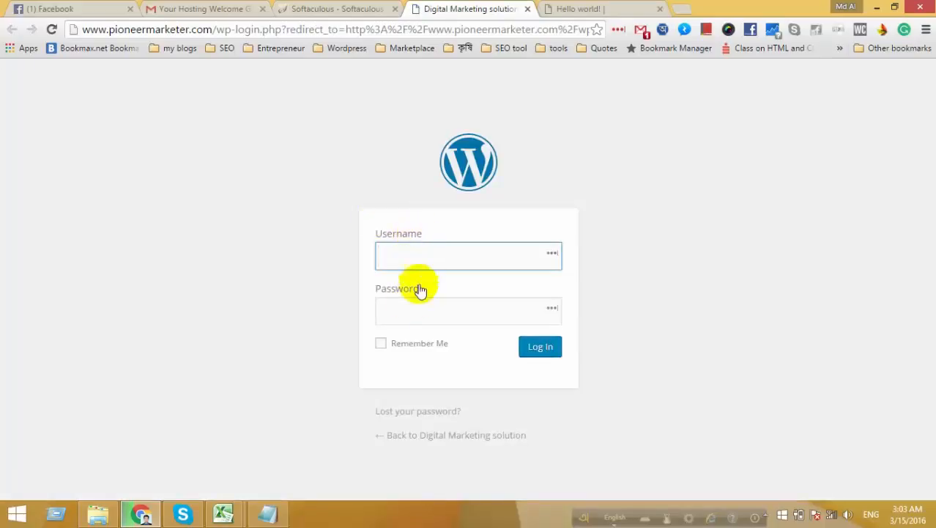
# Enter username admin and copy the saved password from the Notepad note.
pyautogui.write('ad')
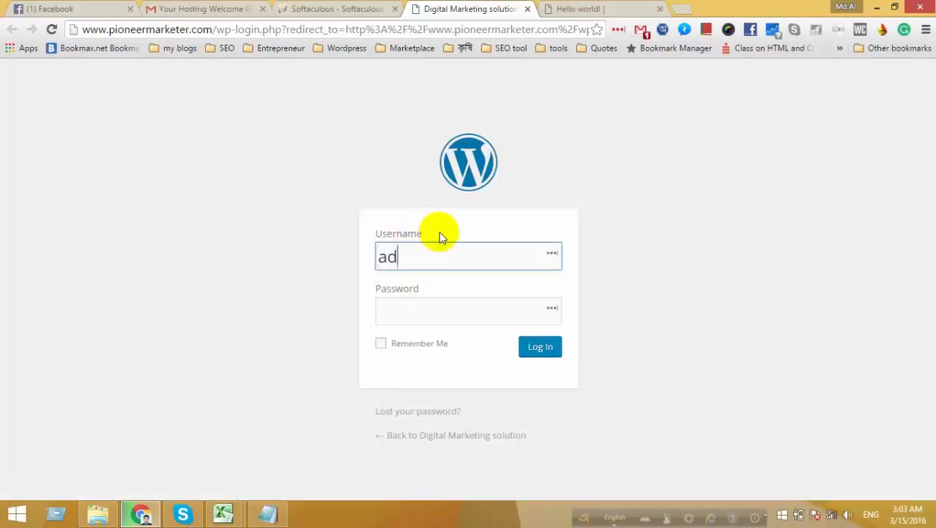
pyautogui.write('min')
pyautogui.click(433, 322)
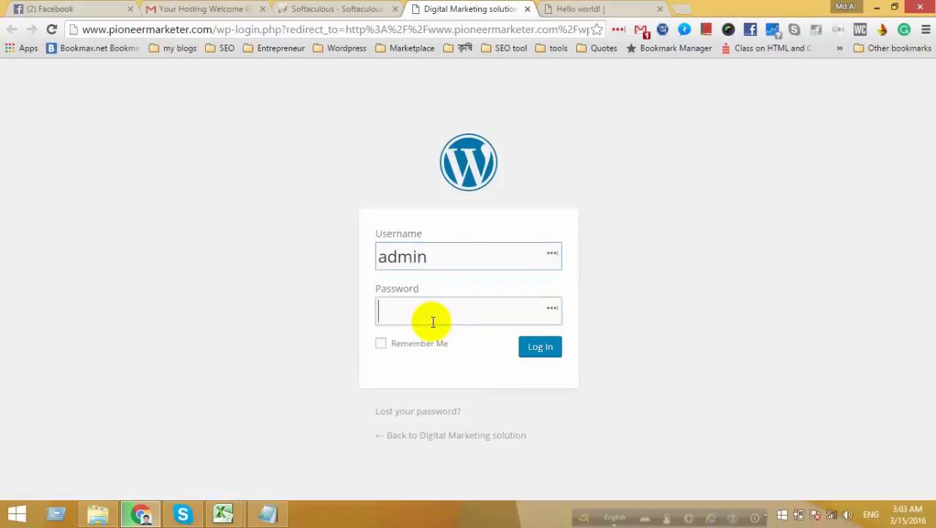
pyautogui.click(268, 513)
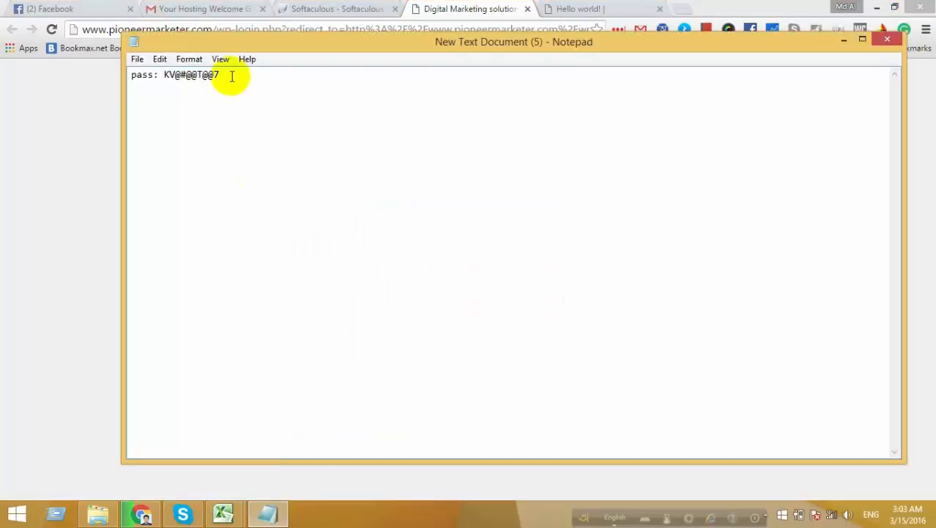
pyautogui.moveTo(232, 77); pyautogui.dragTo(167, 78)
pyautogui.click(165, 76)
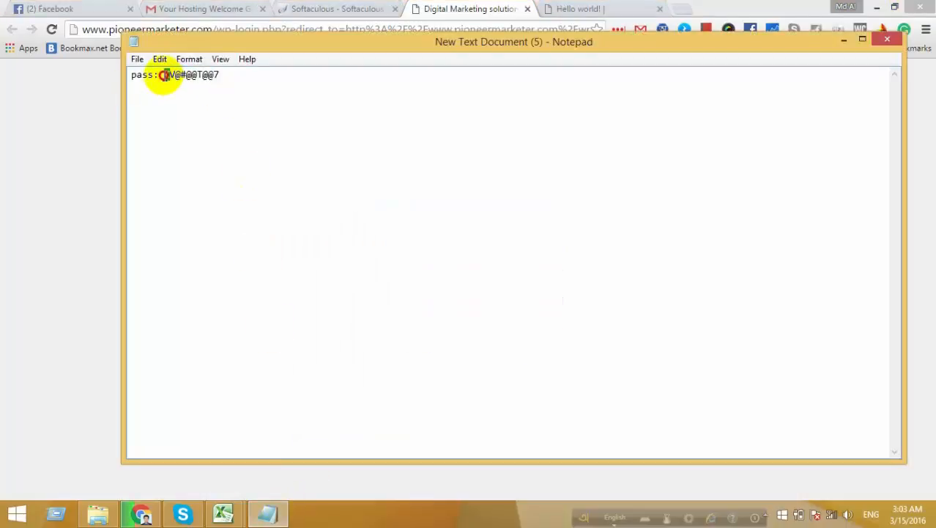
pyautogui.hotkey('ctrl', 'a')
pyautogui.click(215, 76)
pyautogui.moveTo(218, 76); pyautogui.dragTo(180, 75)
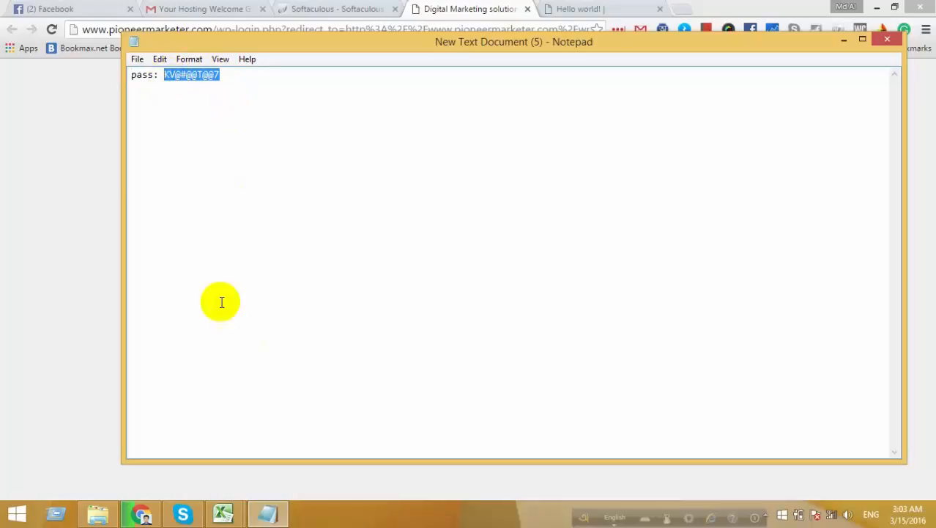
pyautogui.click(141, 513)
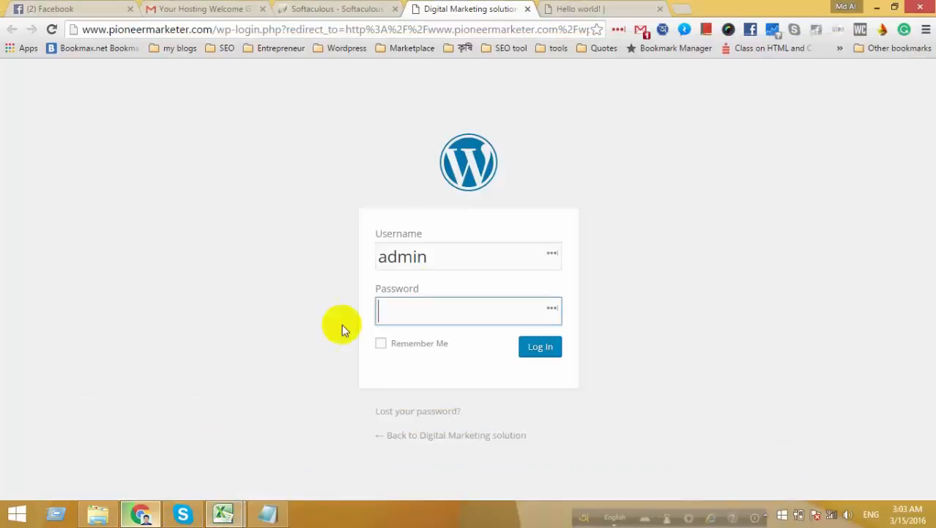
# Log in with Remember Me ticked and let LastPass save the site login.
pyautogui.click(382, 344)
pyautogui.click(540, 348)
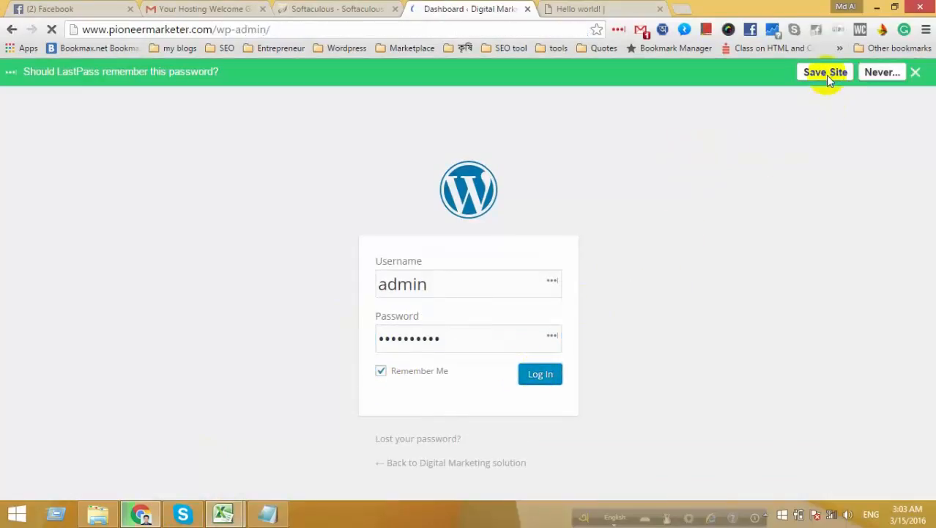
pyautogui.click(814, 73)
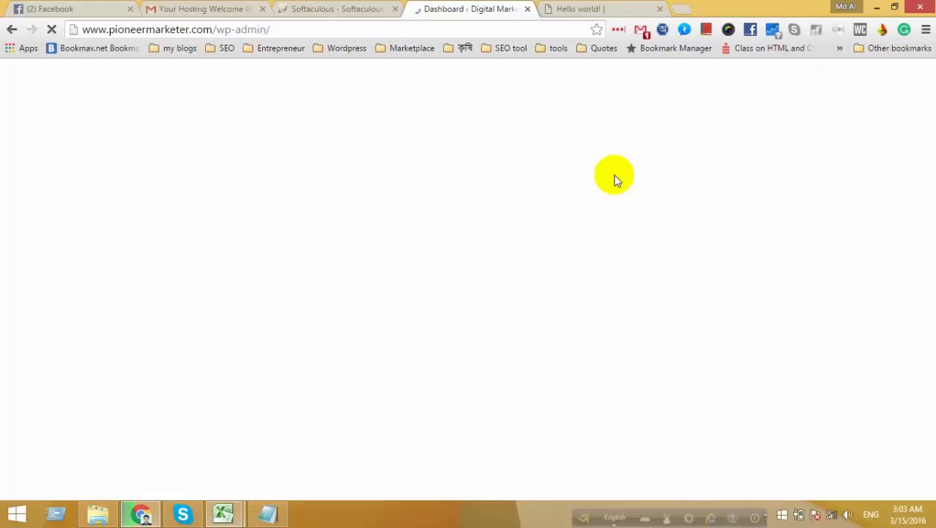
# Close the Hello world! post tab and check the new-mail notifications.
pyautogui.click(586, 9)
pyautogui.click(661, 9)
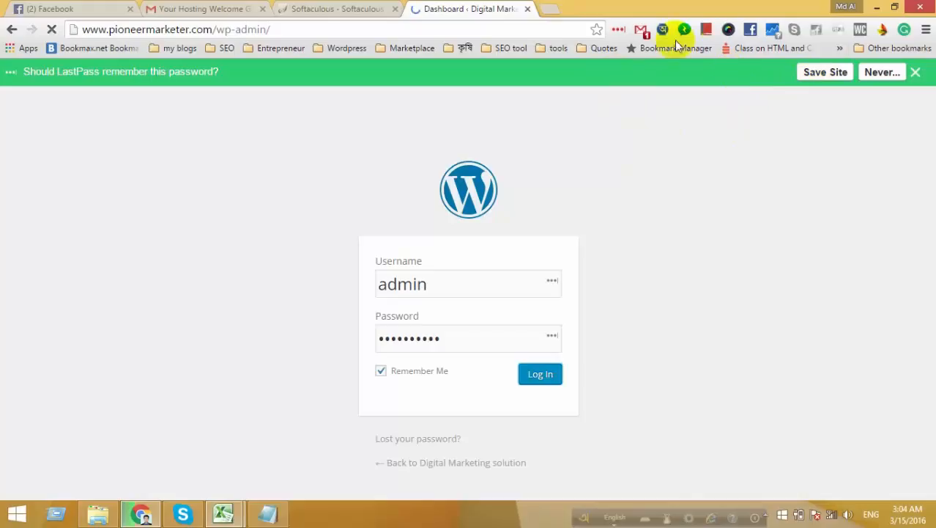
pyautogui.click(642, 33)
# Read the hosting welcome email, then go back to the inbox.
pyautogui.click(399, 187)
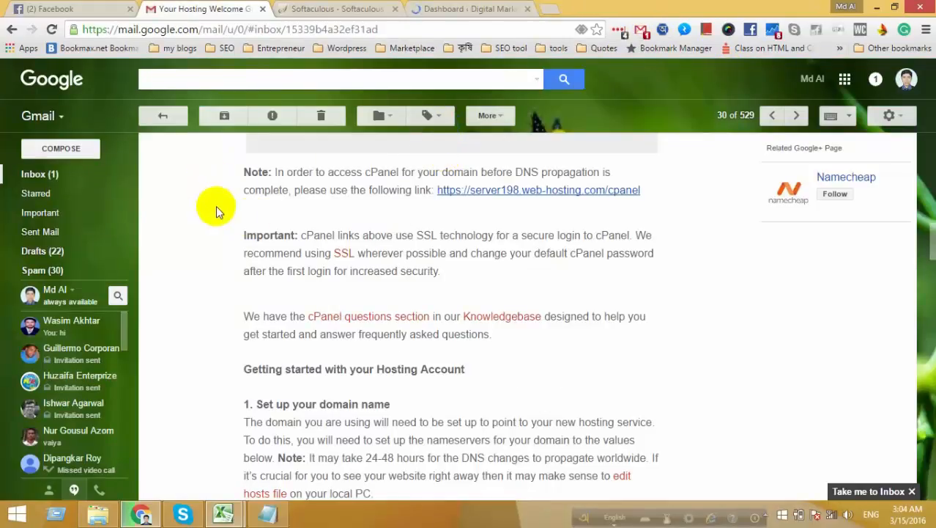
pyautogui.scroll(-8, 427, 261)
pyautogui.scroll(11, 429, 265)
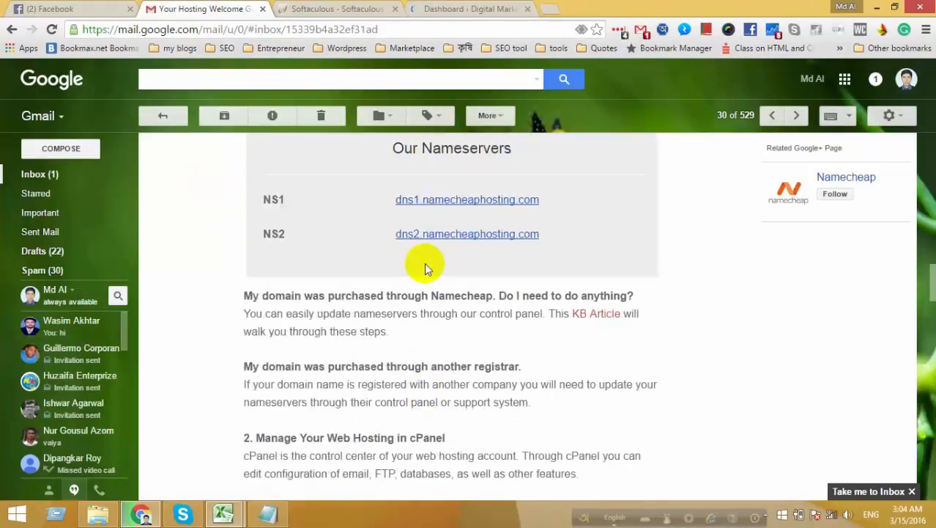
pyautogui.click(166, 118)
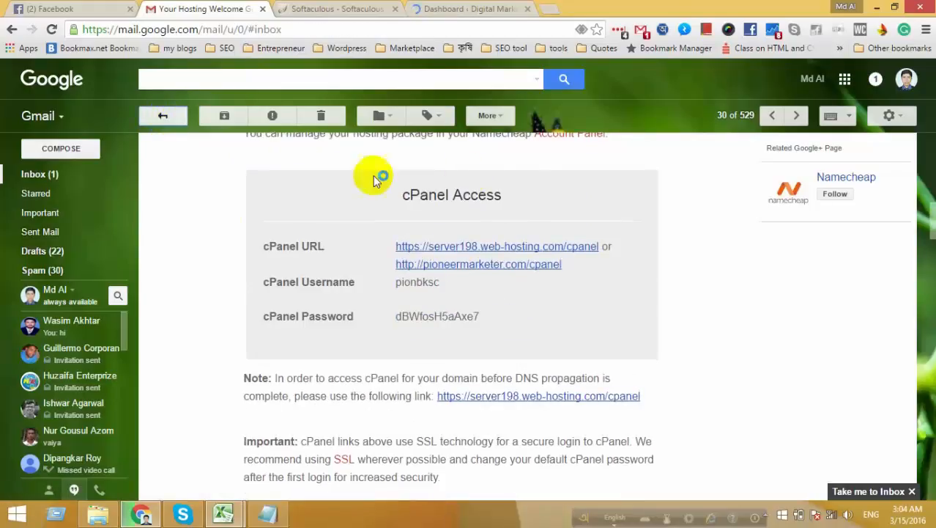
# Read the 'New Installation of WordPress' email, then switch back to the WordPress tab.
pyautogui.scroll(5, 432, 293)
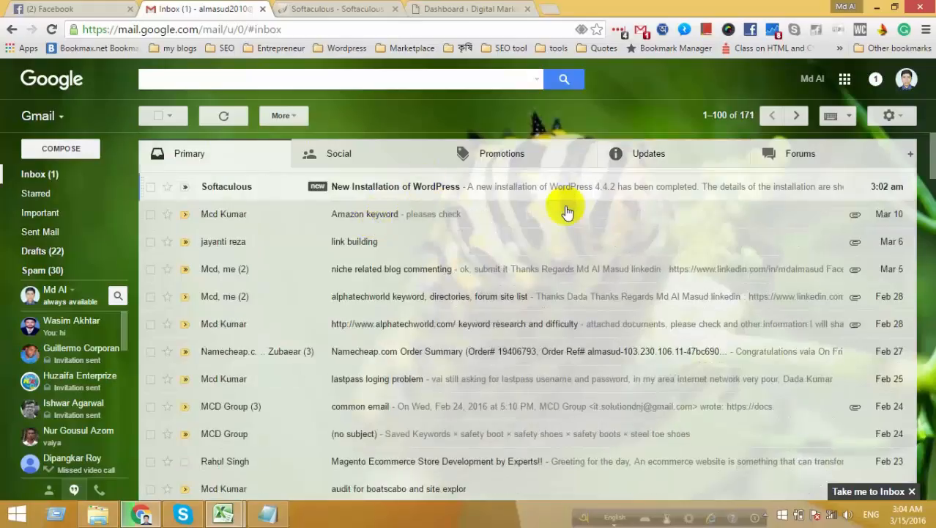
pyautogui.click(568, 189)
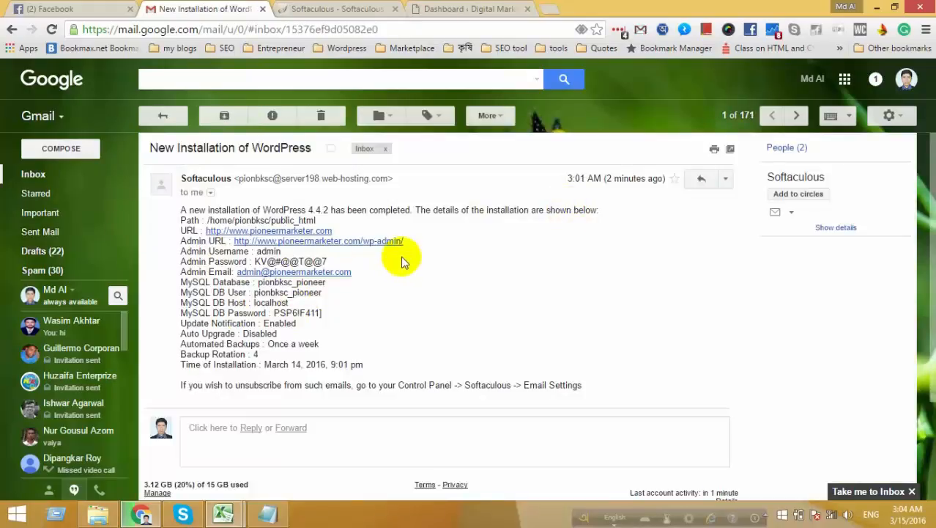
pyautogui.scroll(-3, 267, 219)
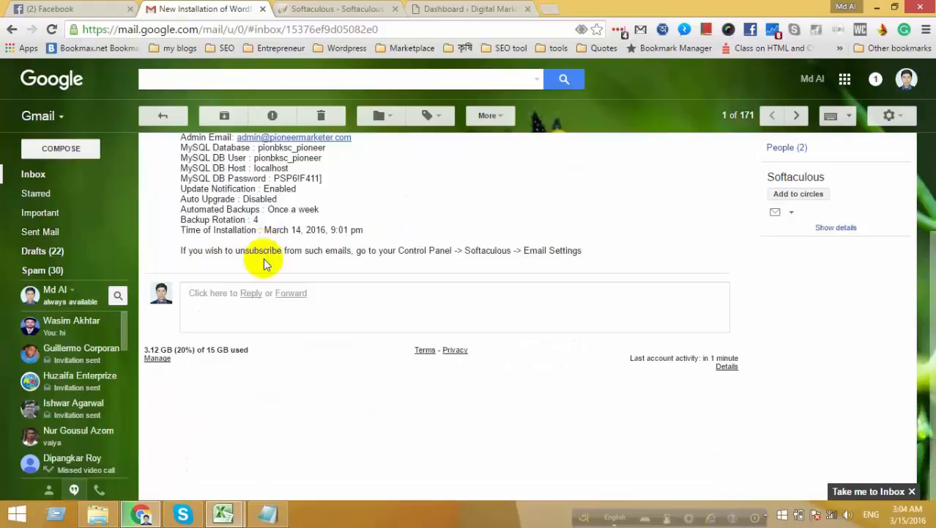
pyautogui.scroll(4, 265, 260)
pyautogui.click(162, 115)
pyautogui.click(473, 8)
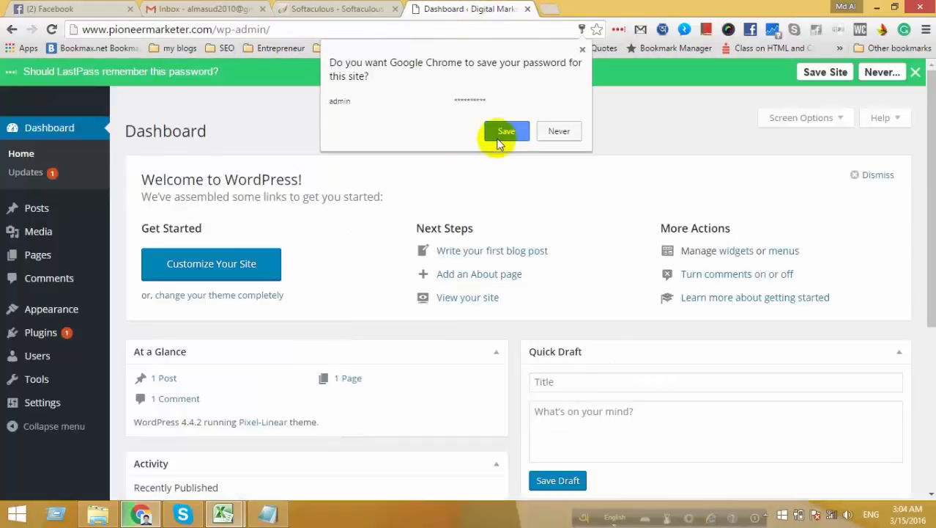
# Store the pioneermarketer.com WordPress admin login in LastPass with the Folder left blank.
pyautogui.click(505, 130)
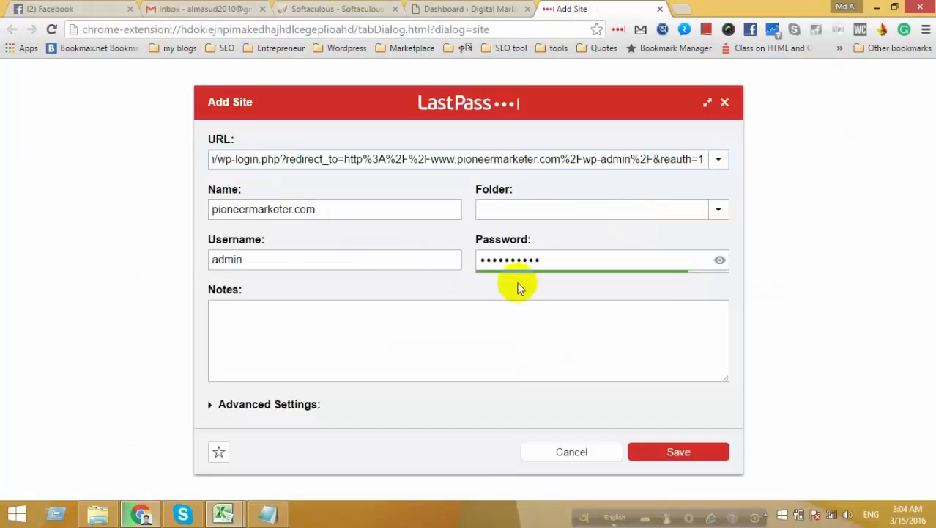
pyautogui.click(365, 340)
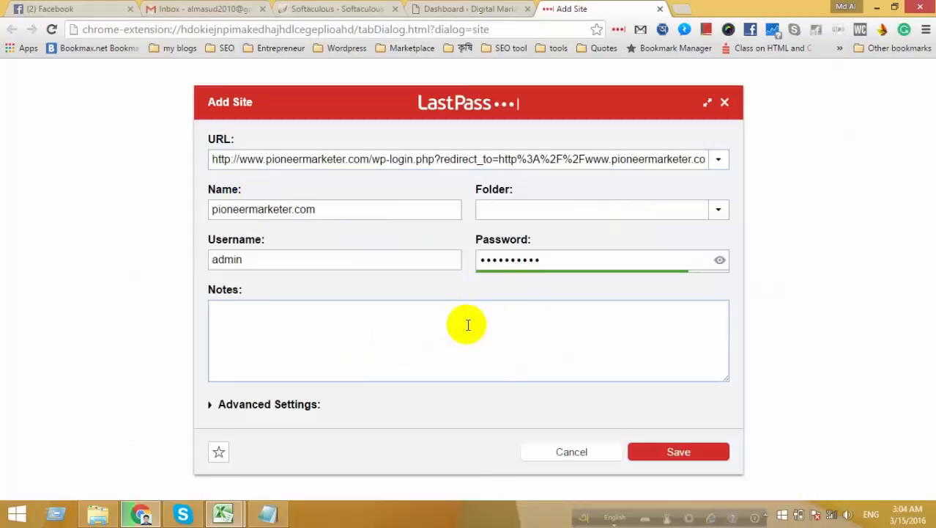
pyautogui.click(718, 209)
pyautogui.scroll(-1, 687, 255)
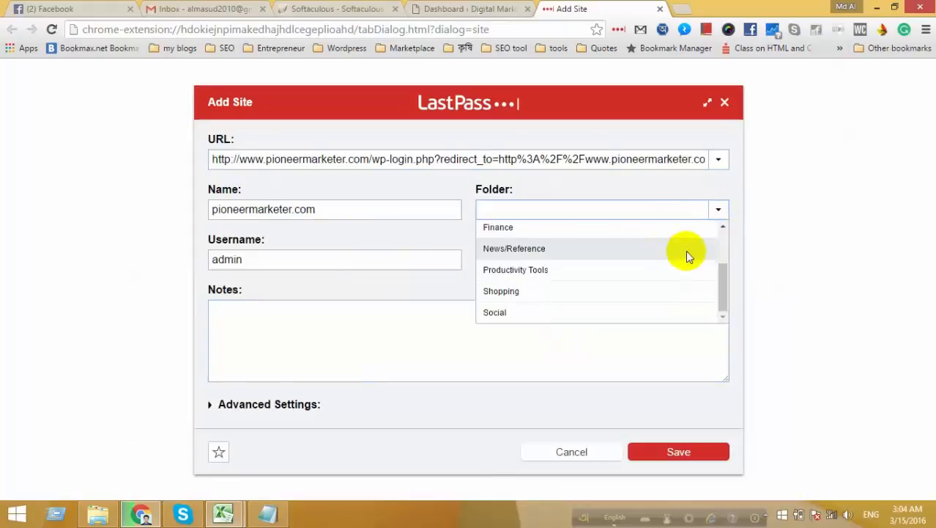
pyautogui.scroll(1, 686, 250)
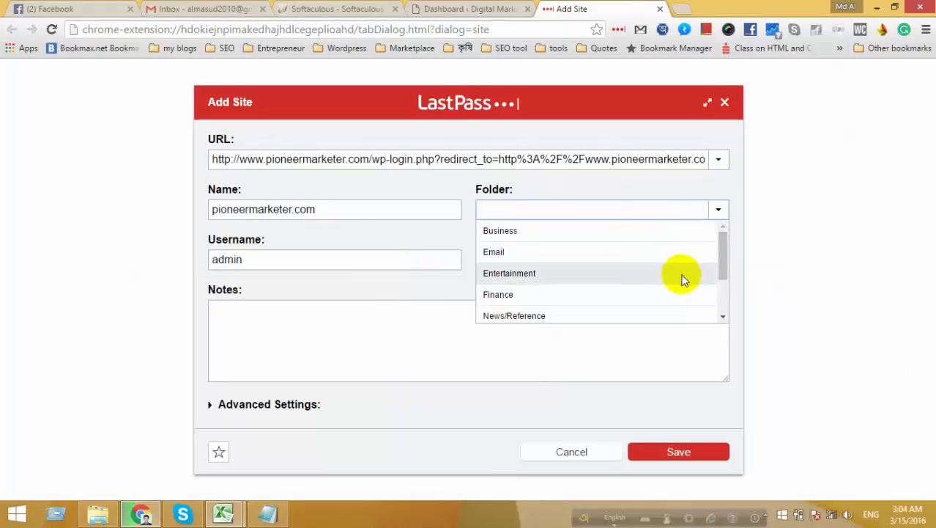
pyautogui.scroll(-1, 681, 278)
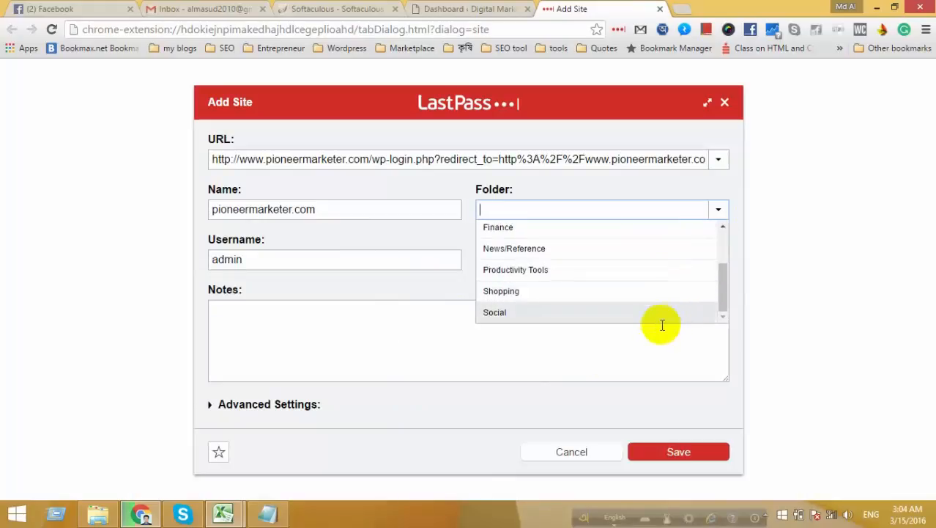
pyautogui.click(608, 363)
pyautogui.click(641, 450)
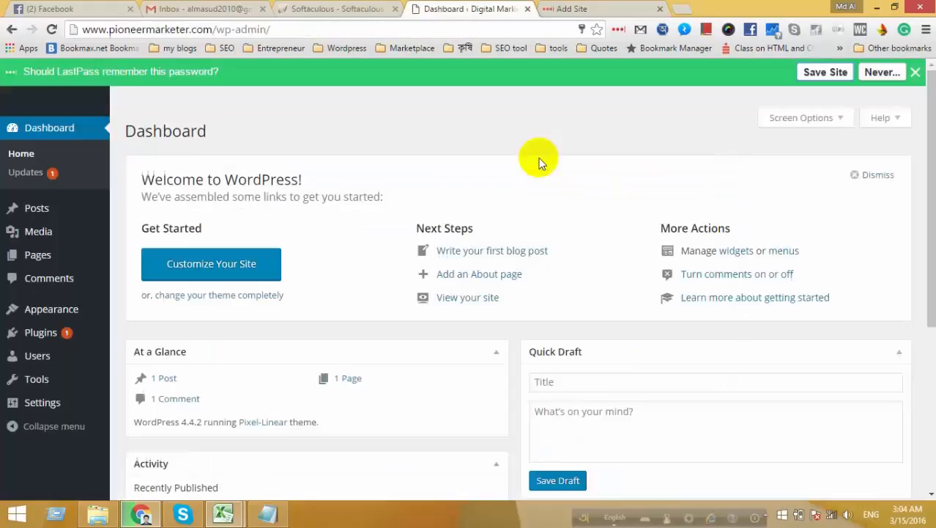
# Update the Akismet plugin from 3.1.7 to 3.1.8 on the Installed Plugins page.
pyautogui.scroll(-3, 378, 240)
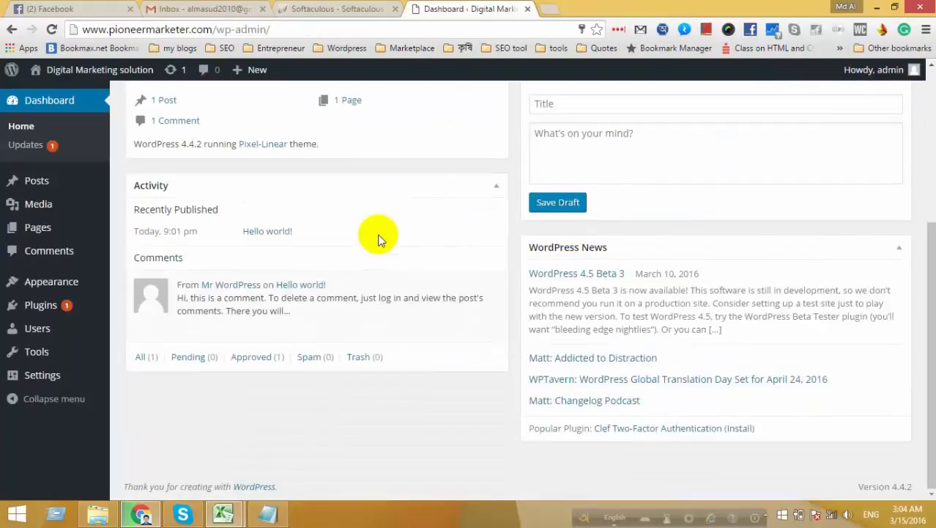
pyautogui.scroll(3, 377, 238)
pyautogui.moveTo(60, 305)
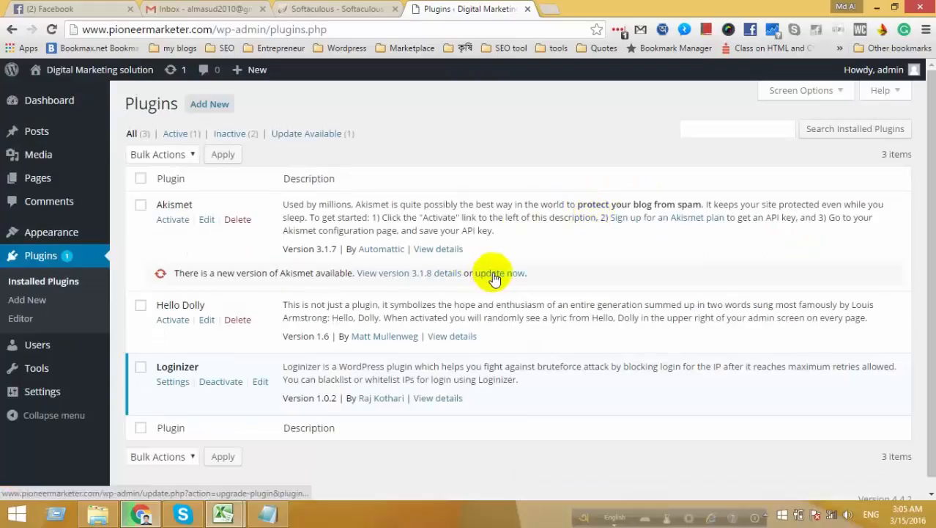
pyautogui.click(492, 273)
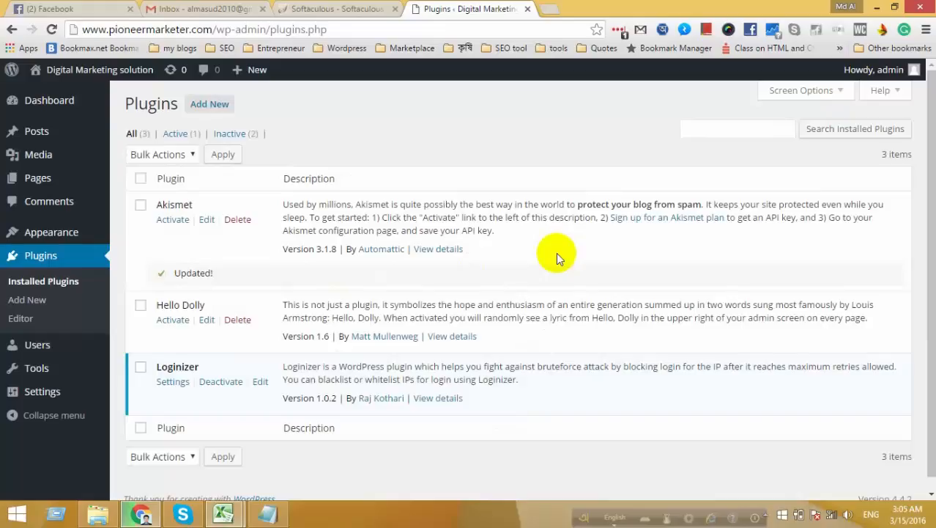
pyautogui.scroll(-1, 502, 249)
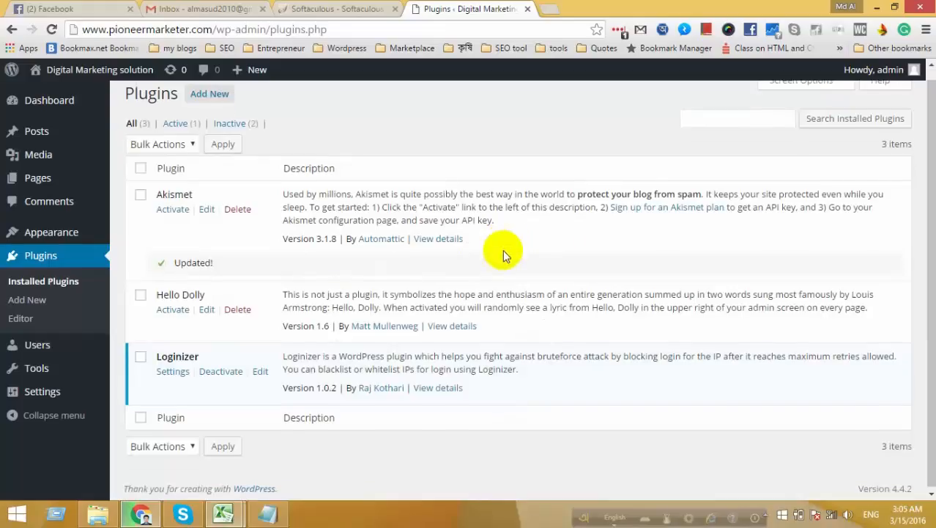
pyautogui.scroll(1, 503, 249)
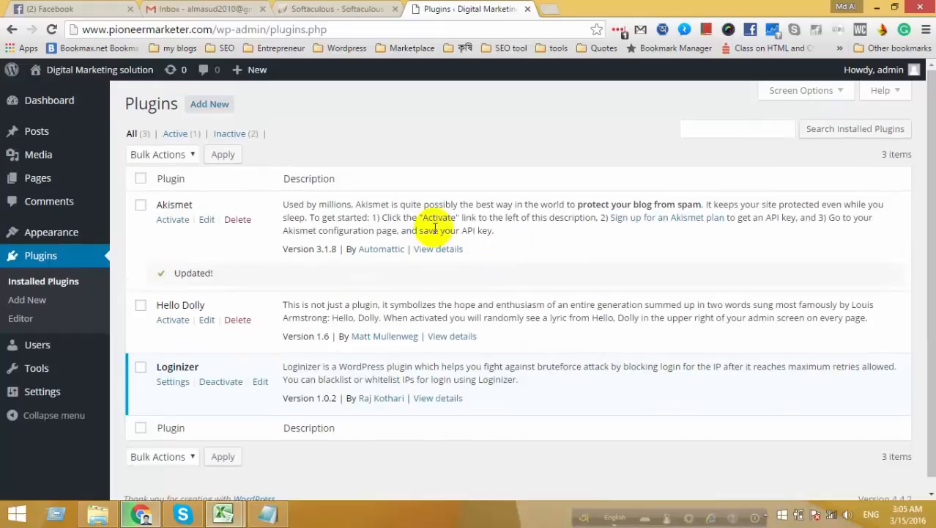
# Open the live pioneermarketer.com site from the admin bar's Visit Site link in a new tab.
pyautogui.click(319, 9)
pyautogui.click(466, 9)
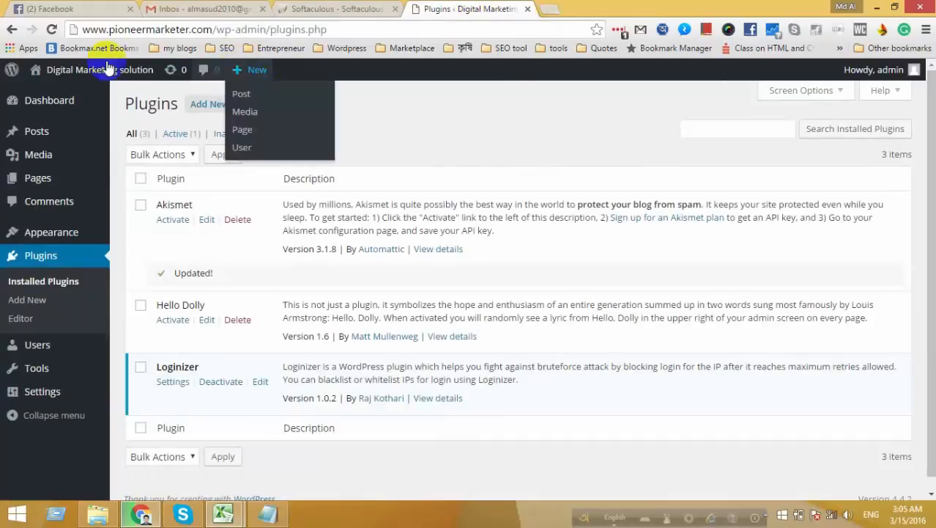
pyautogui.moveTo(87, 77)
pyautogui.rightClick(55, 98)
pyautogui.click(80, 98)
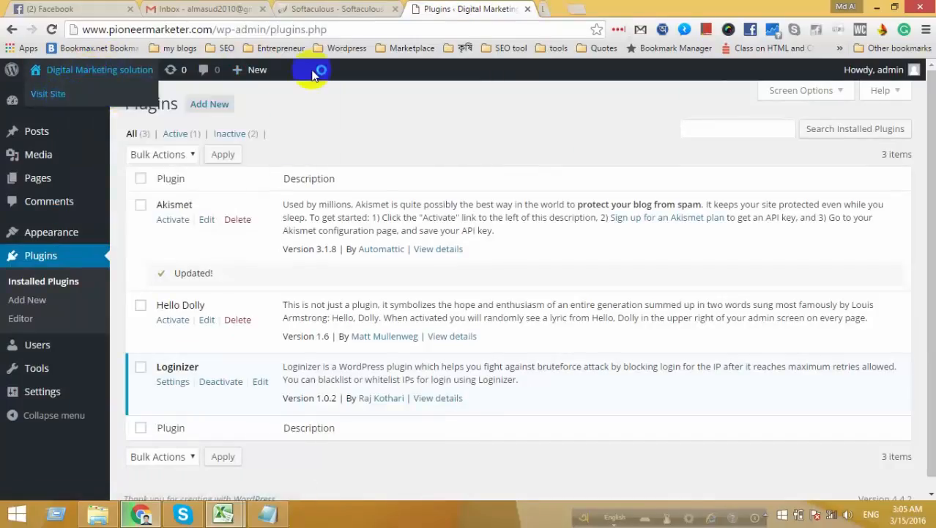
pyautogui.click(579, 8)
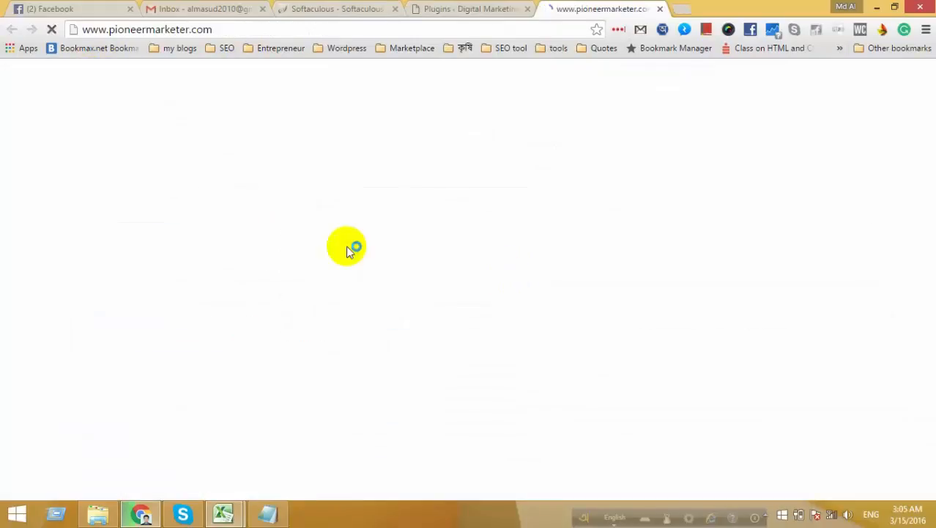
# Inspect the Hello world! post on the live site, selecting its welcome sentence.
pyautogui.click(498, 9)
pyautogui.click(554, 9)
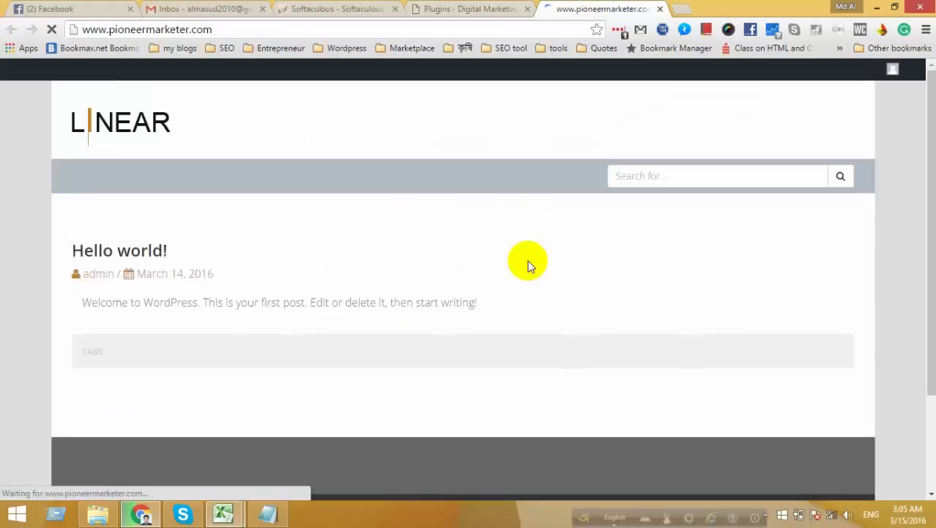
pyautogui.scroll(-2, 666, 253)
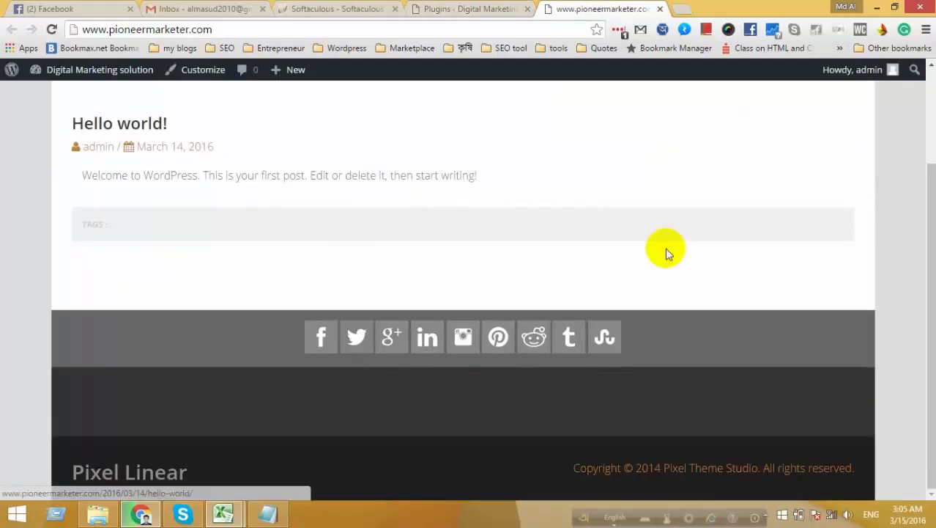
pyautogui.scroll(2, 402, 236)
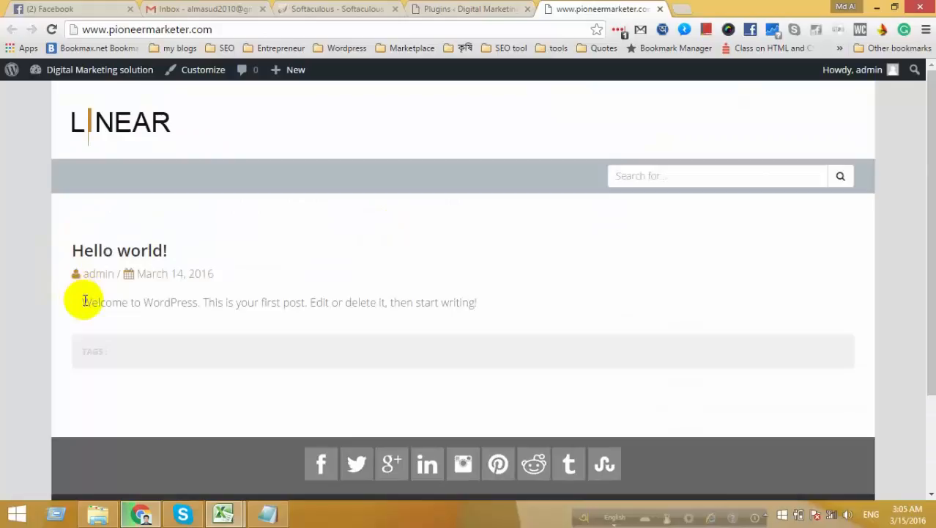
pyautogui.moveTo(85, 301); pyautogui.dragTo(508, 299)
pyautogui.click(412, 305)
pyautogui.click(490, 305)
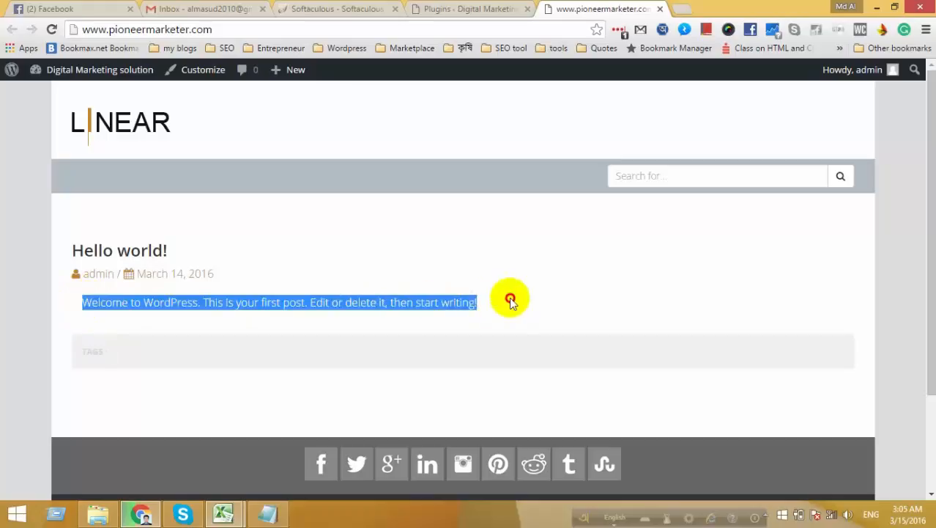
pyautogui.click(508, 299)
# Compare the live front page against the Plugins admin page in the other tab.
pyautogui.click(491, 7)
pyautogui.click(554, 6)
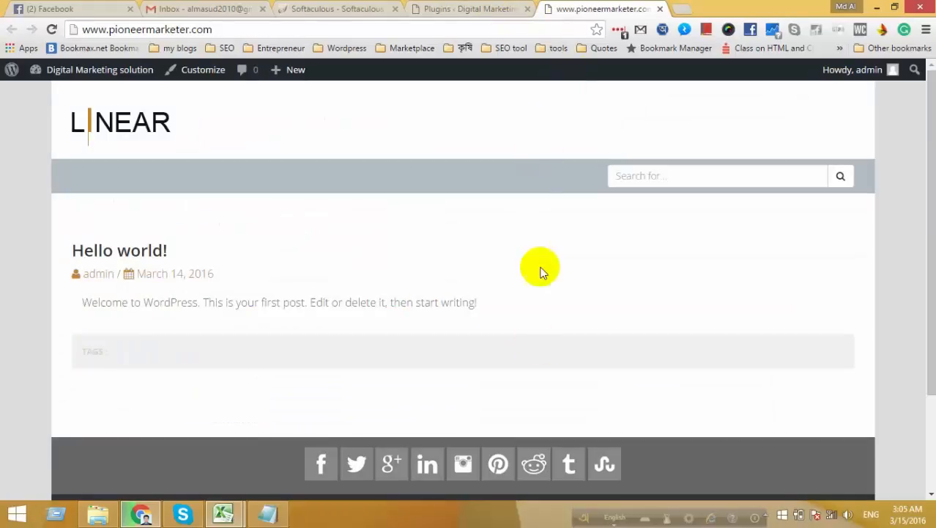
pyautogui.scroll(-2, 539, 242)
pyautogui.scroll(1, 542, 214)
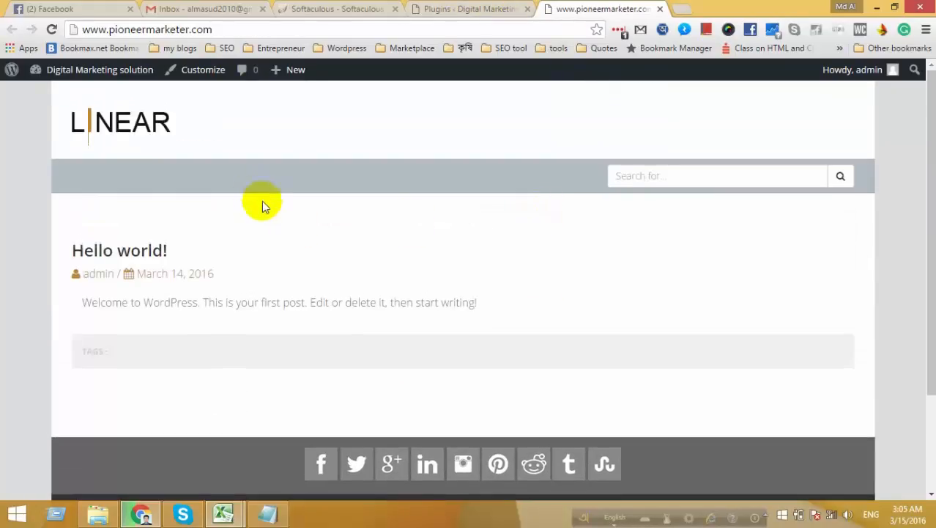
pyautogui.click(506, 8)
pyautogui.click(595, 8)
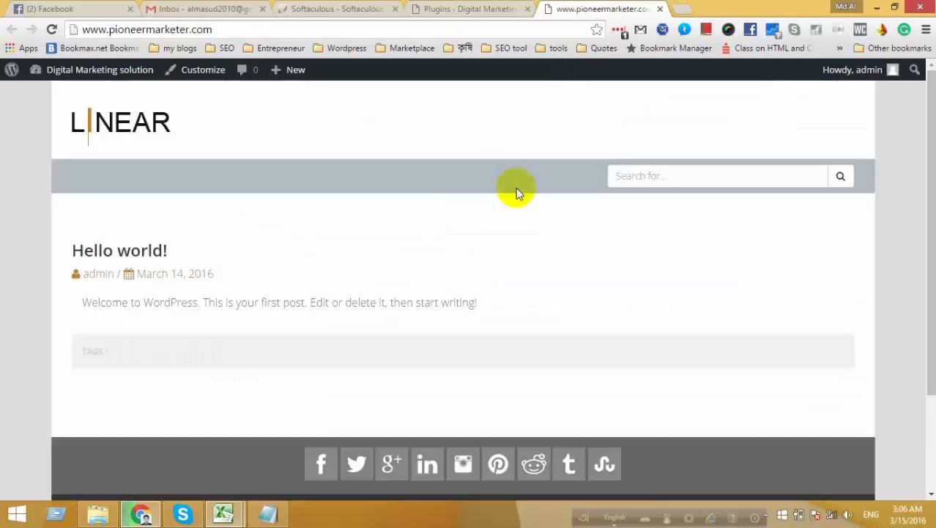
pyautogui.click(476, 9)
pyautogui.click(595, 8)
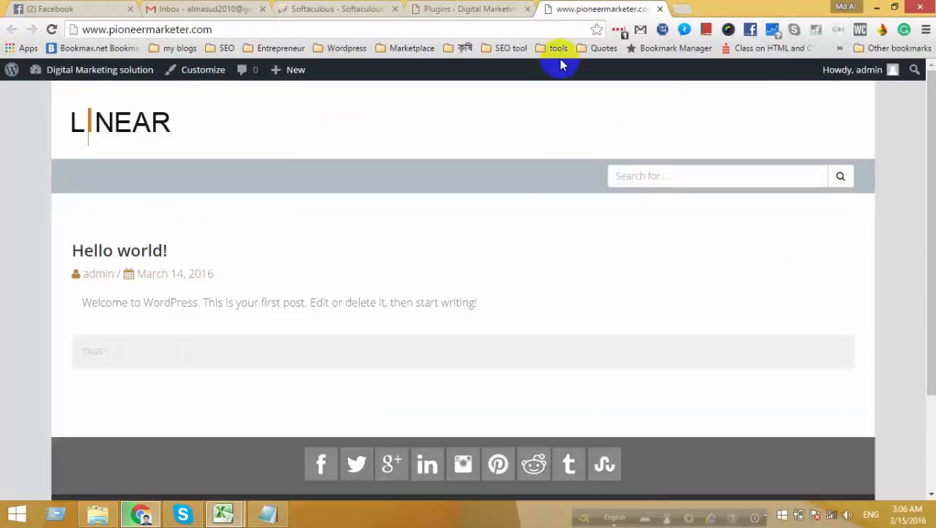
# Scroll the front page down to the Pixel Linear footer, rereading the welcome sentence.
pyautogui.scroll(-1, 515, 273)
pyautogui.scroll(-2, 515, 277)
pyautogui.scroll(2, 71, 306)
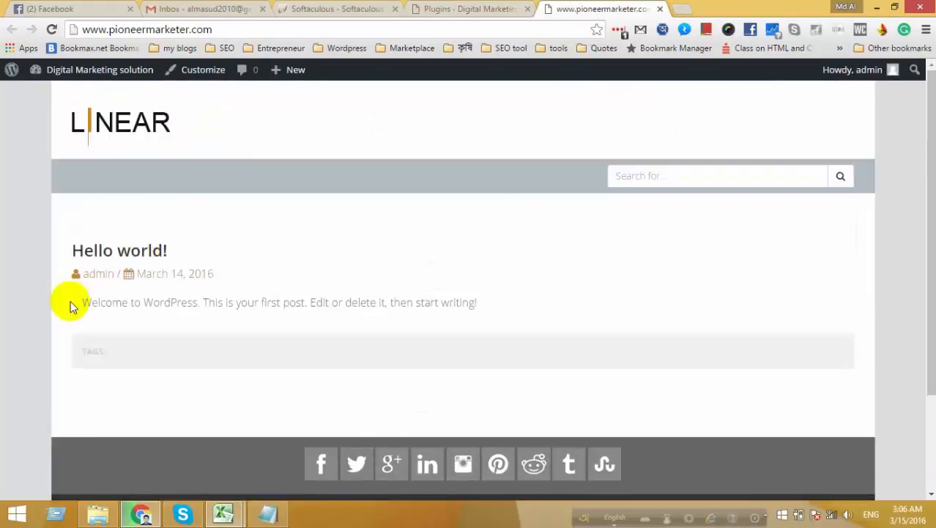
pyautogui.moveTo(82, 302); pyautogui.dragTo(502, 304)
pyautogui.click(502, 303)
pyautogui.scroll(-2, 502, 306)
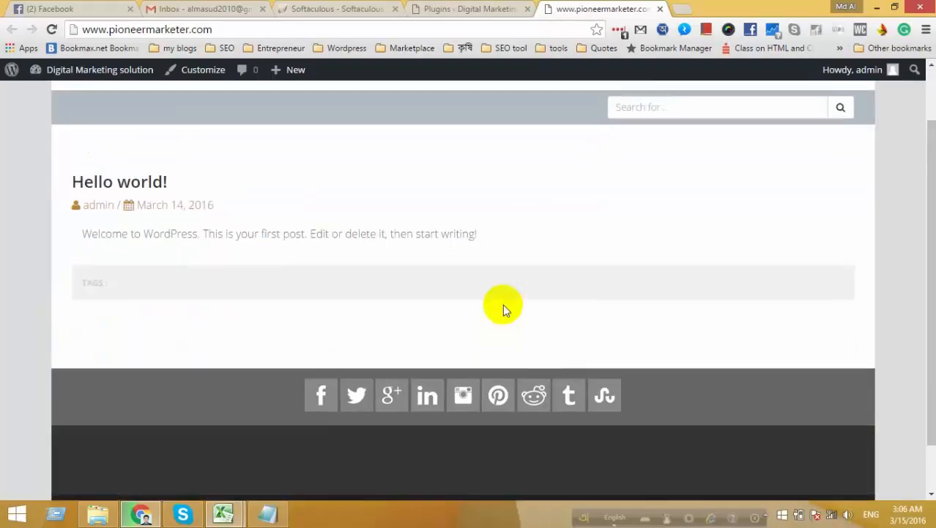
pyautogui.scroll(2, 503, 303)
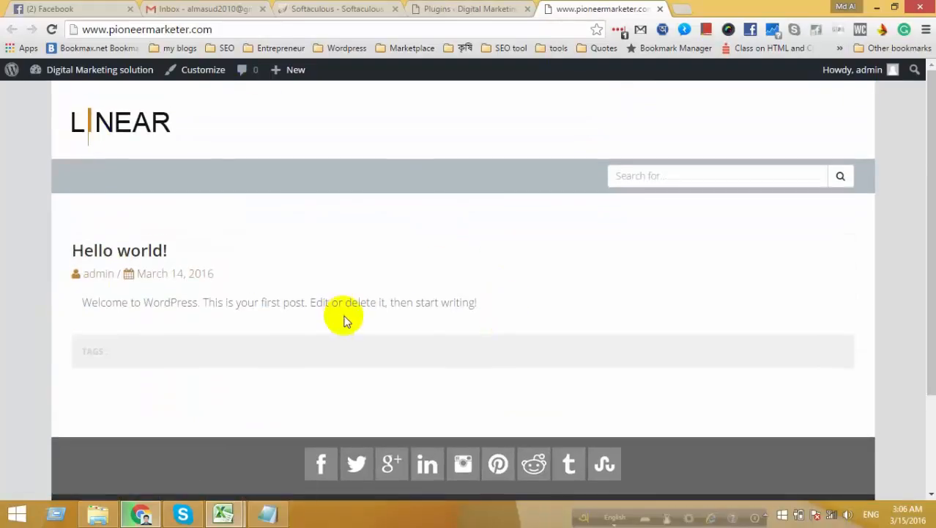
pyautogui.click(466, 7)
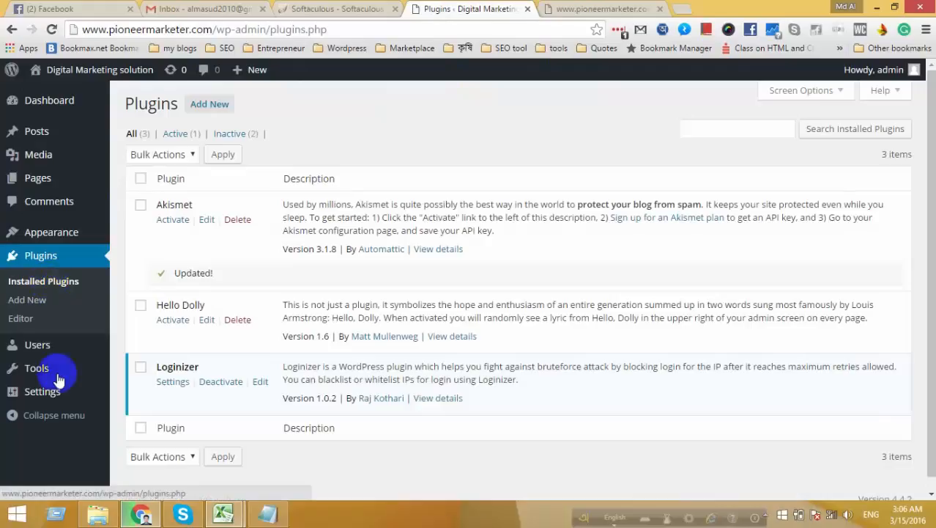
pyautogui.click(572, 9)
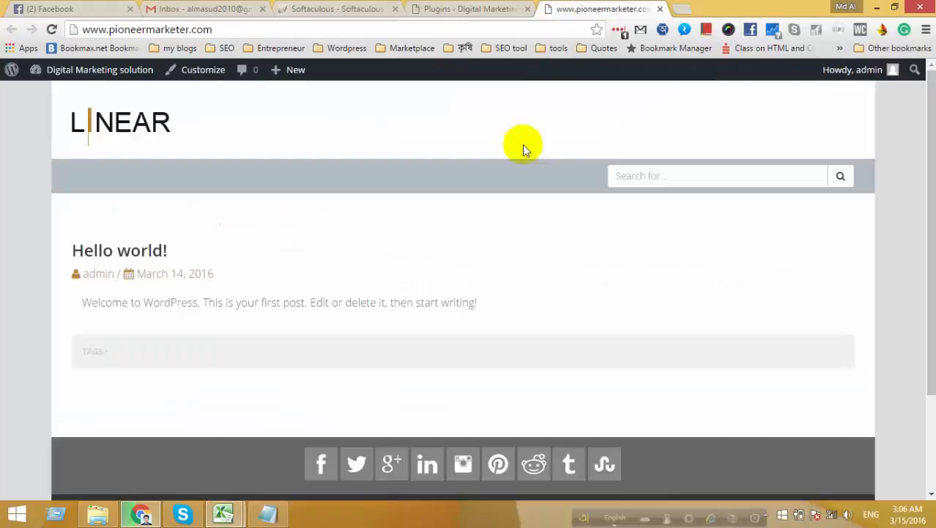
pyautogui.scroll(-3, 542, 373)
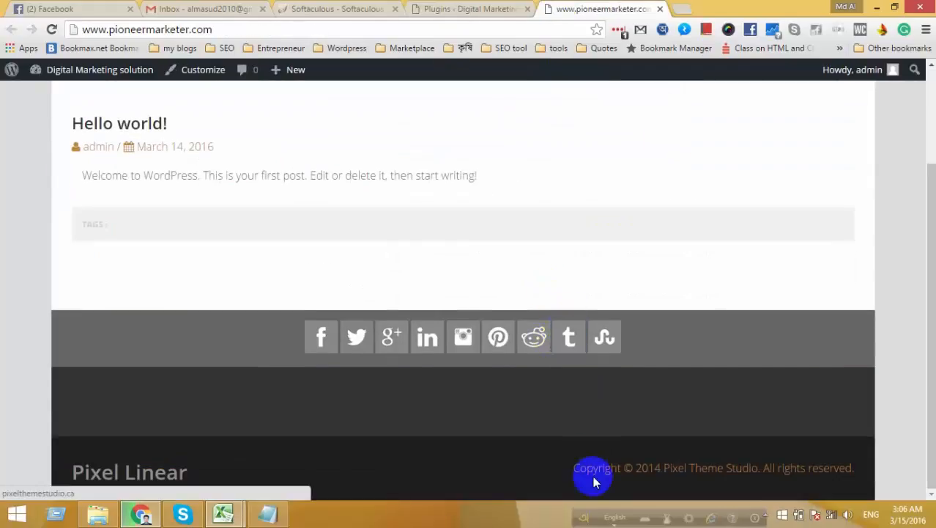